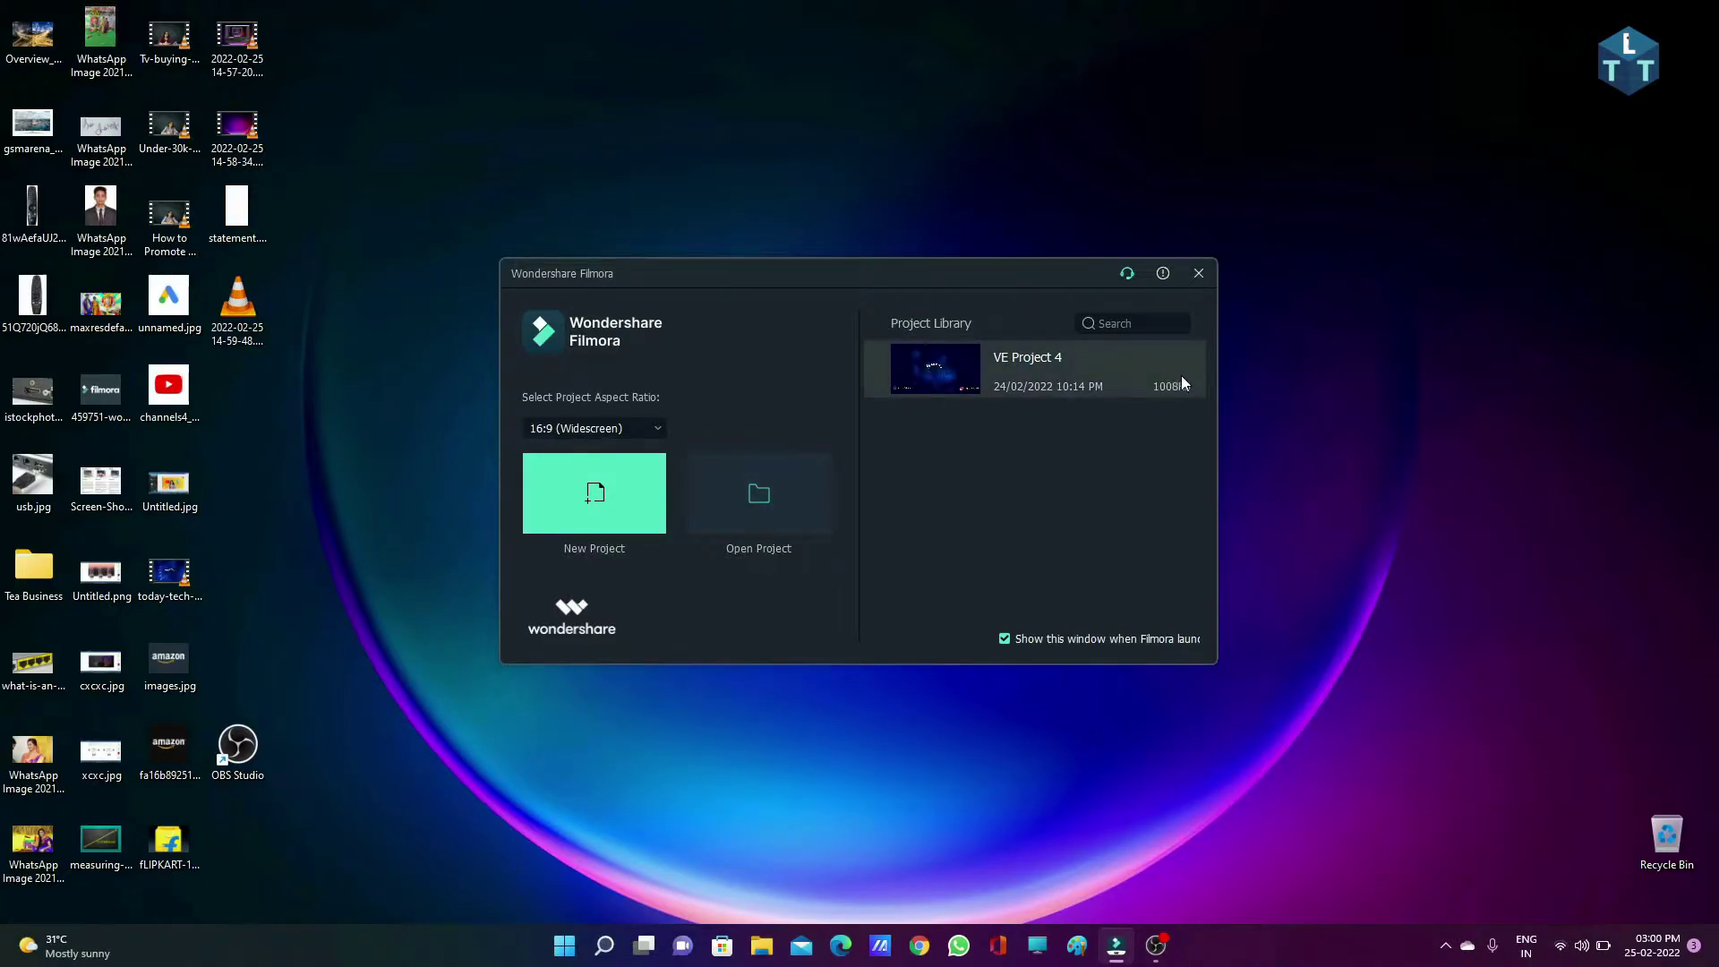
Delete VE Project 4 from the project library and create a new 16:9 widescreen project.
click(1100, 367)
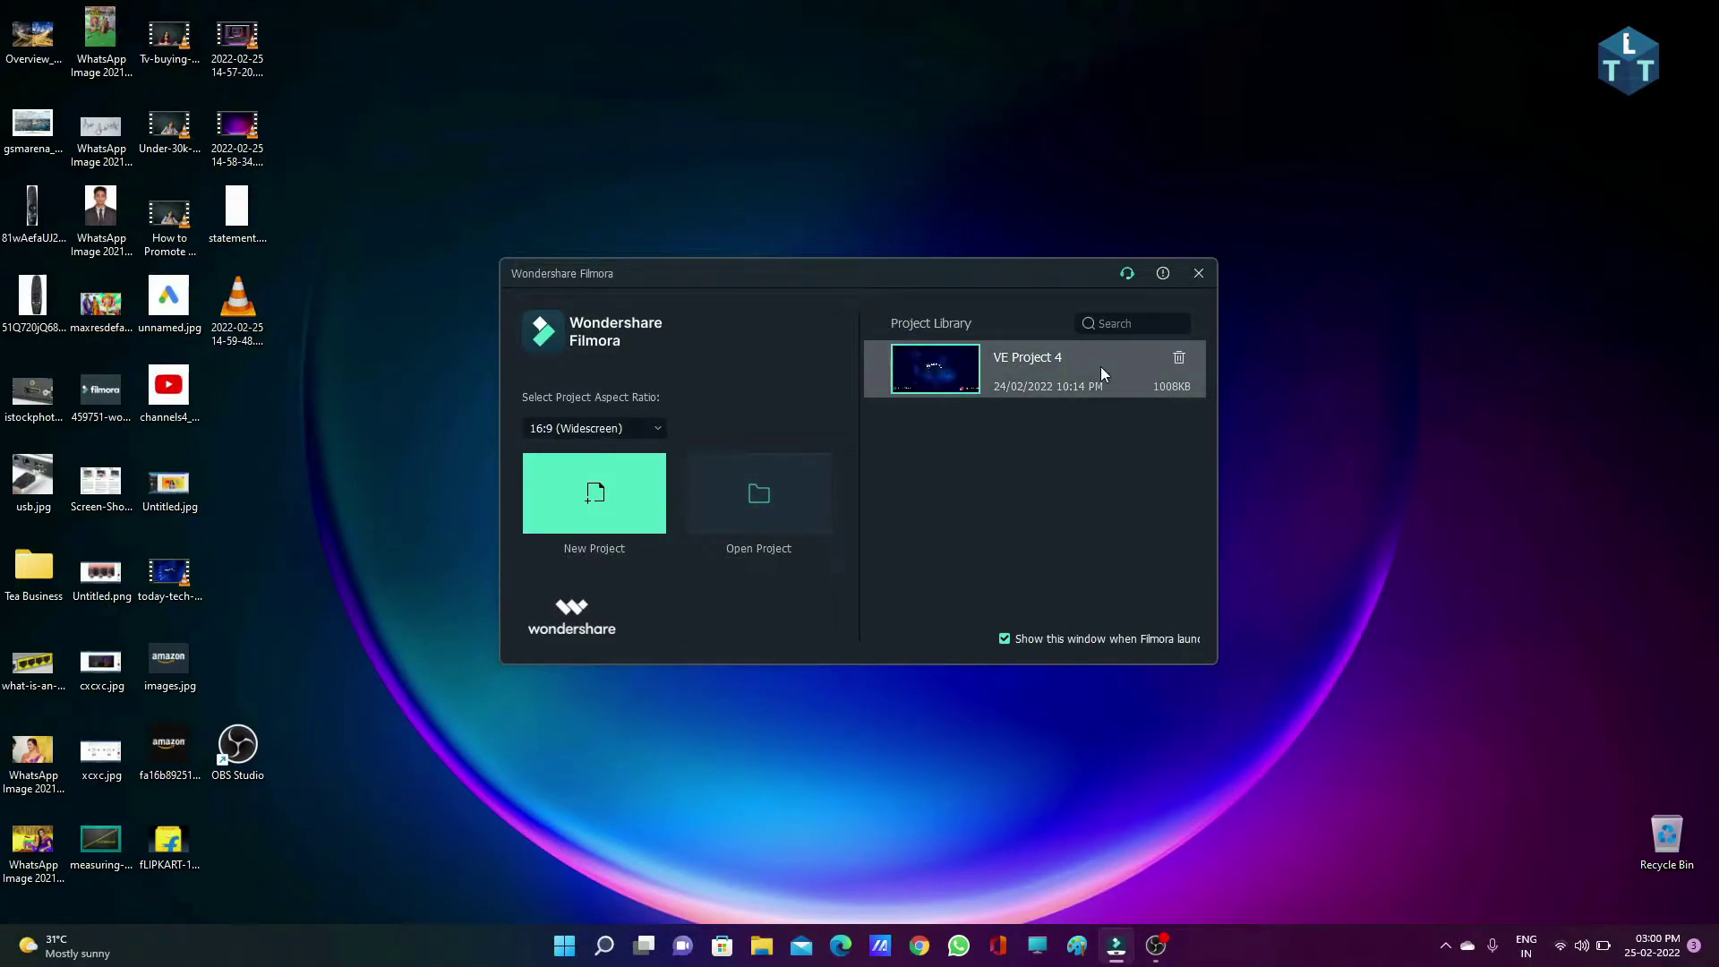
click(1181, 359)
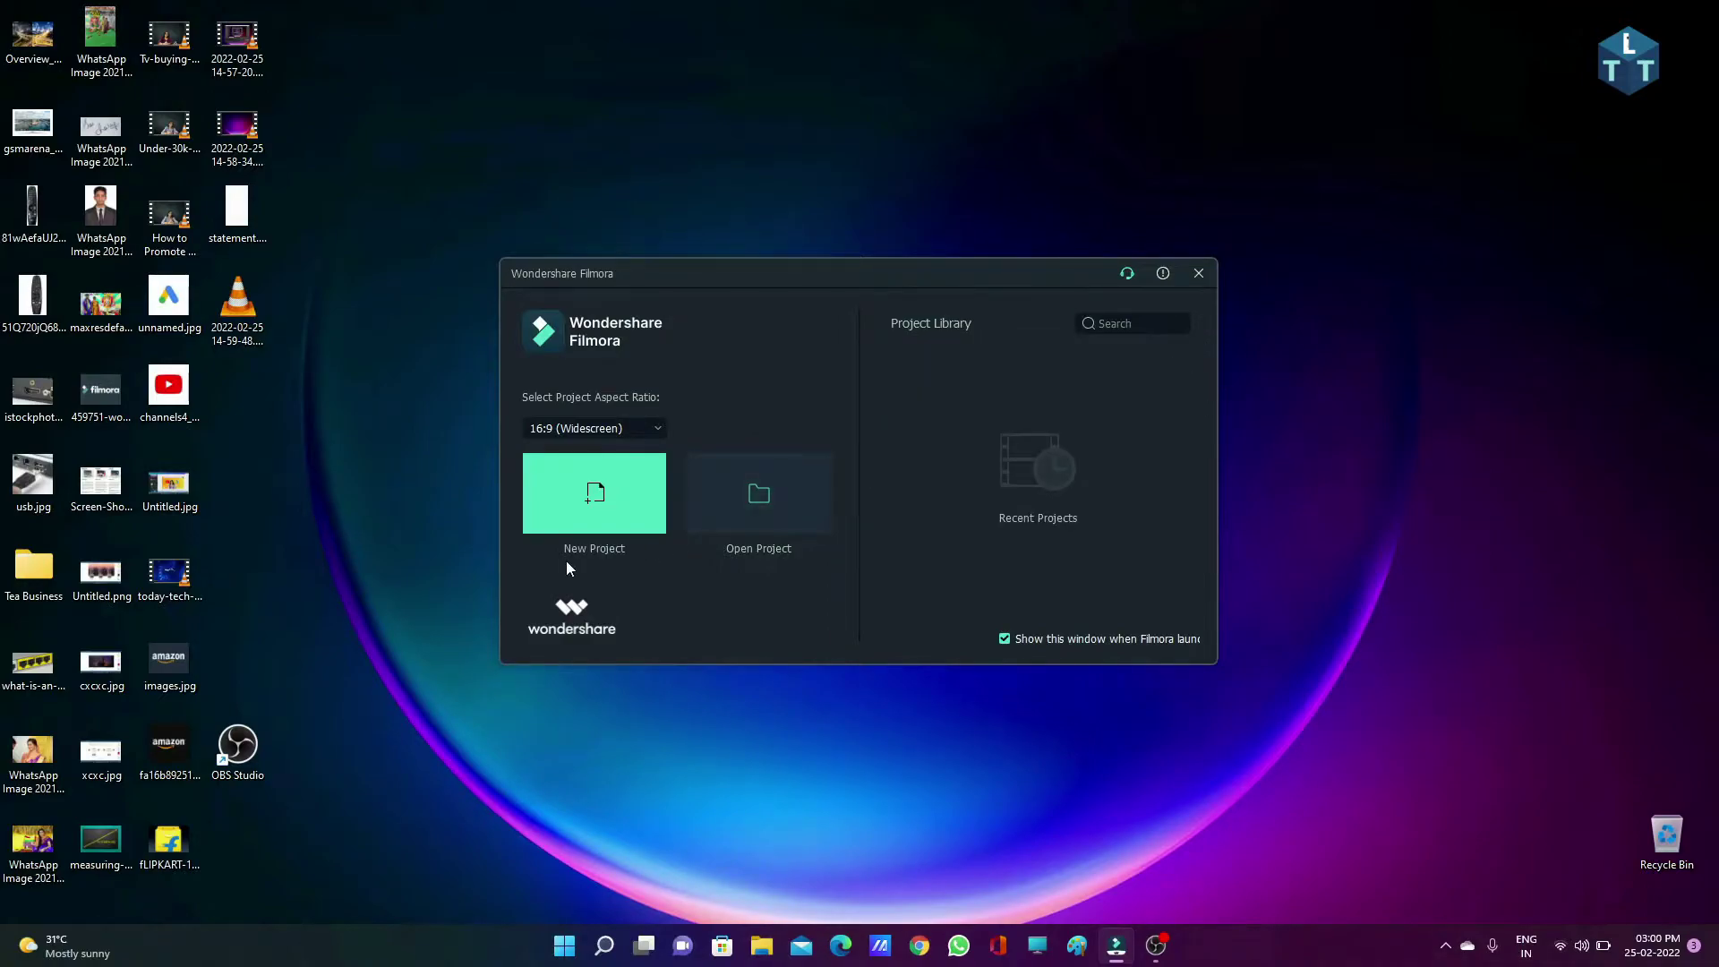
click(578, 498)
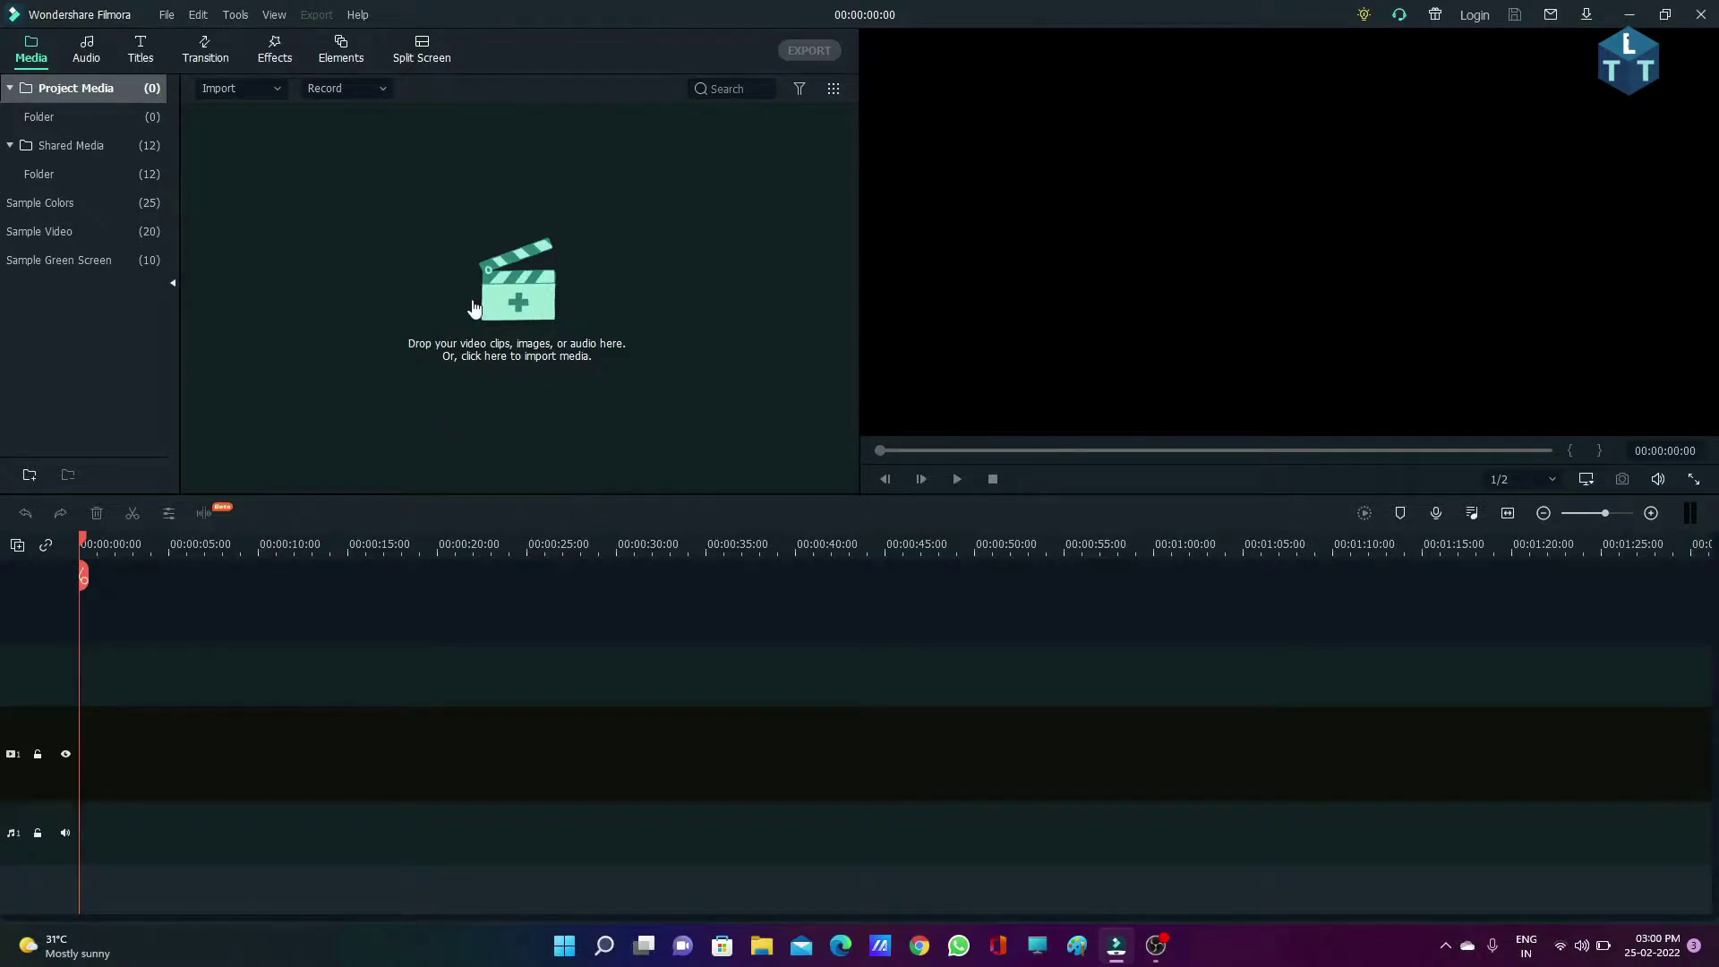
Import the videos Lucky Tech Talks Proml 99.mp4 and pleasw do like.mp4 from the LUCKY TECH TALKS folder into the project media.
click(517, 324)
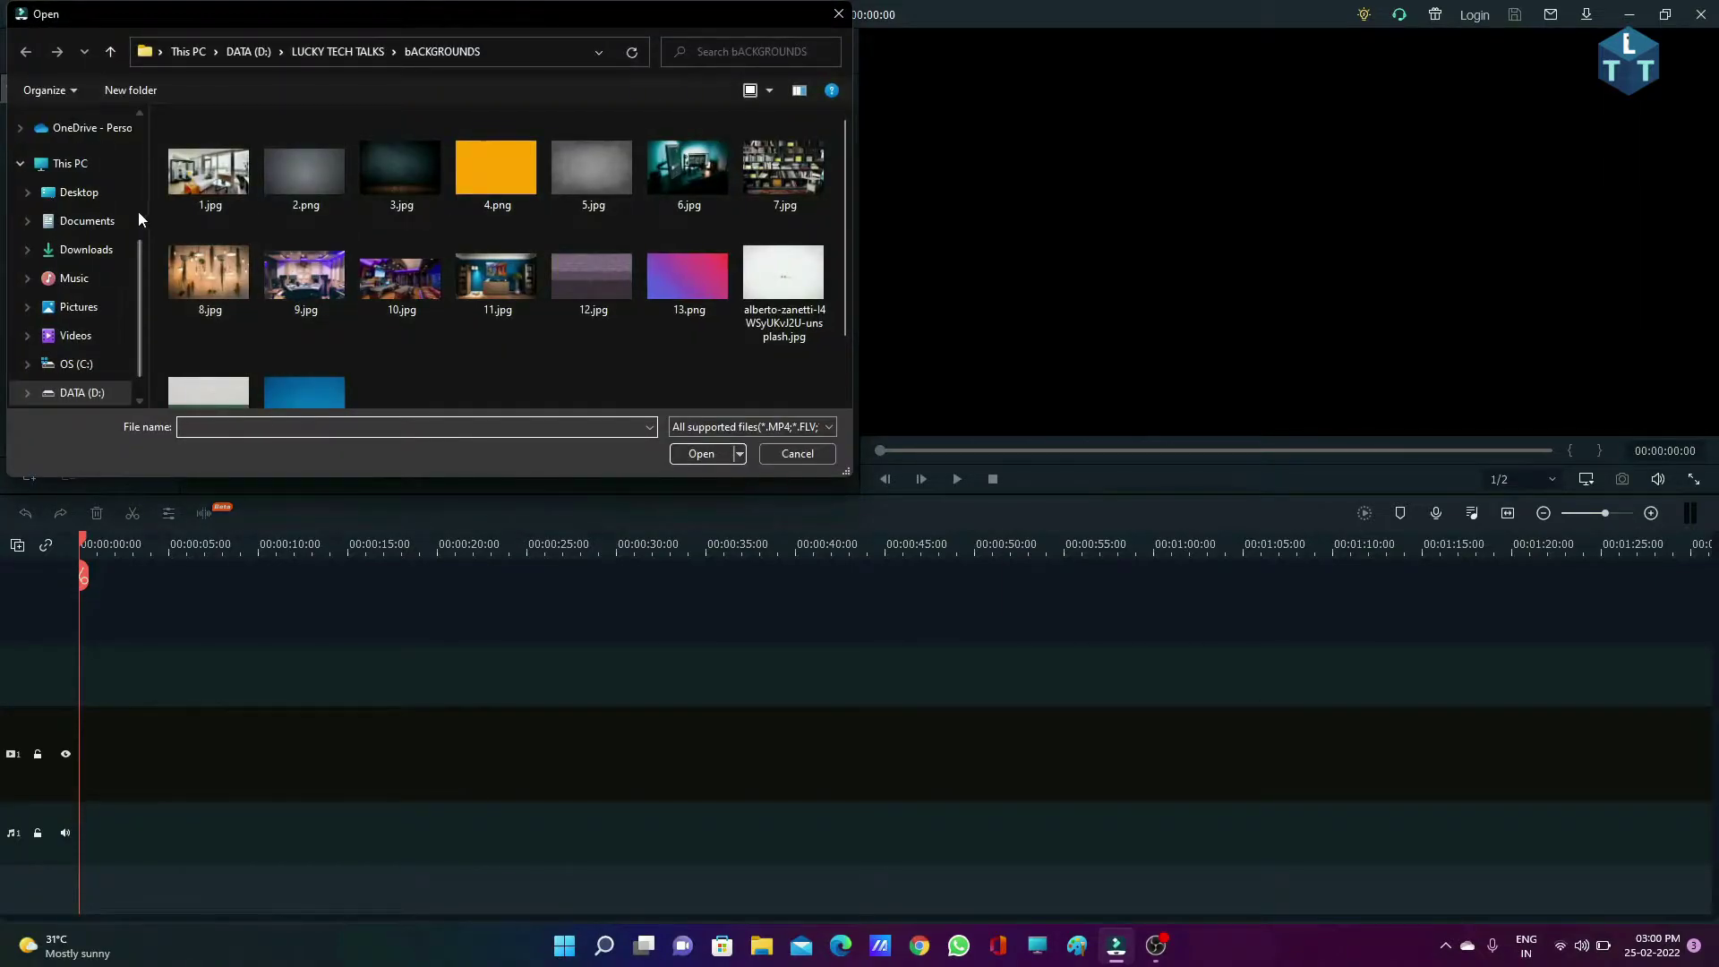
click(66, 193)
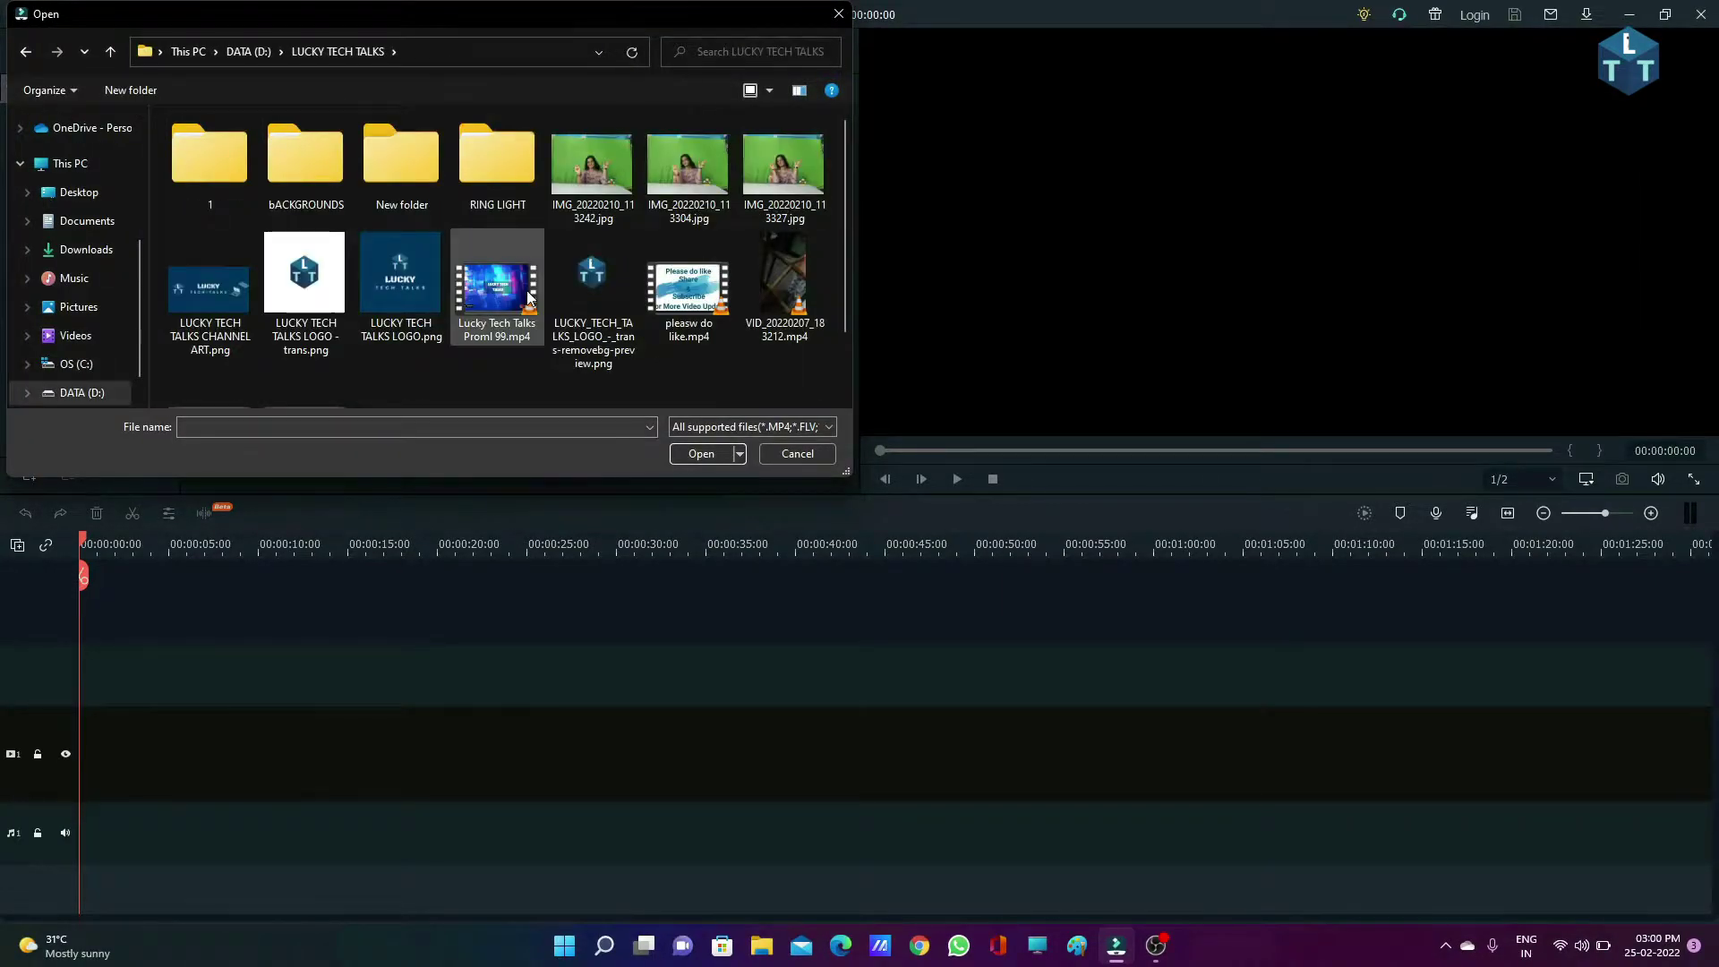
double_click(501, 292)
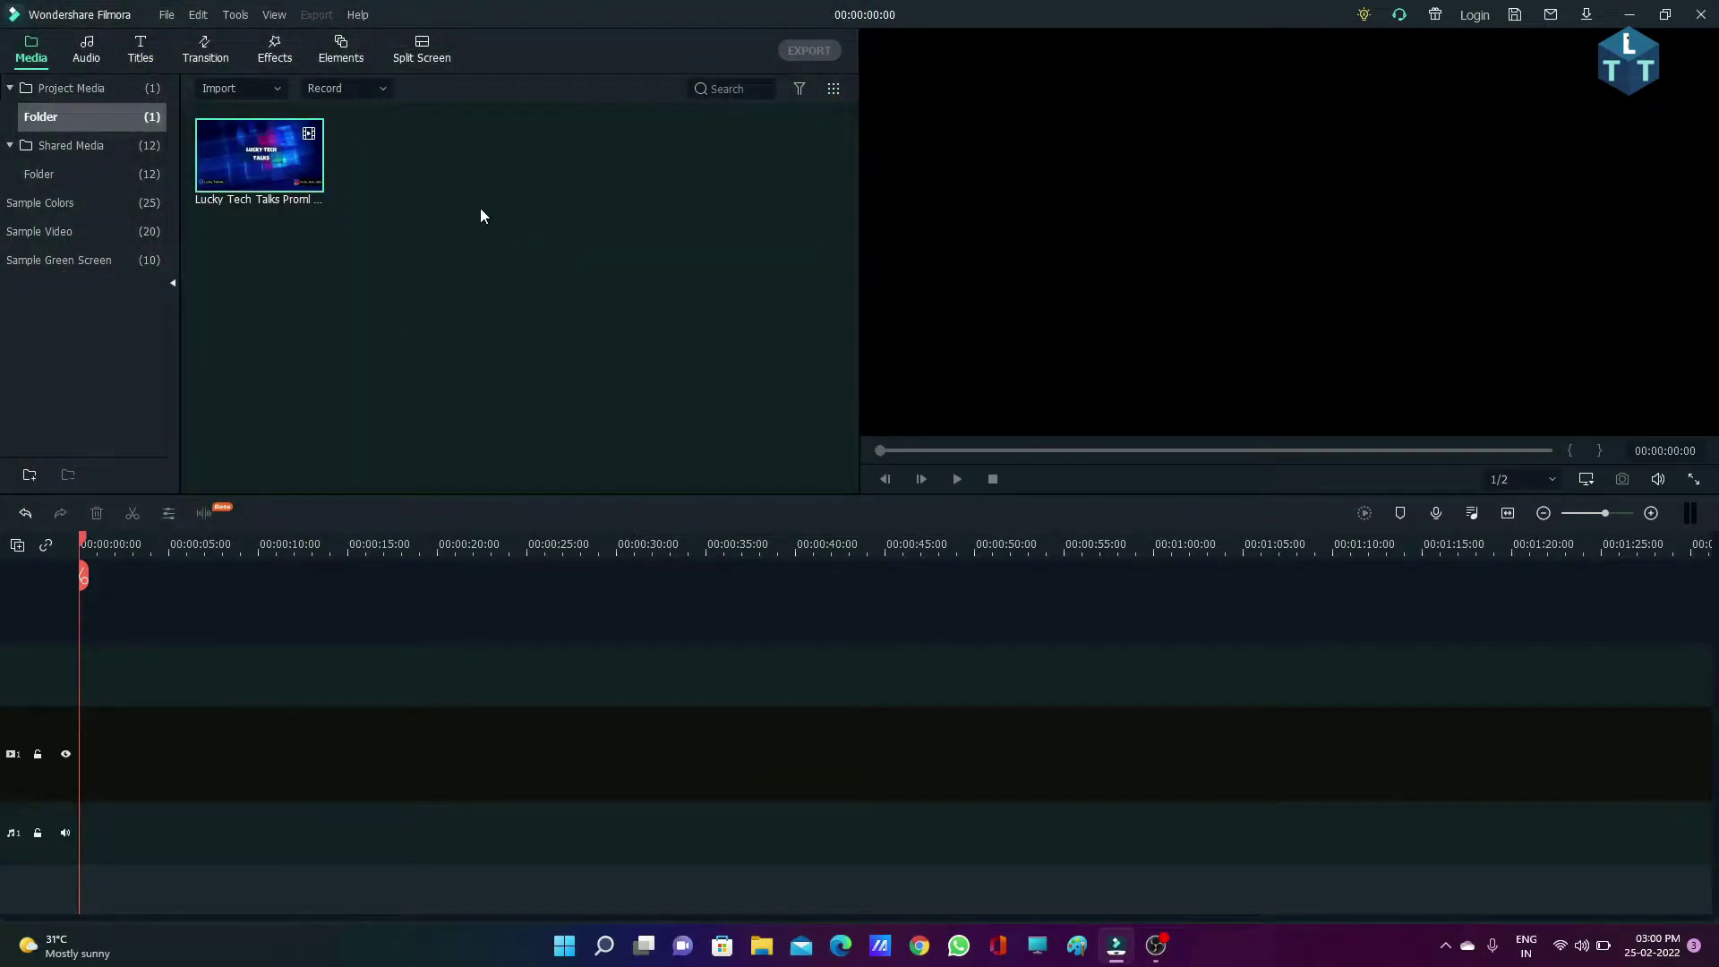
click(223, 93)
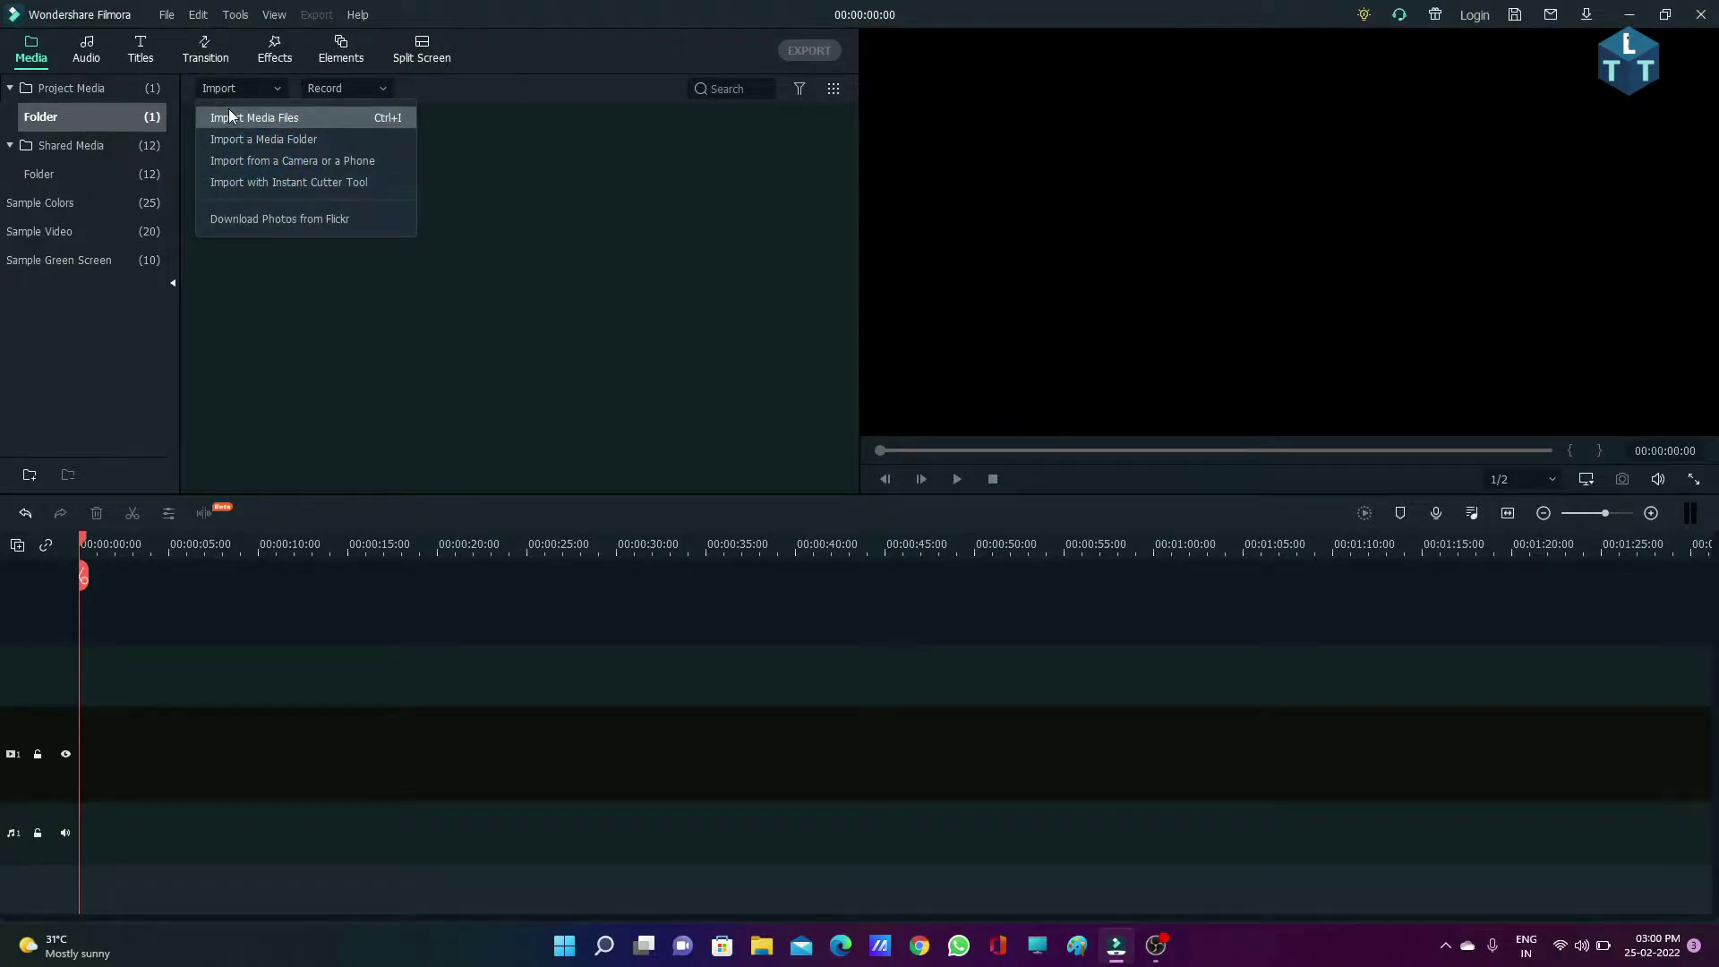
click(230, 114)
double_click(691, 309)
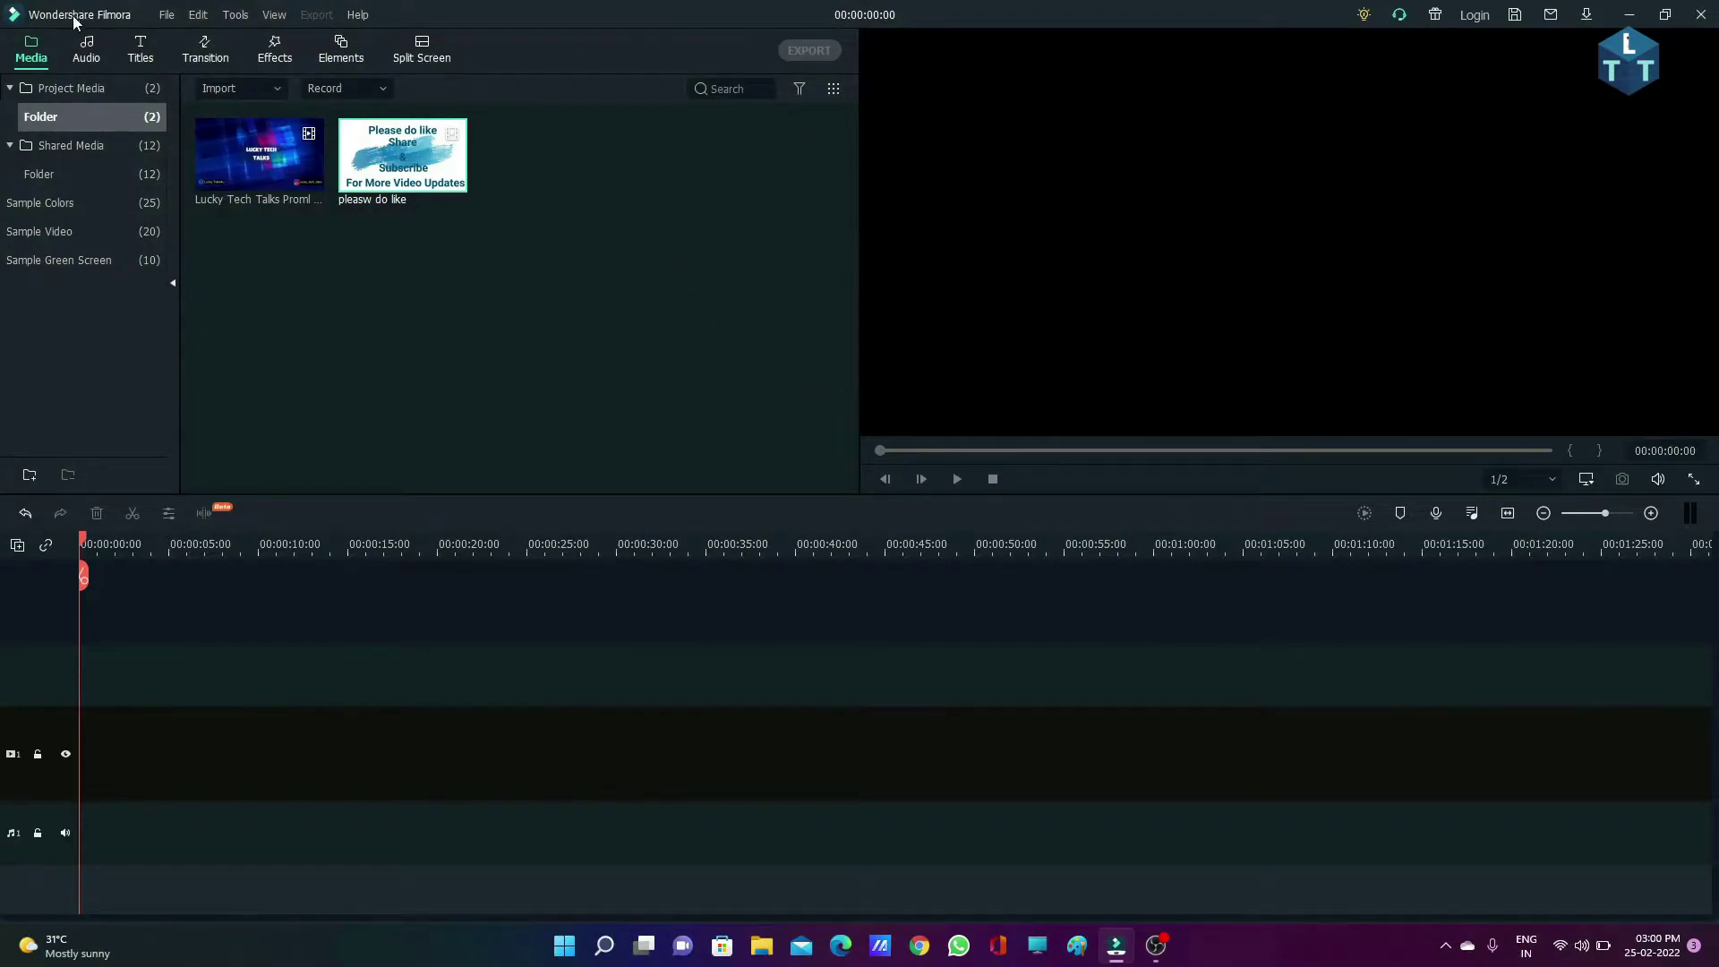
Import the audio file Wind Riders - Asher Fulero.mp3 from Downloads and the image LUCKY TECH TALKS CHANNEL ART.png.
click(248, 85)
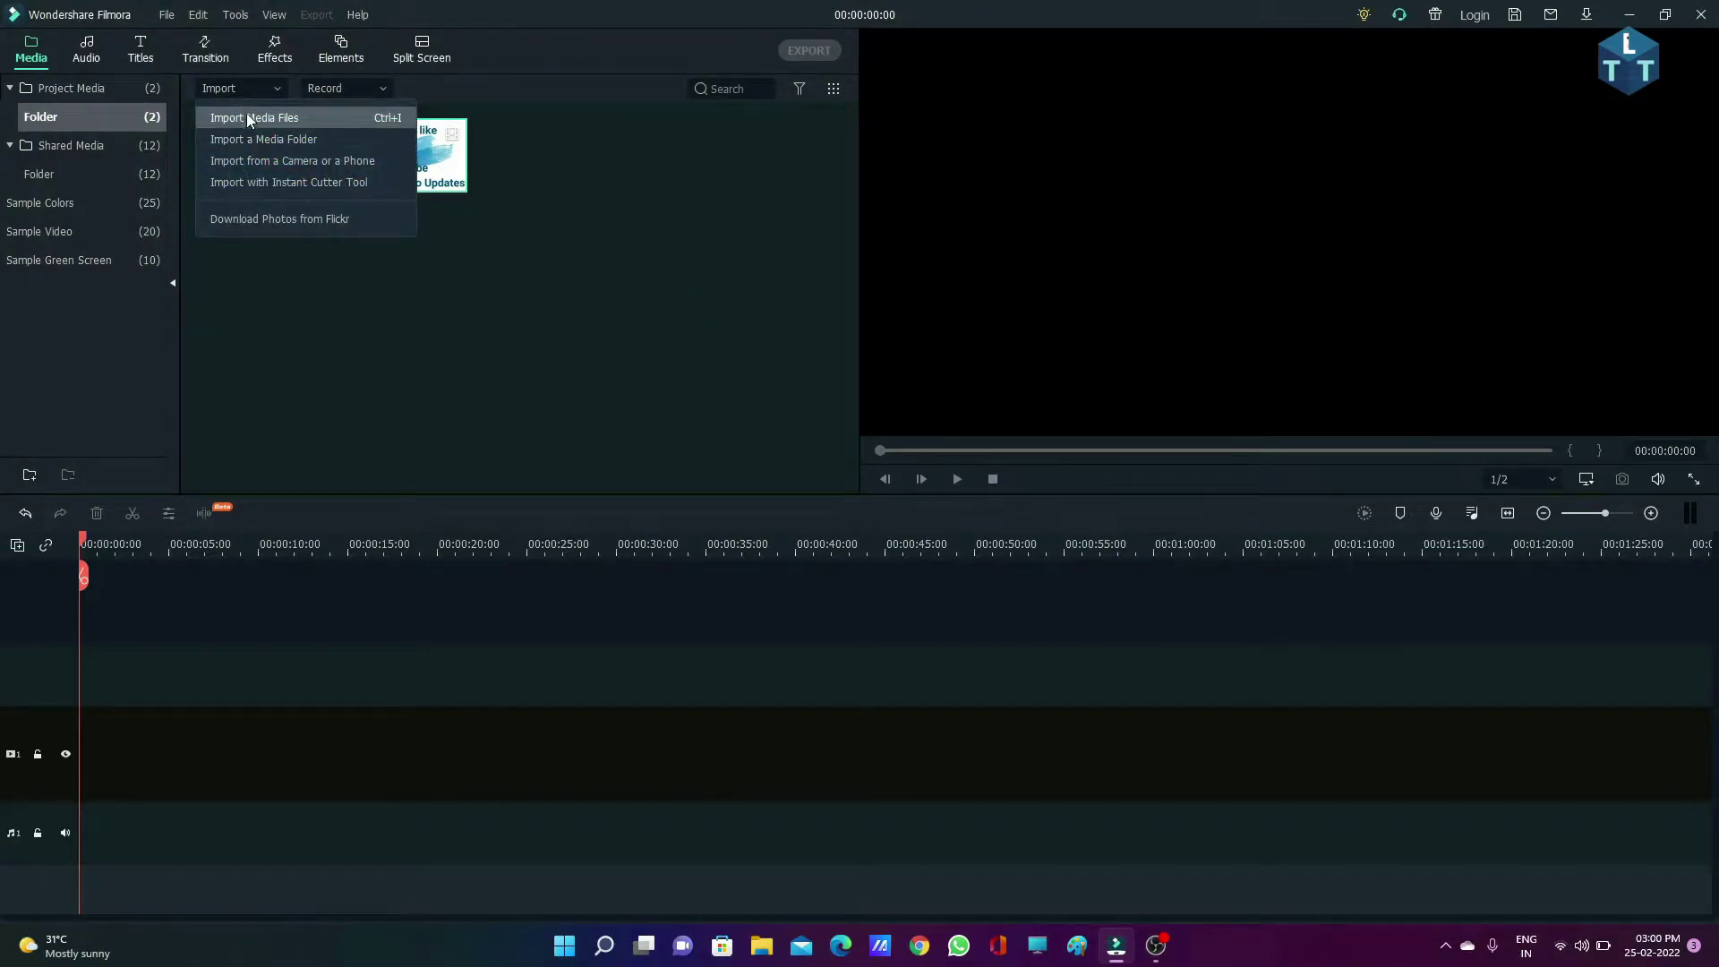
click(245, 113)
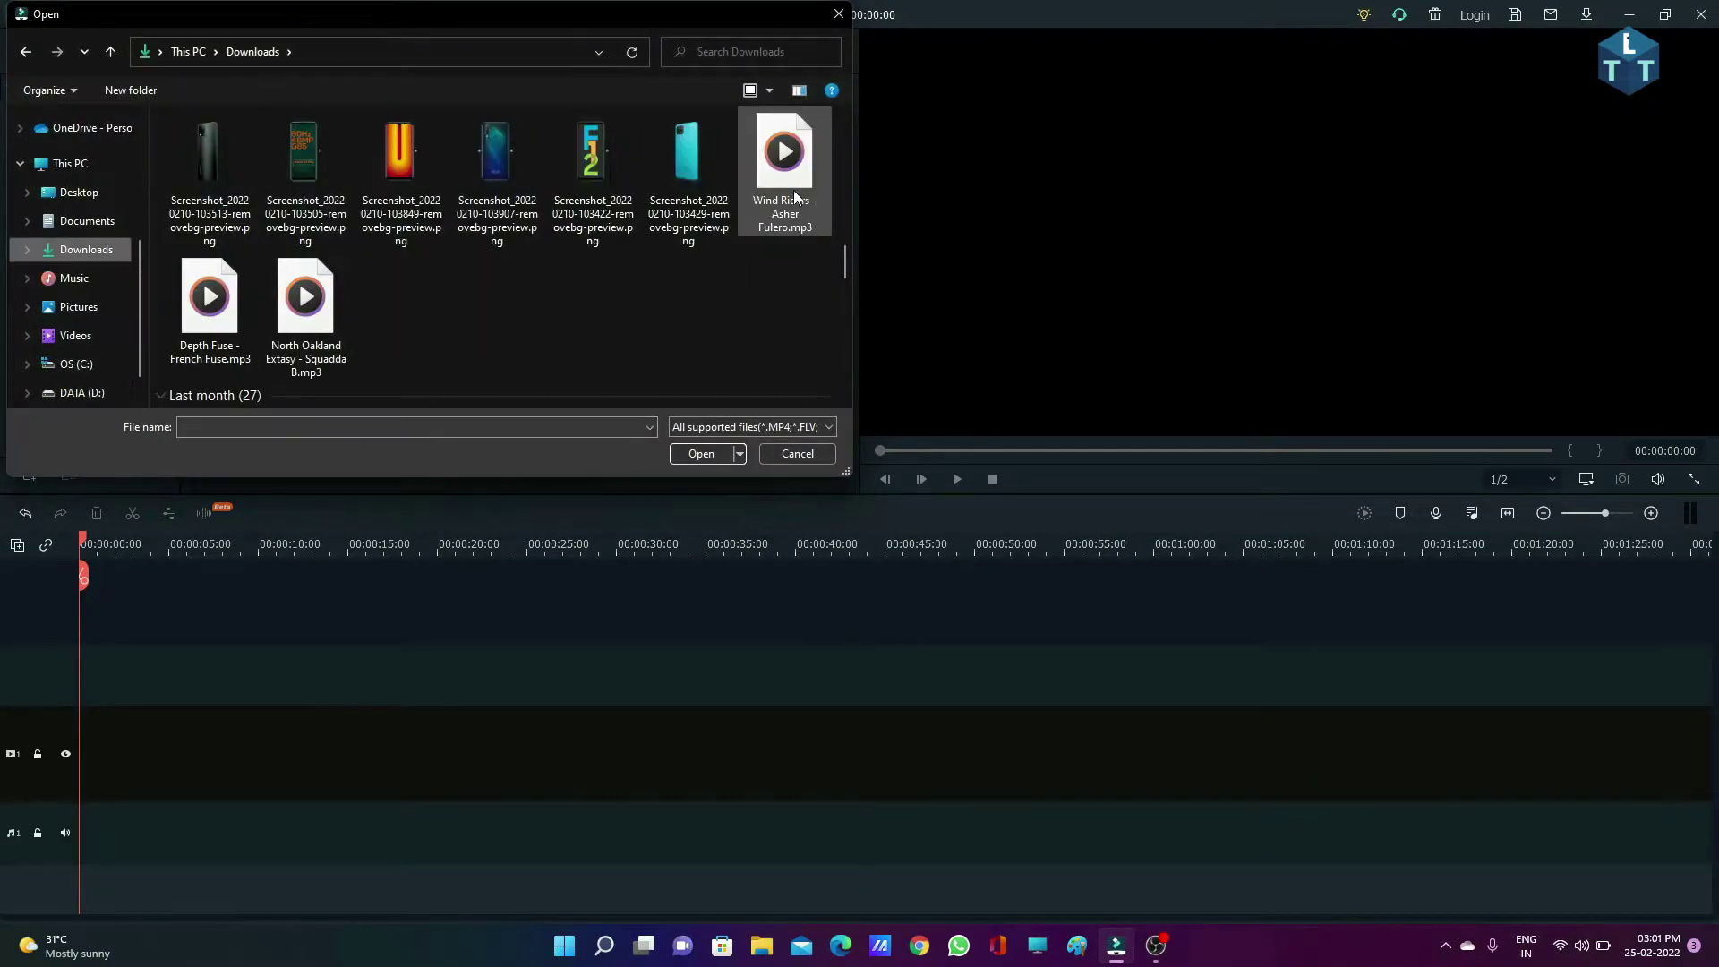
double_click(793, 190)
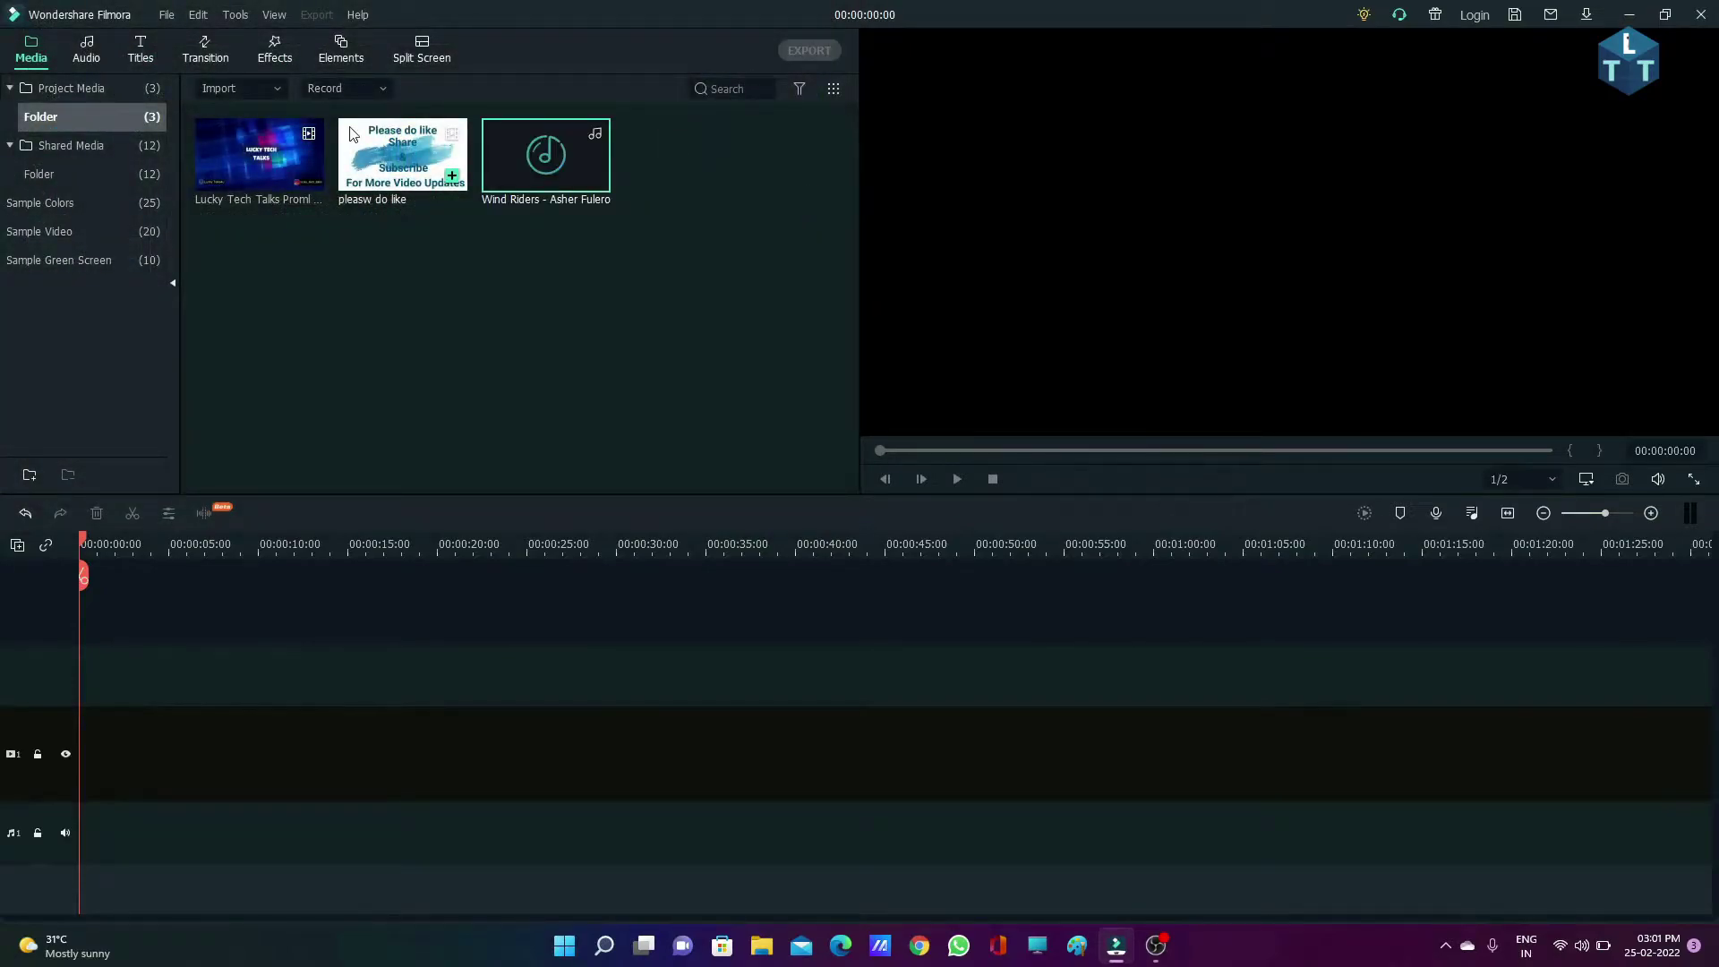
click(213, 88)
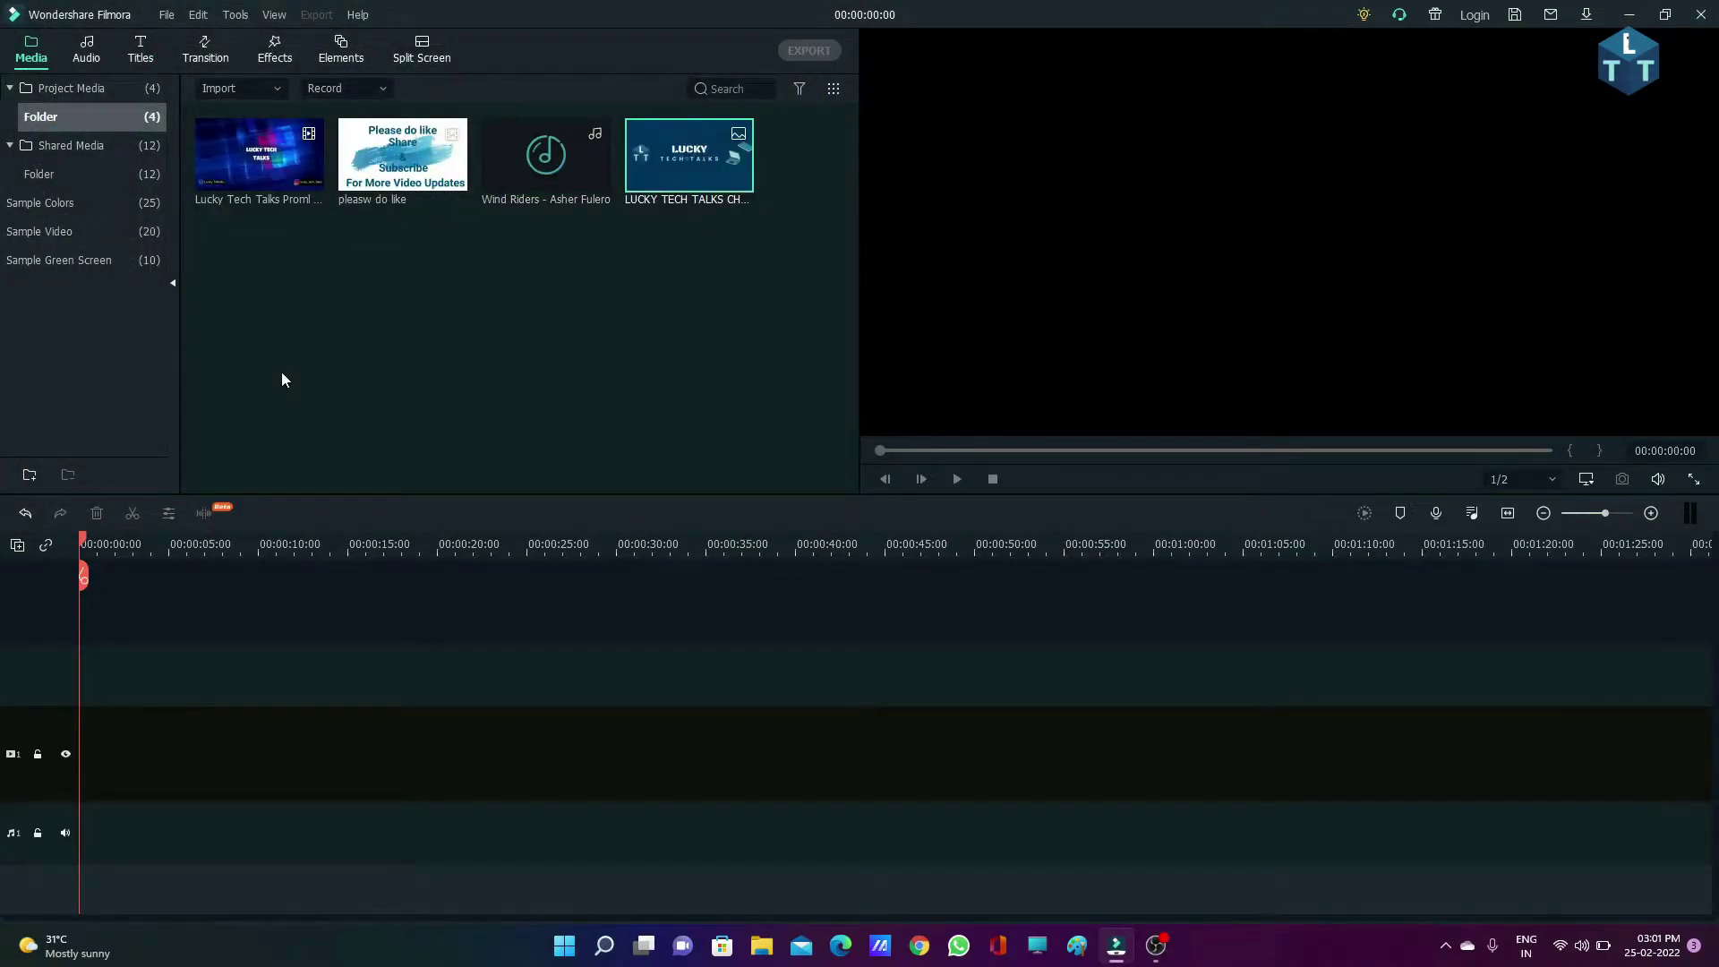
Add the Lucky Tech Talks promo video to the timeline, matching the project settings to the media at 1280 x 720 30fps.
click(310, 174)
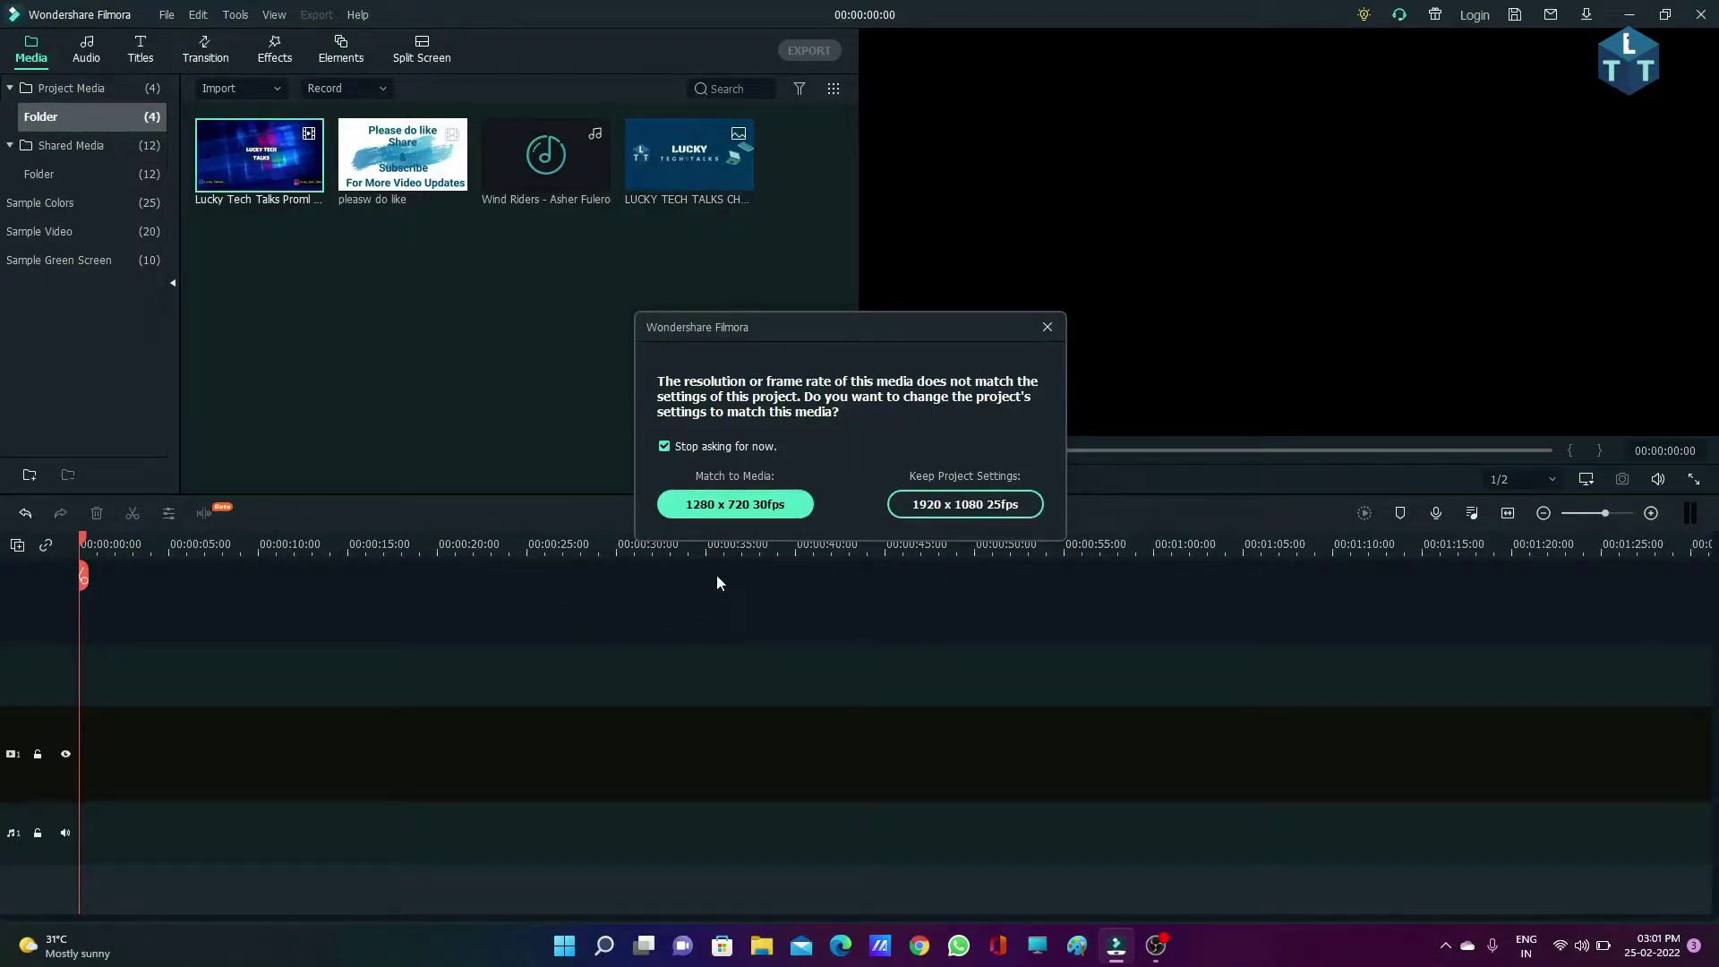
click(754, 506)
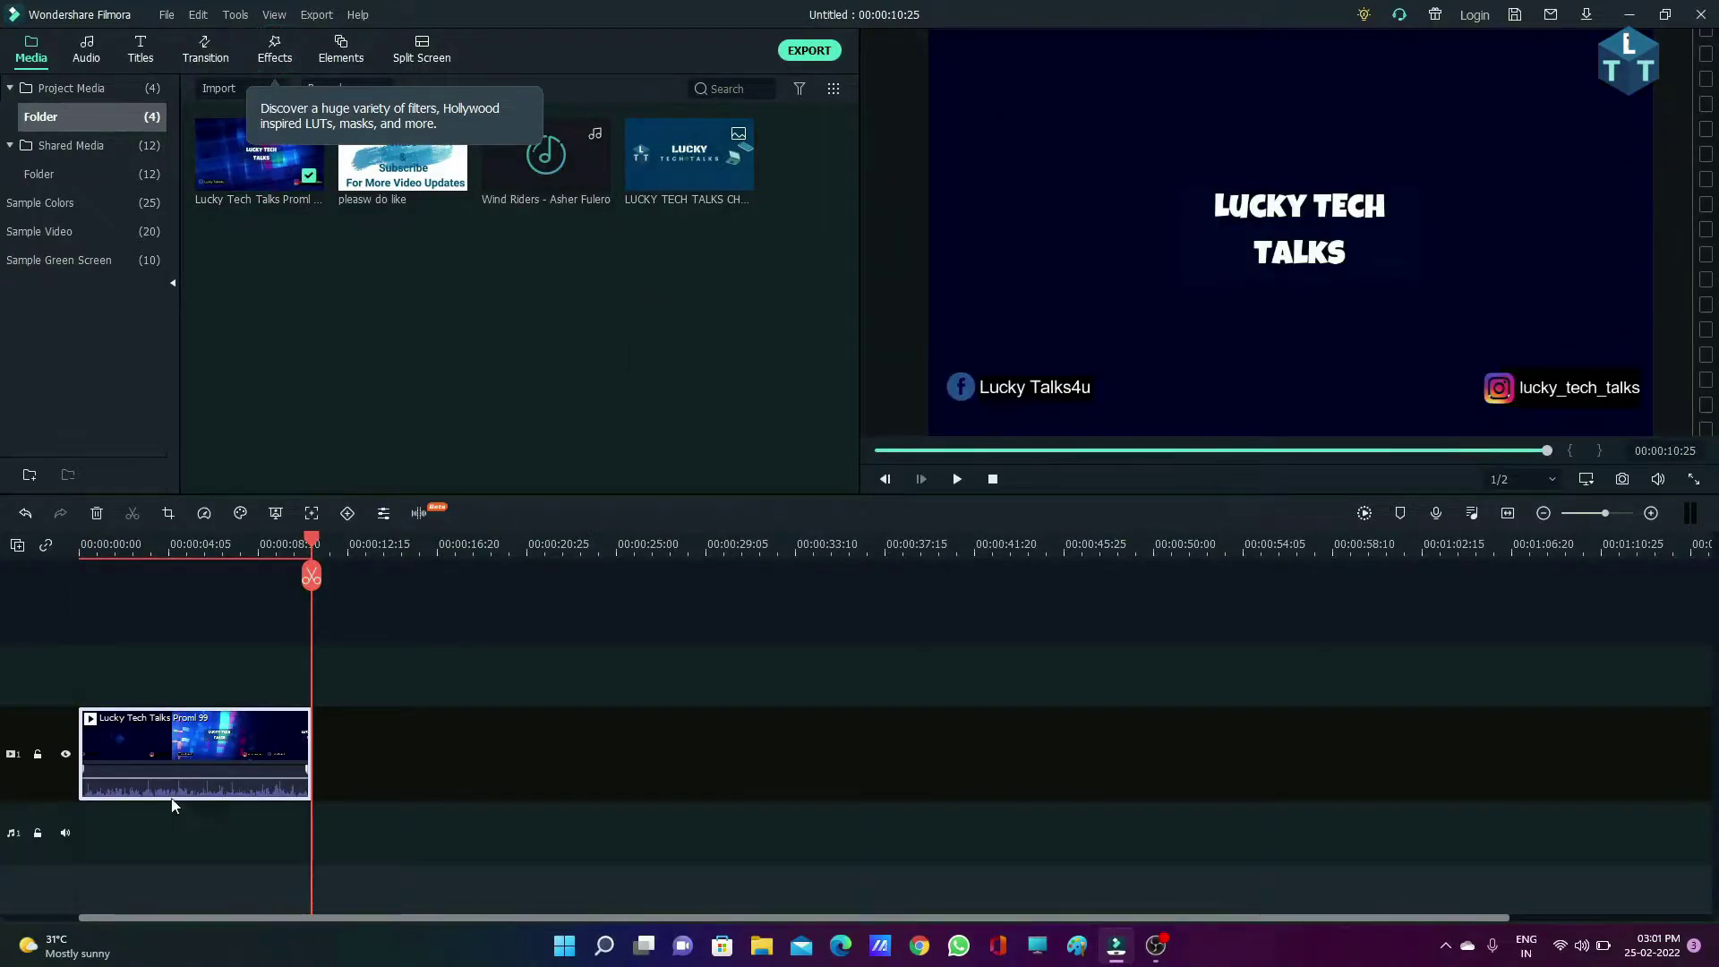
drag(310, 576, 84, 581)
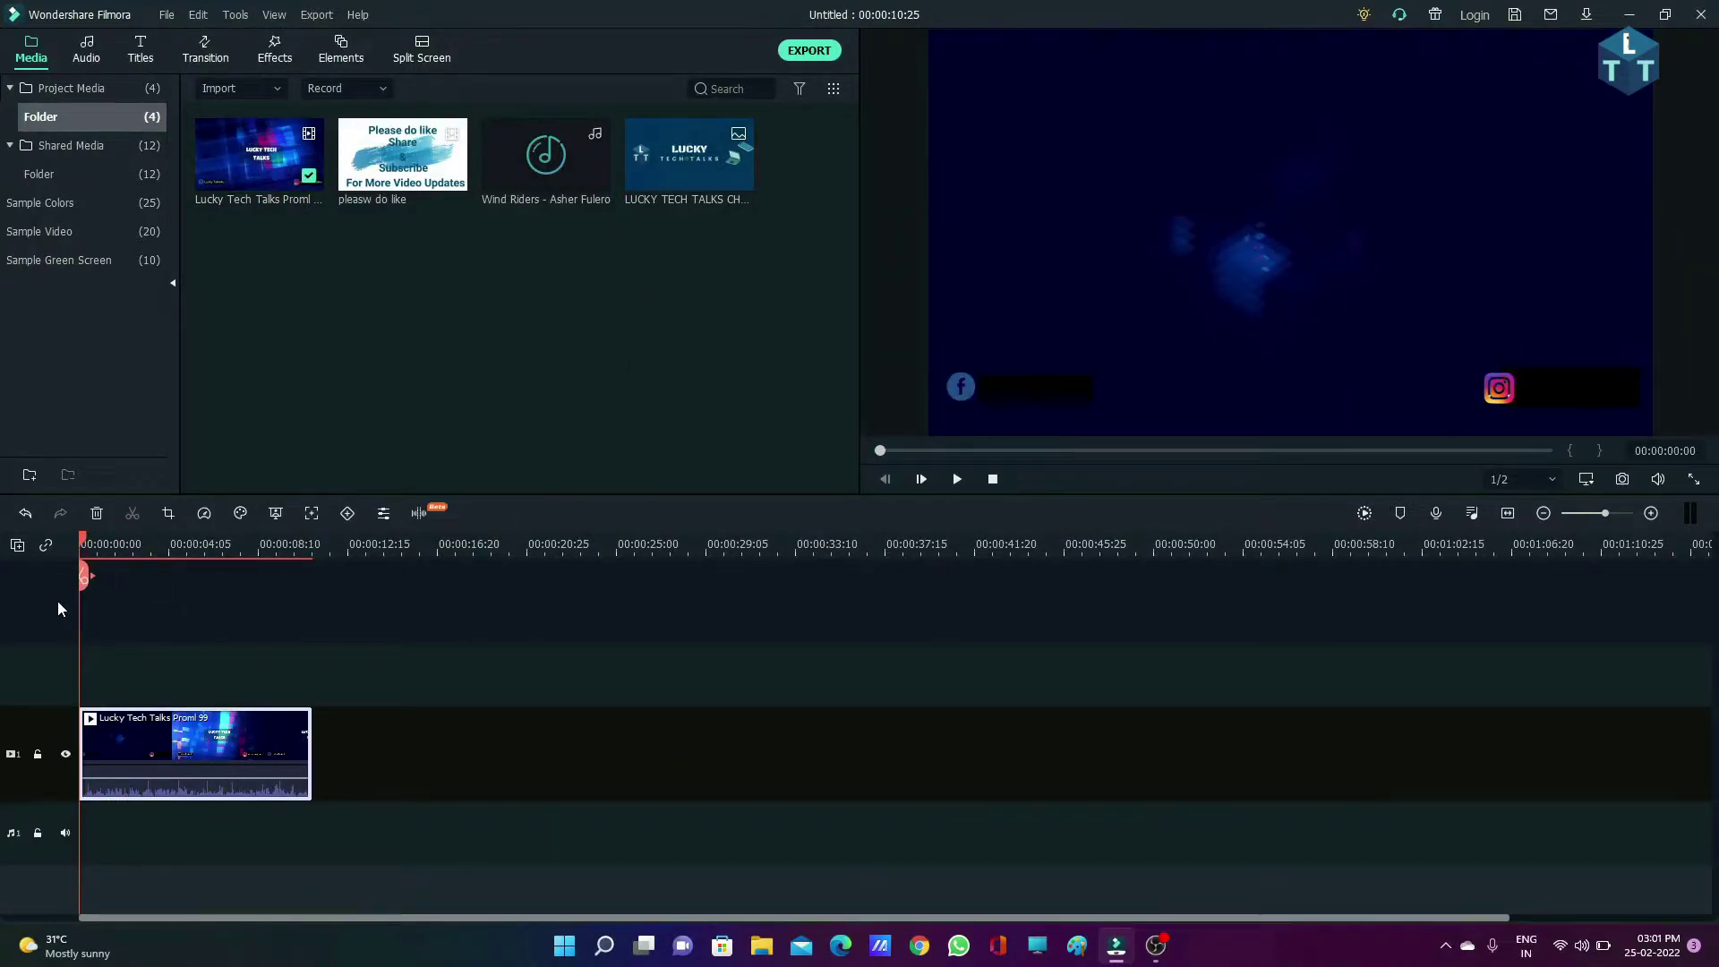
Detach the audio from the promo clip on the timeline, delete it and play the clip.
right_click(223, 748)
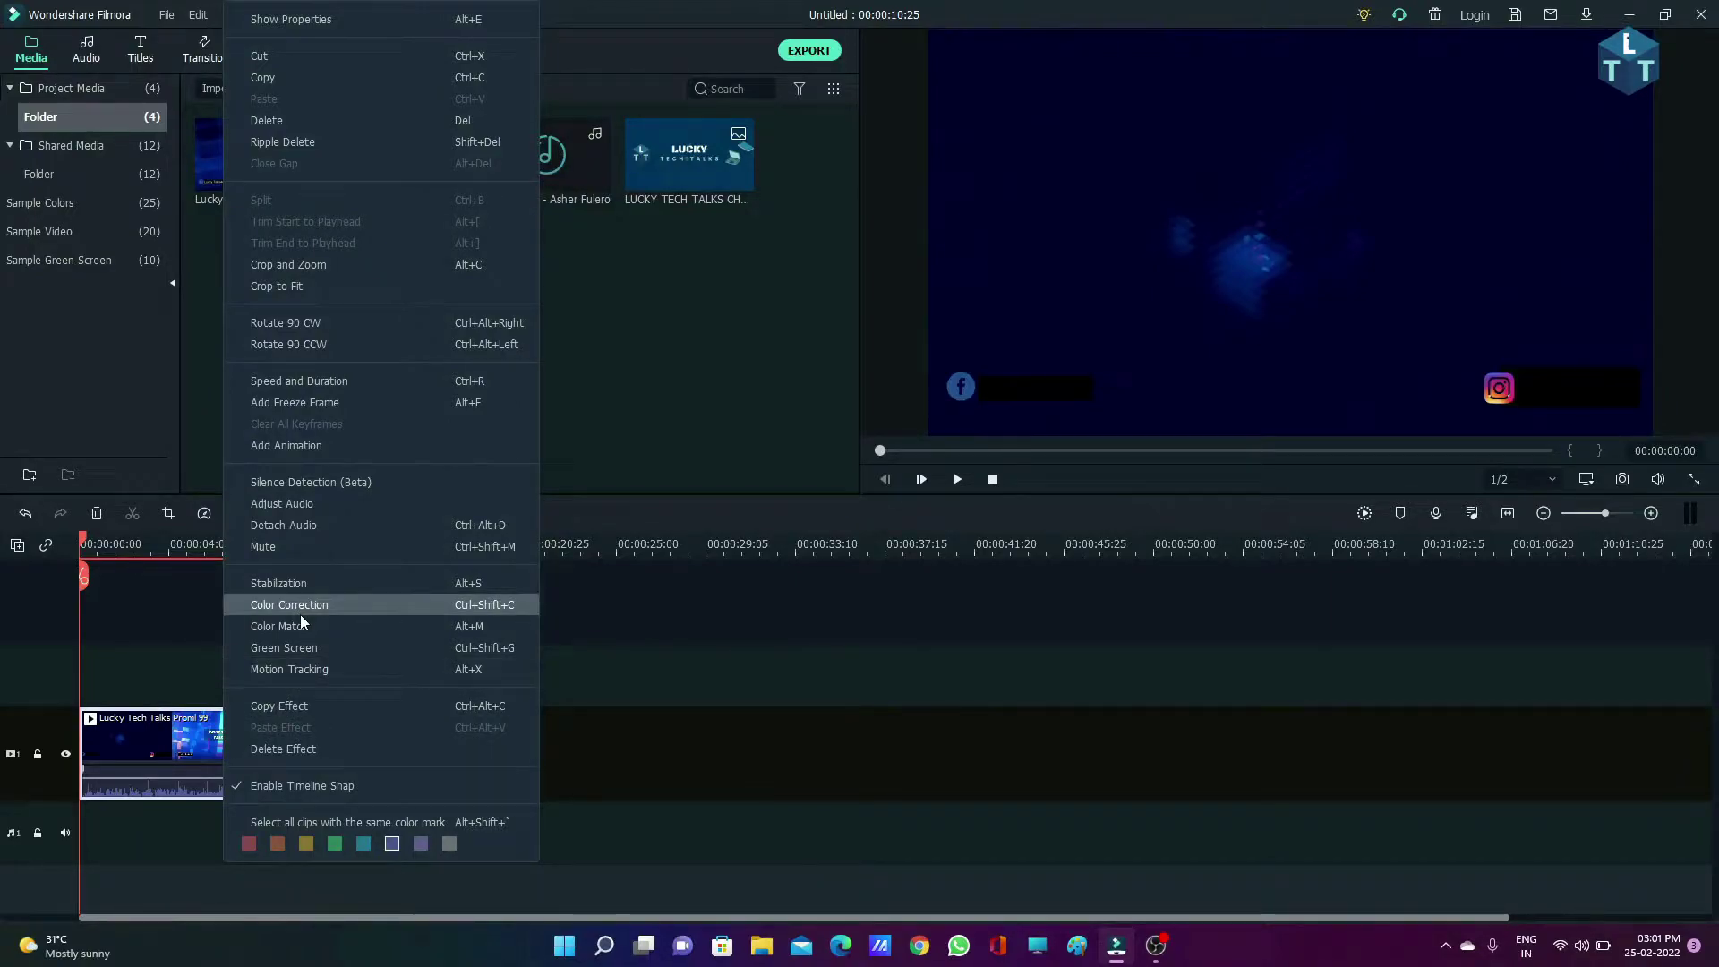
click(330, 530)
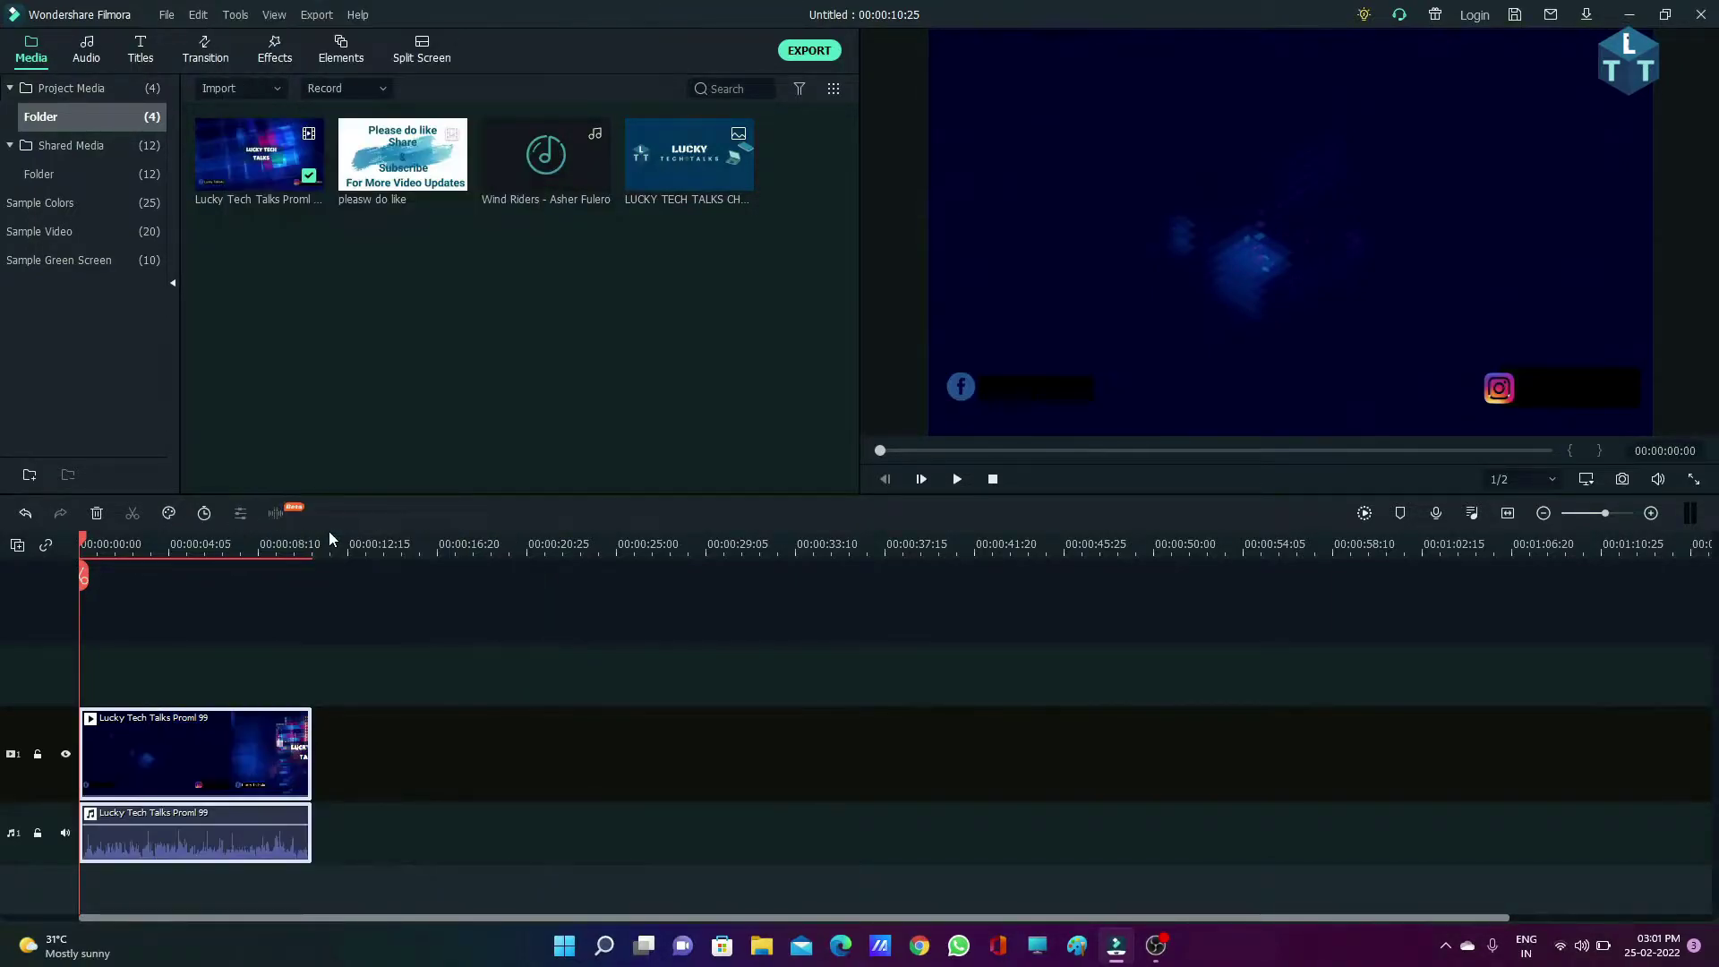
click(226, 831)
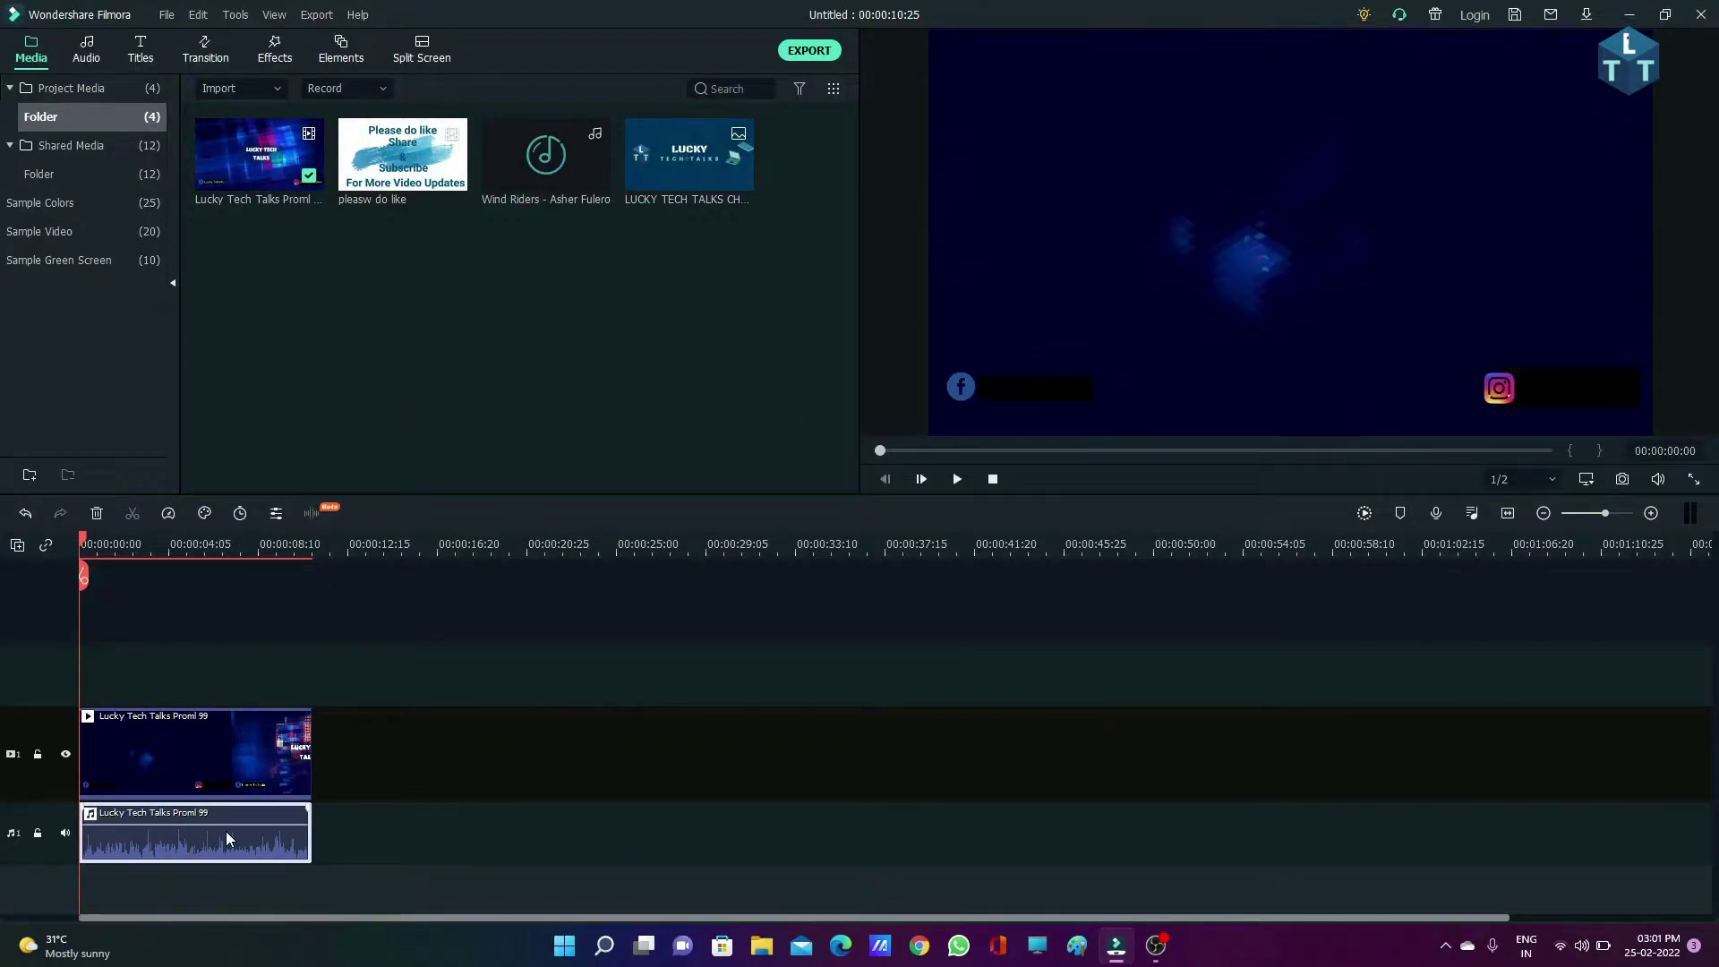
key(Delete)
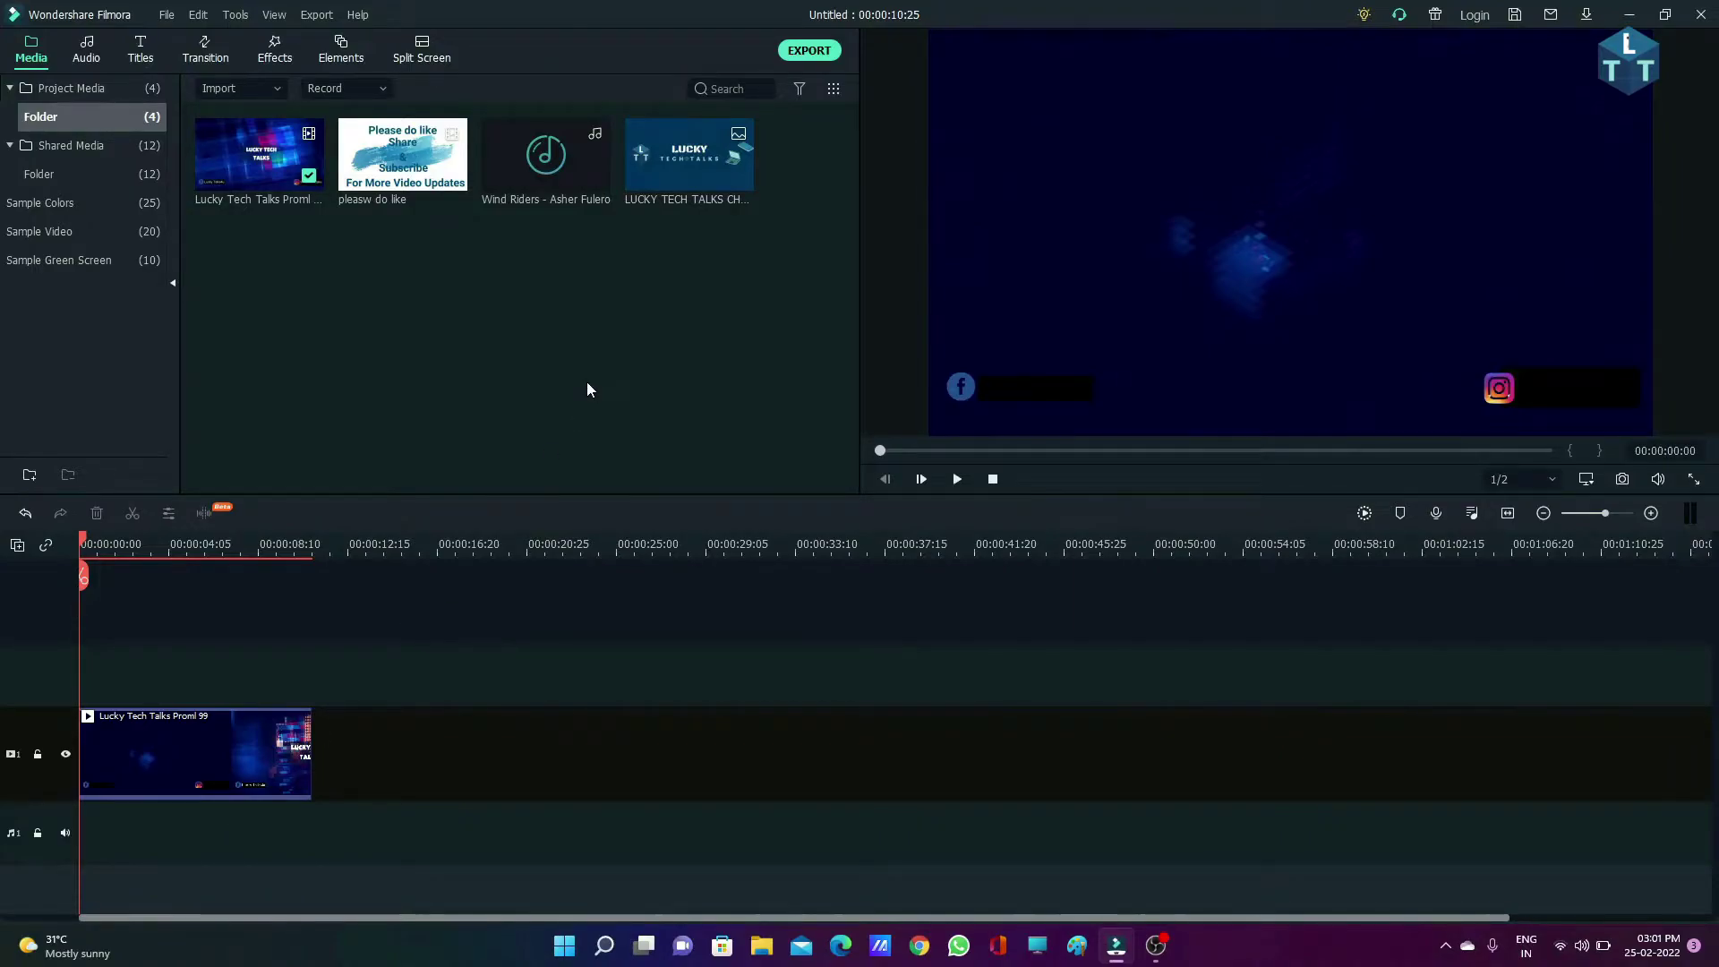
click(955, 479)
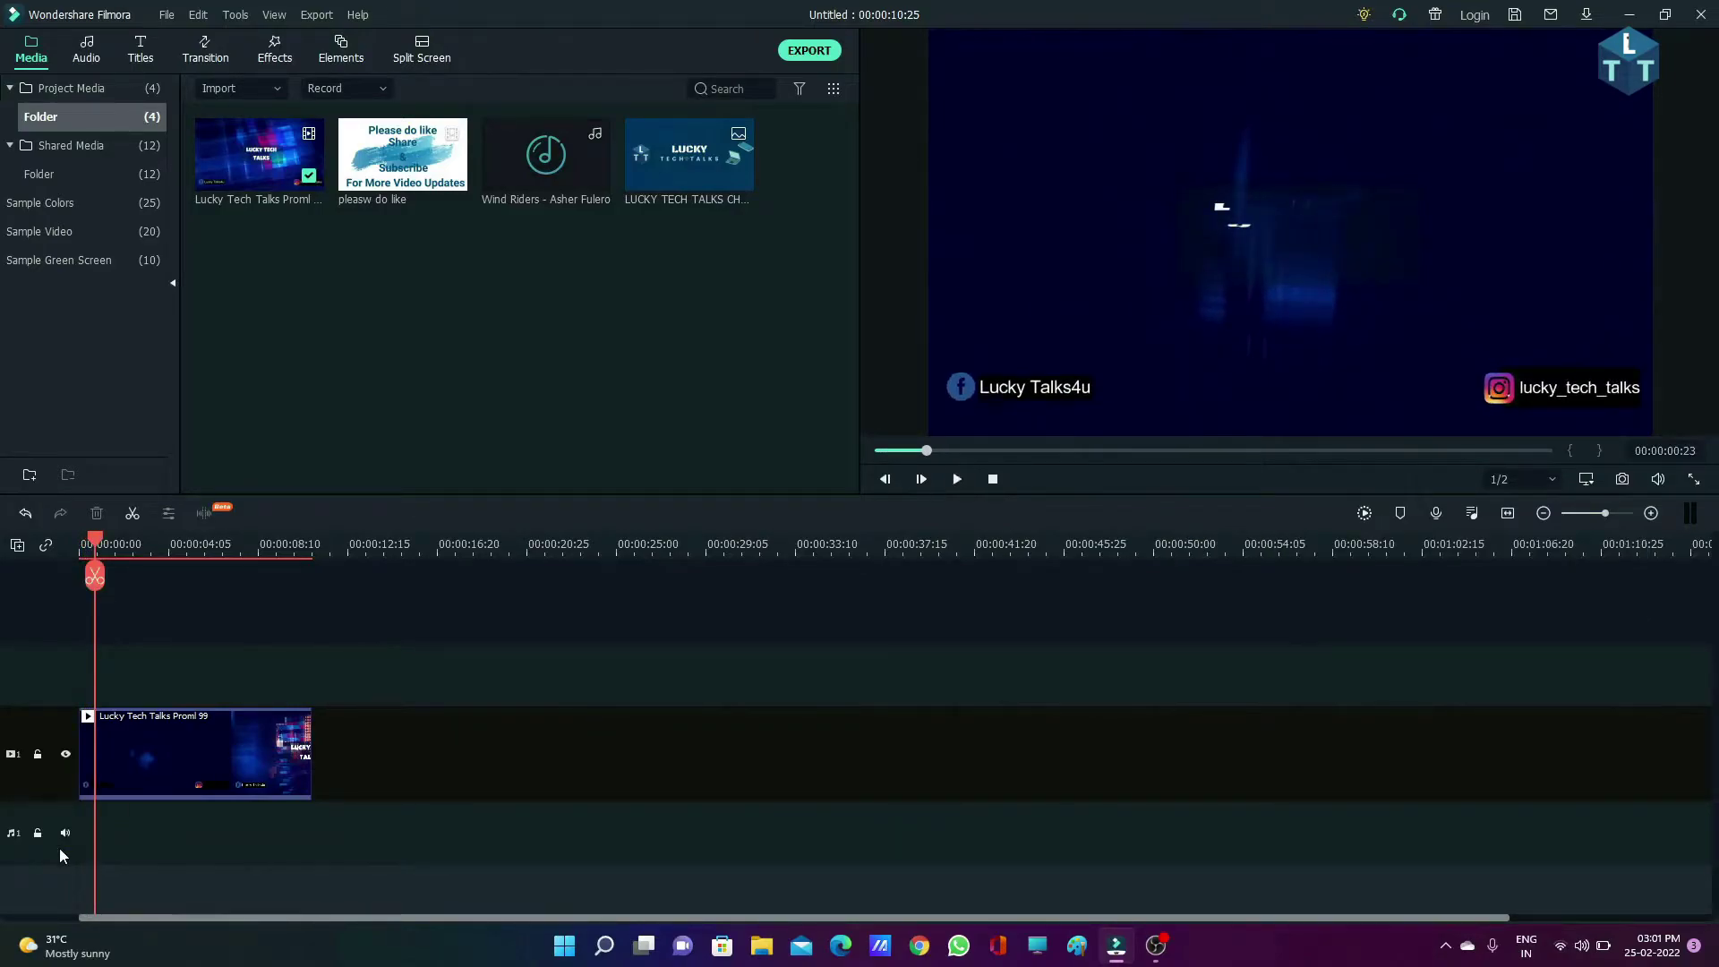
Place the Wind Riders music at the start of the audio track below the promo clip and preview it.
click(552, 170)
drag(552, 168, 74, 732)
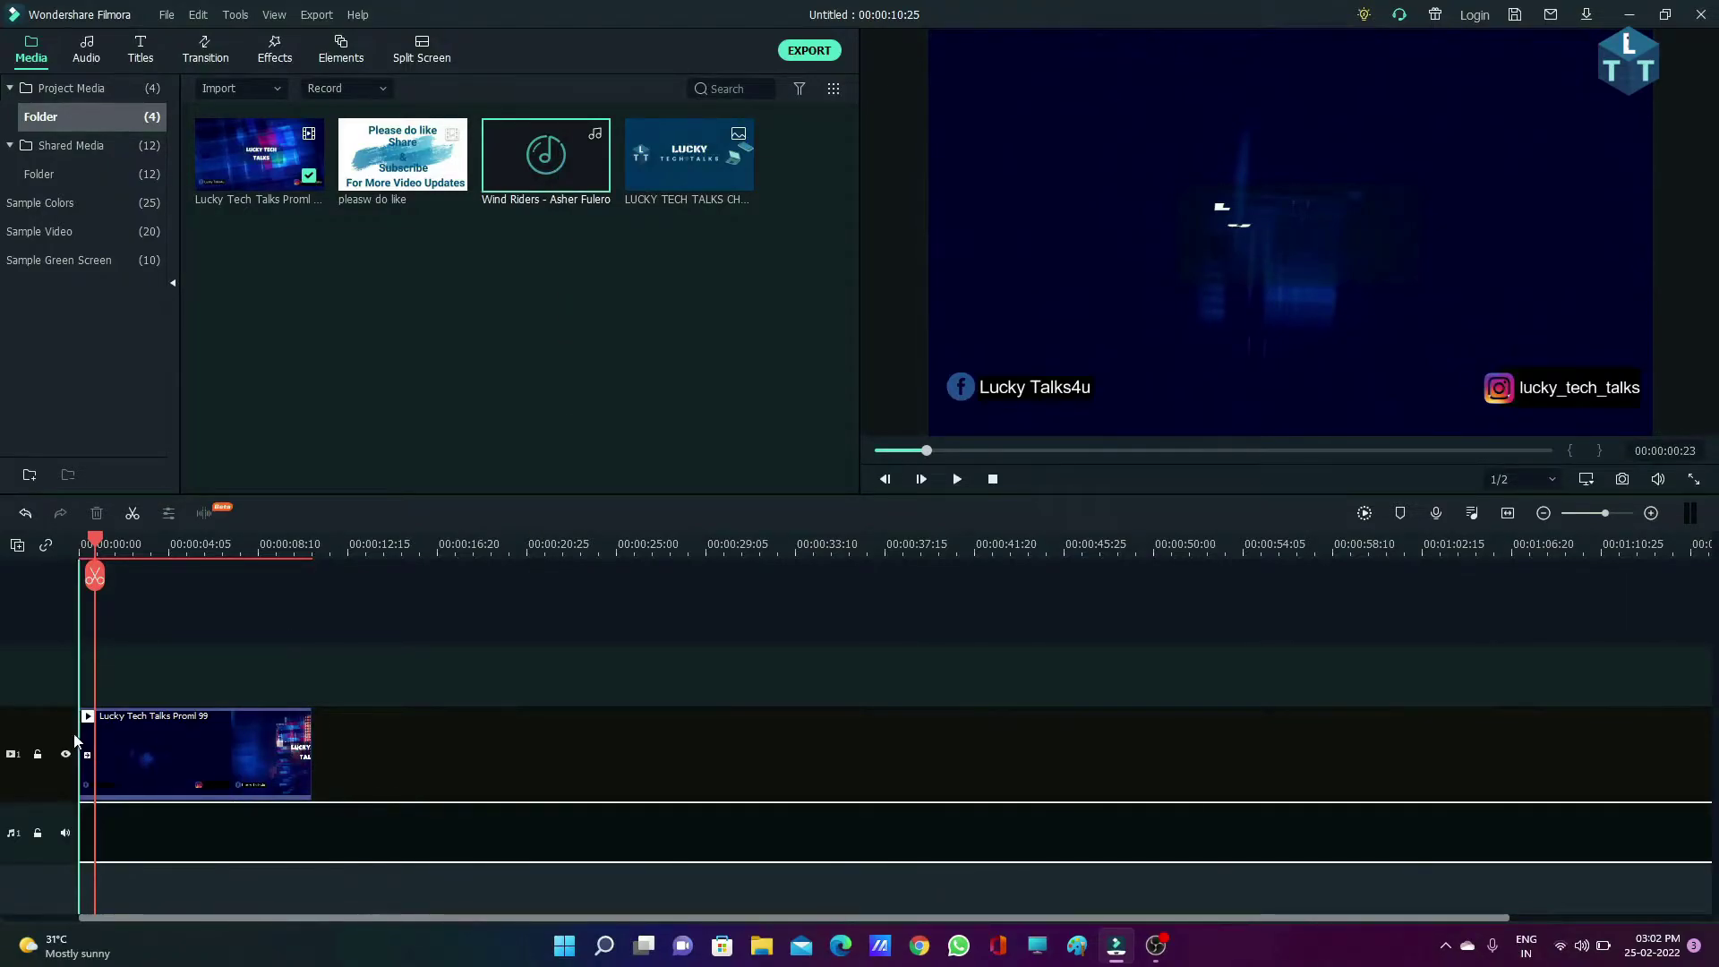
drag(89, 539, 240, 544)
key(space)
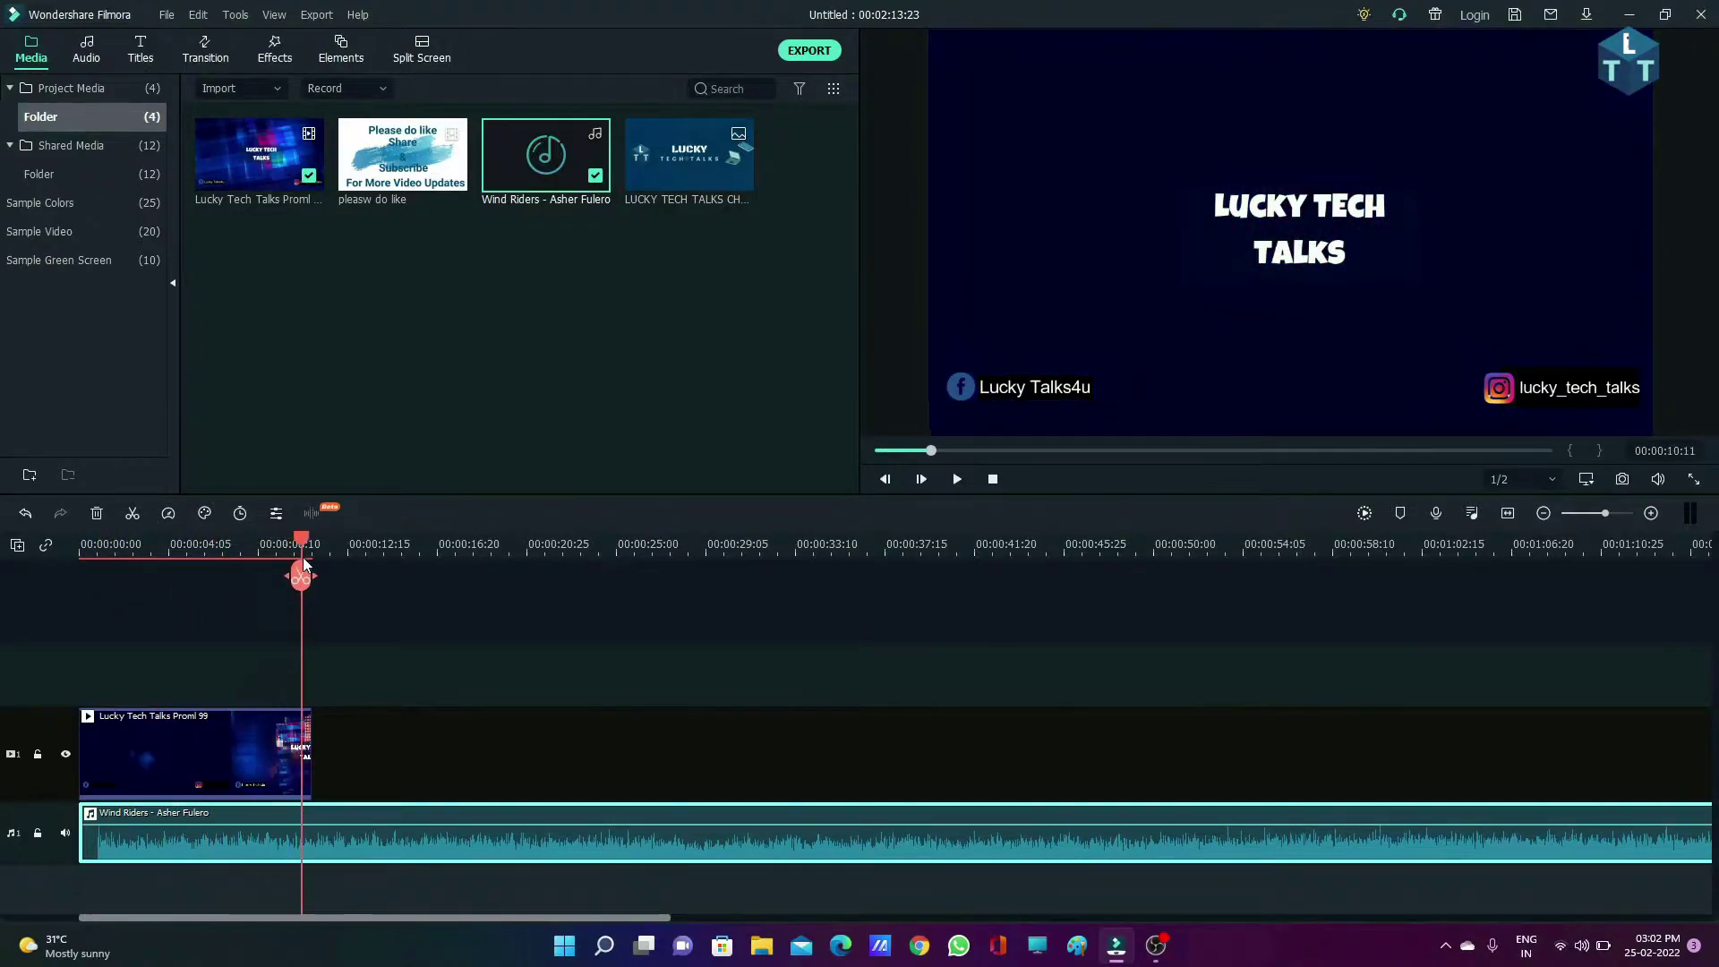
key(Home)
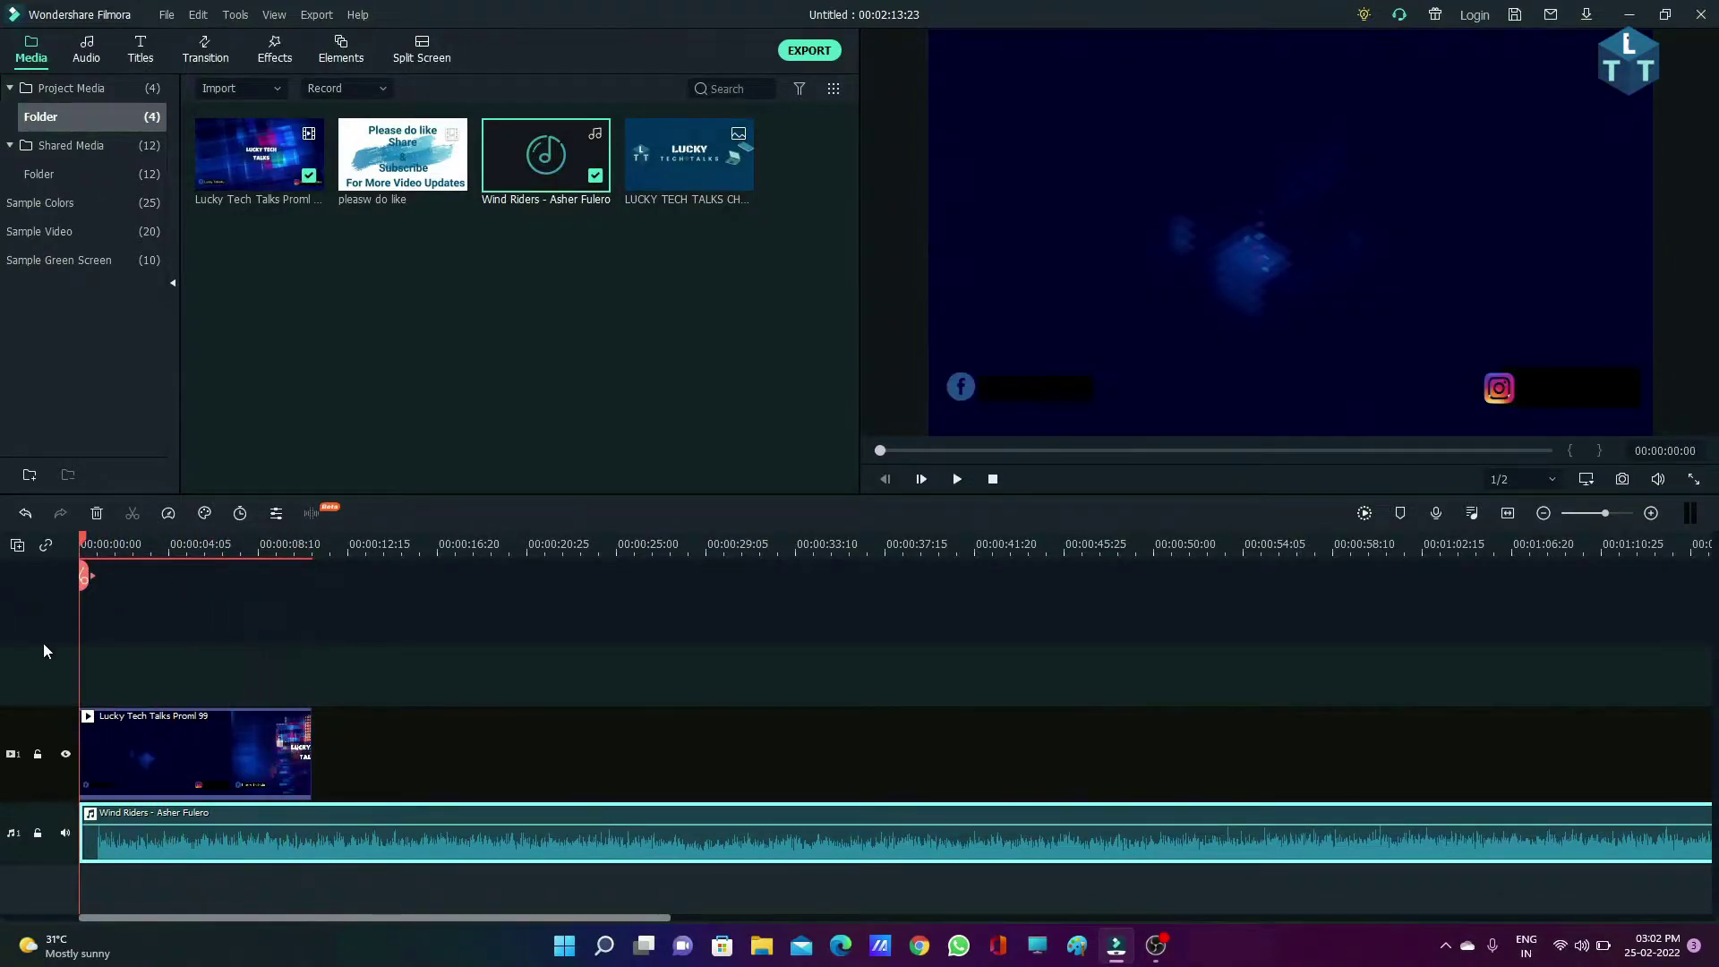
Split the Wind Riders audio at 00:00:11:00, at the promo clip's end, and delete the remainder.
drag(85, 544, 317, 609)
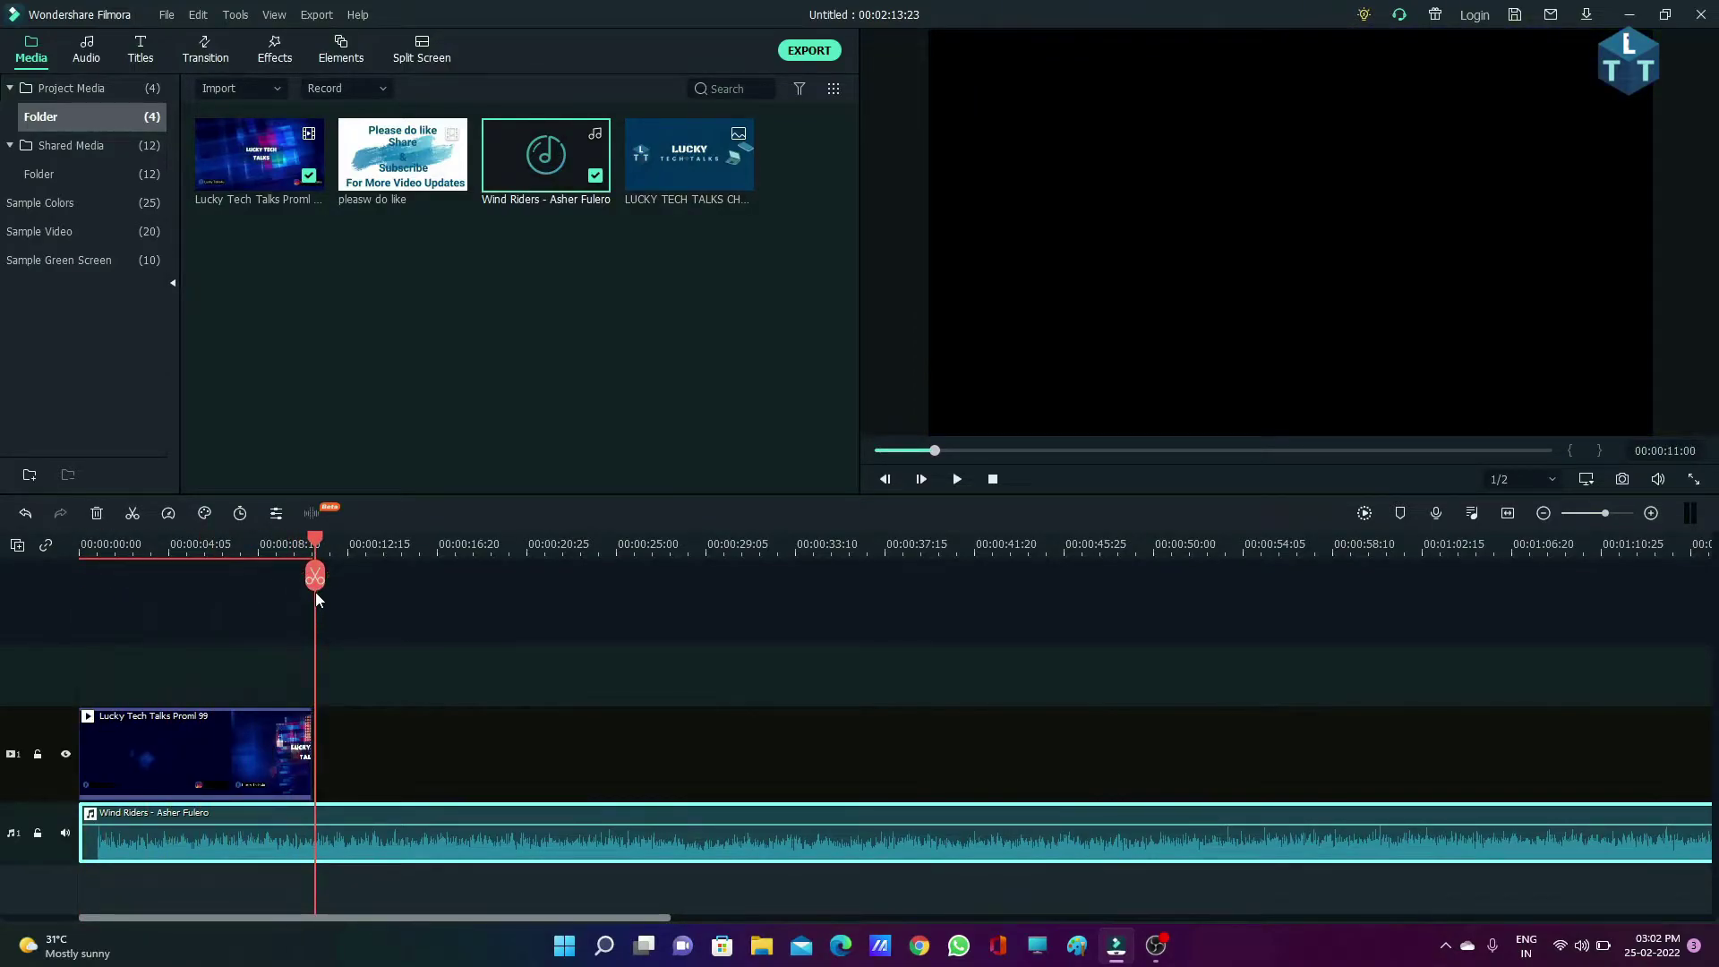
click(315, 576)
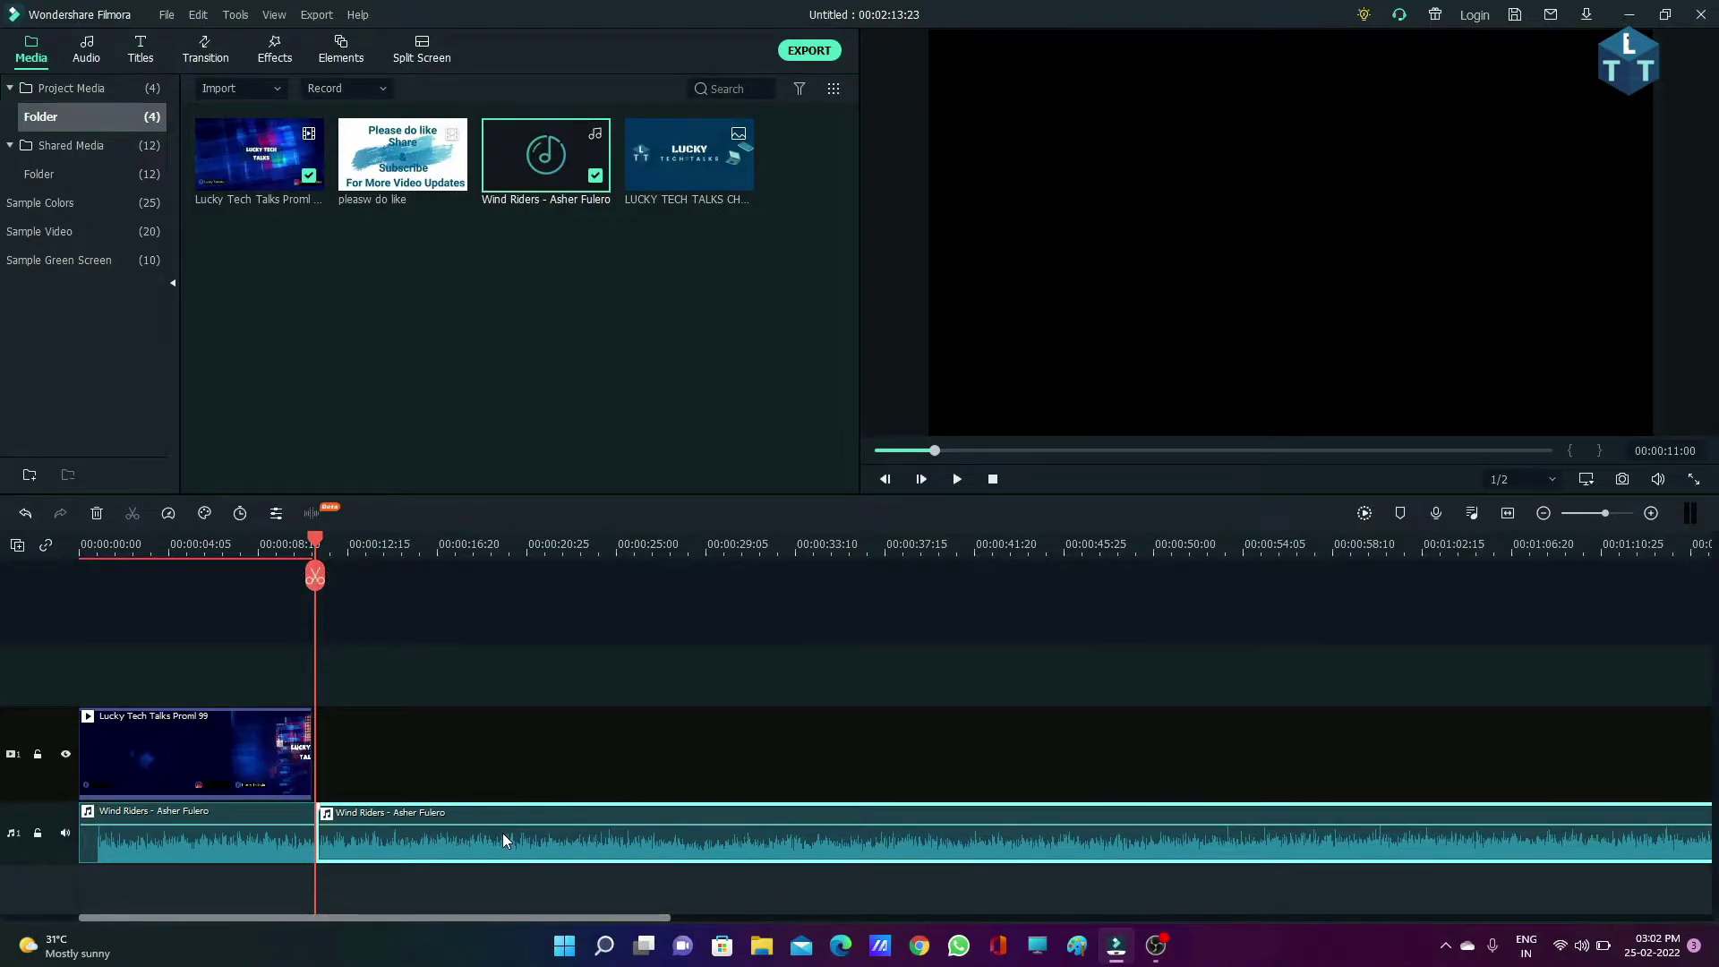
key(Delete)
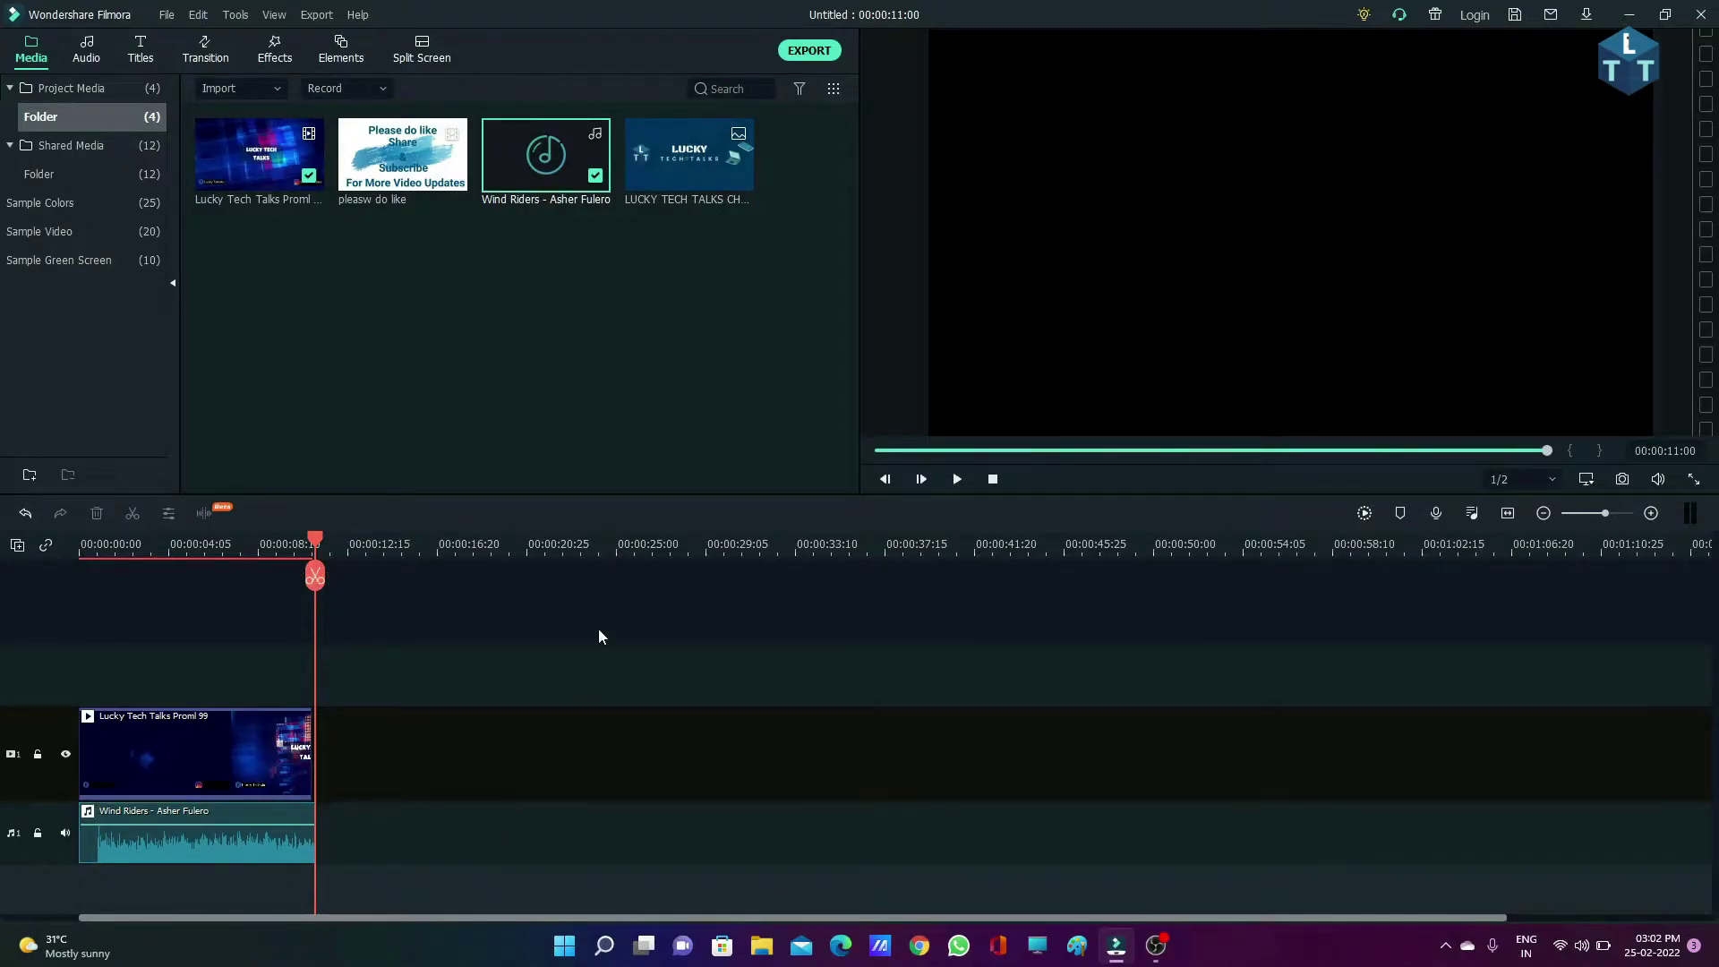
Insert the channel art image into the promo clip at 00:00:05:27 and again after the end of the promo footage.
drag(317, 541, 207, 553)
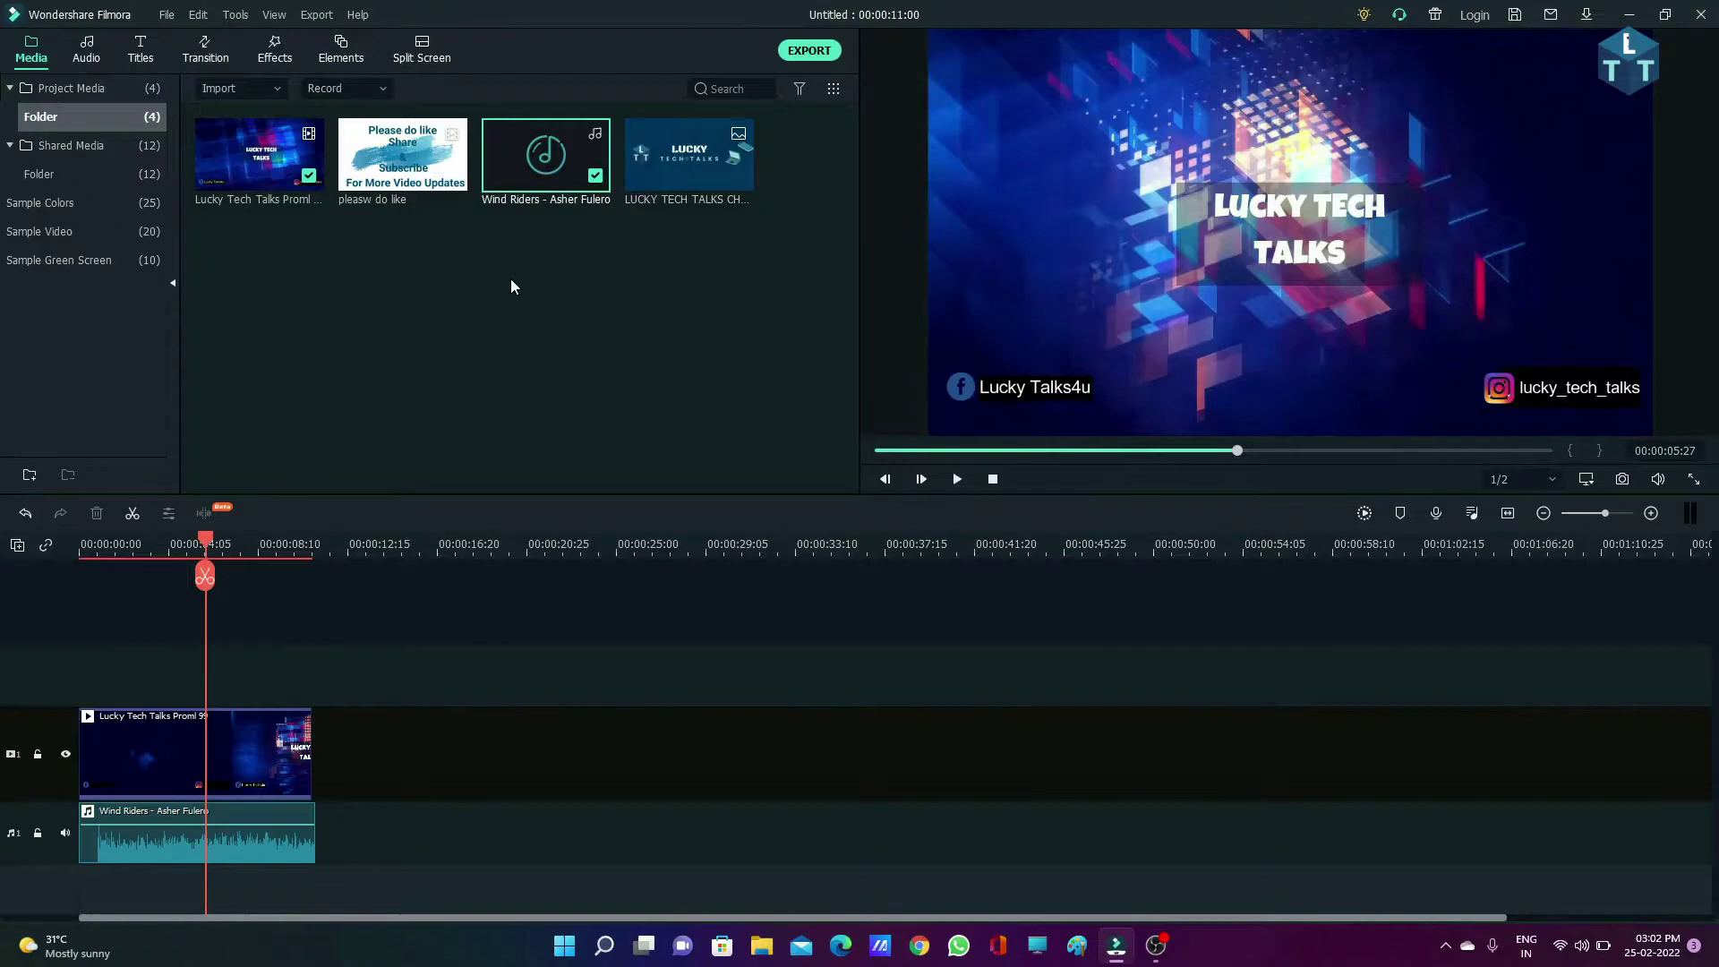
click(738, 176)
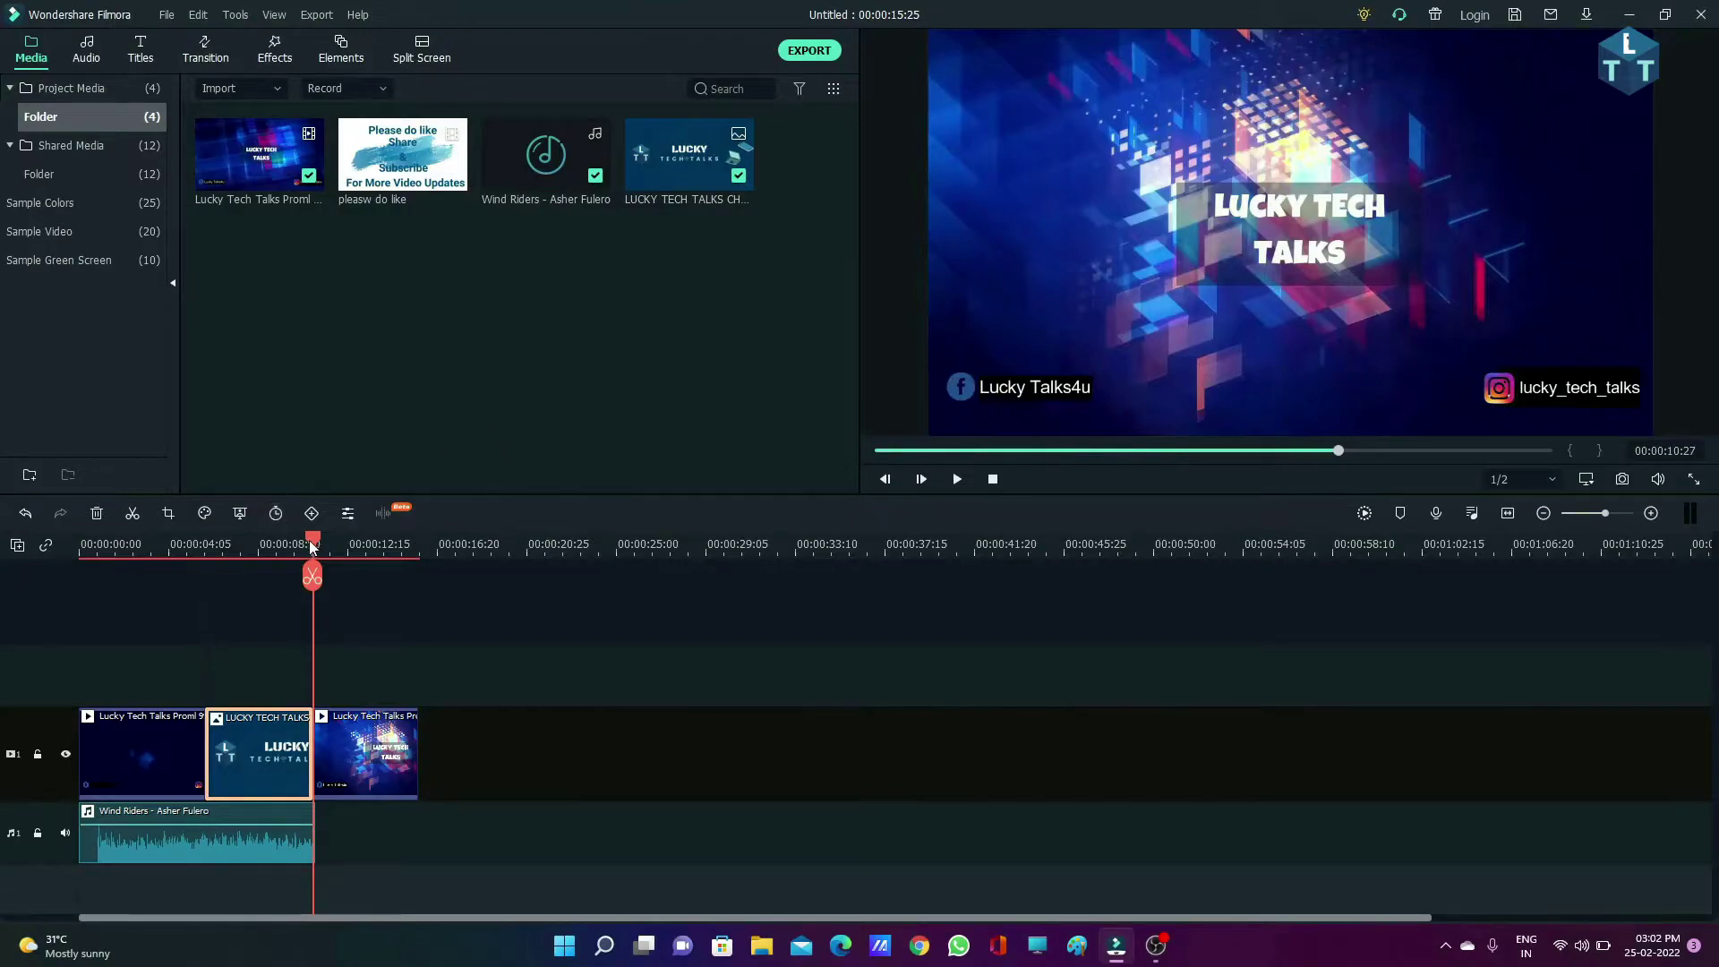
click(413, 572)
drag(385, 566, 417, 591)
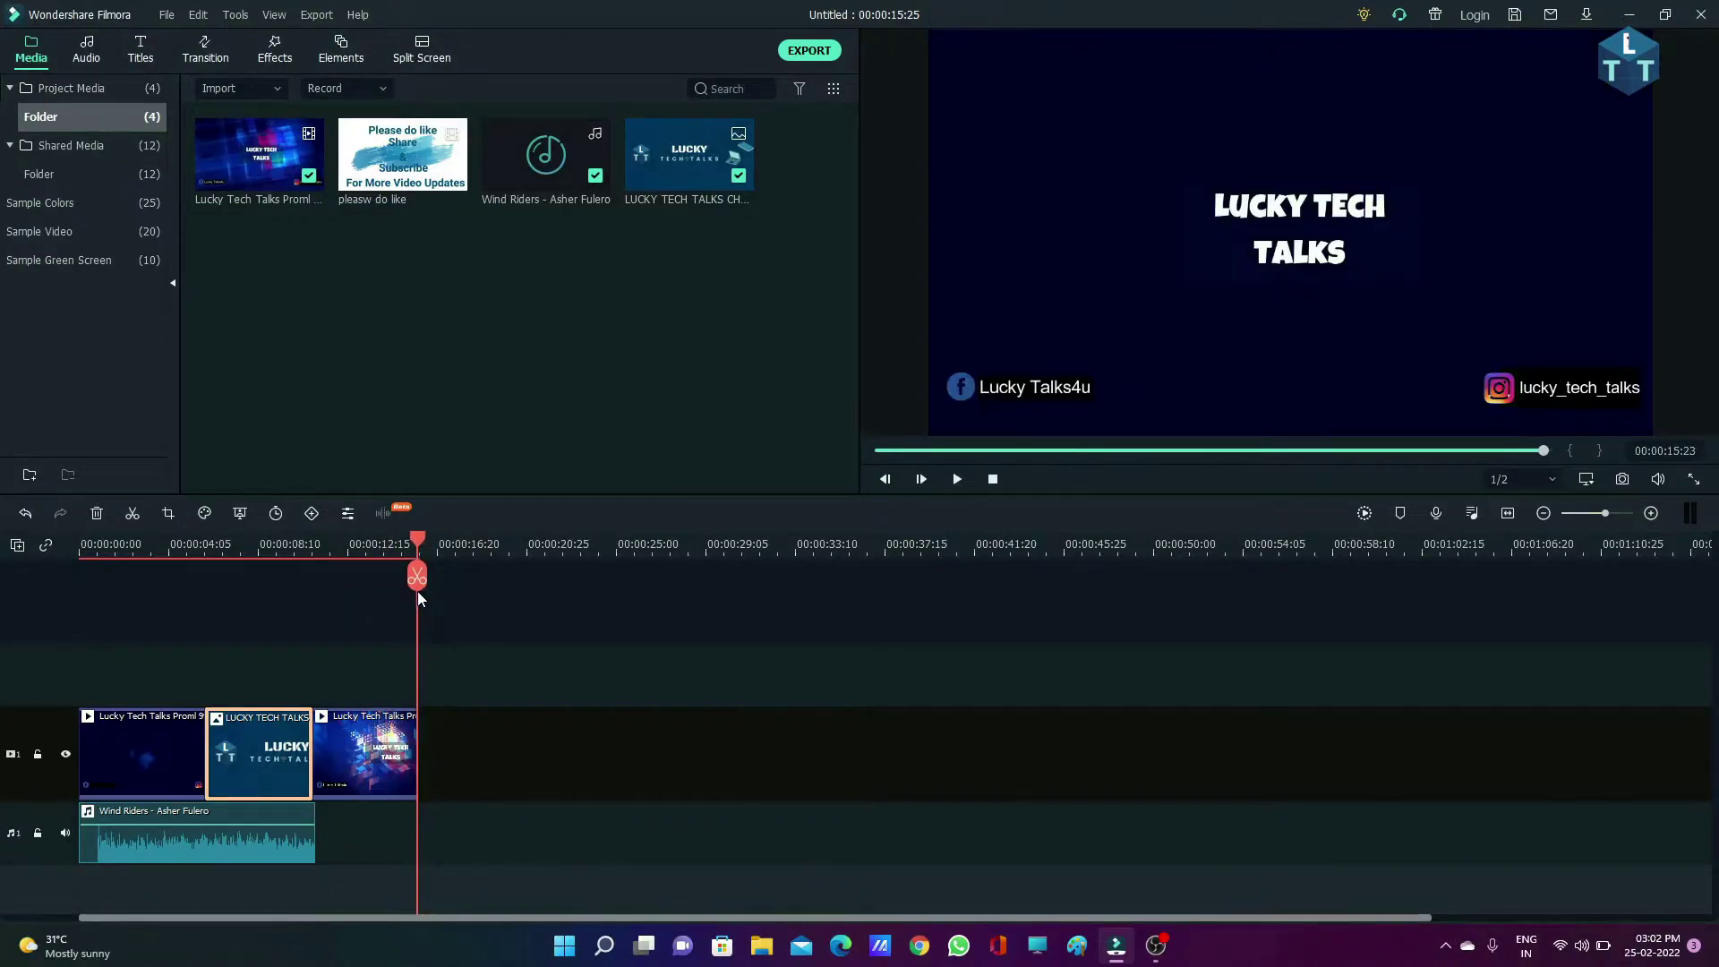
click(739, 177)
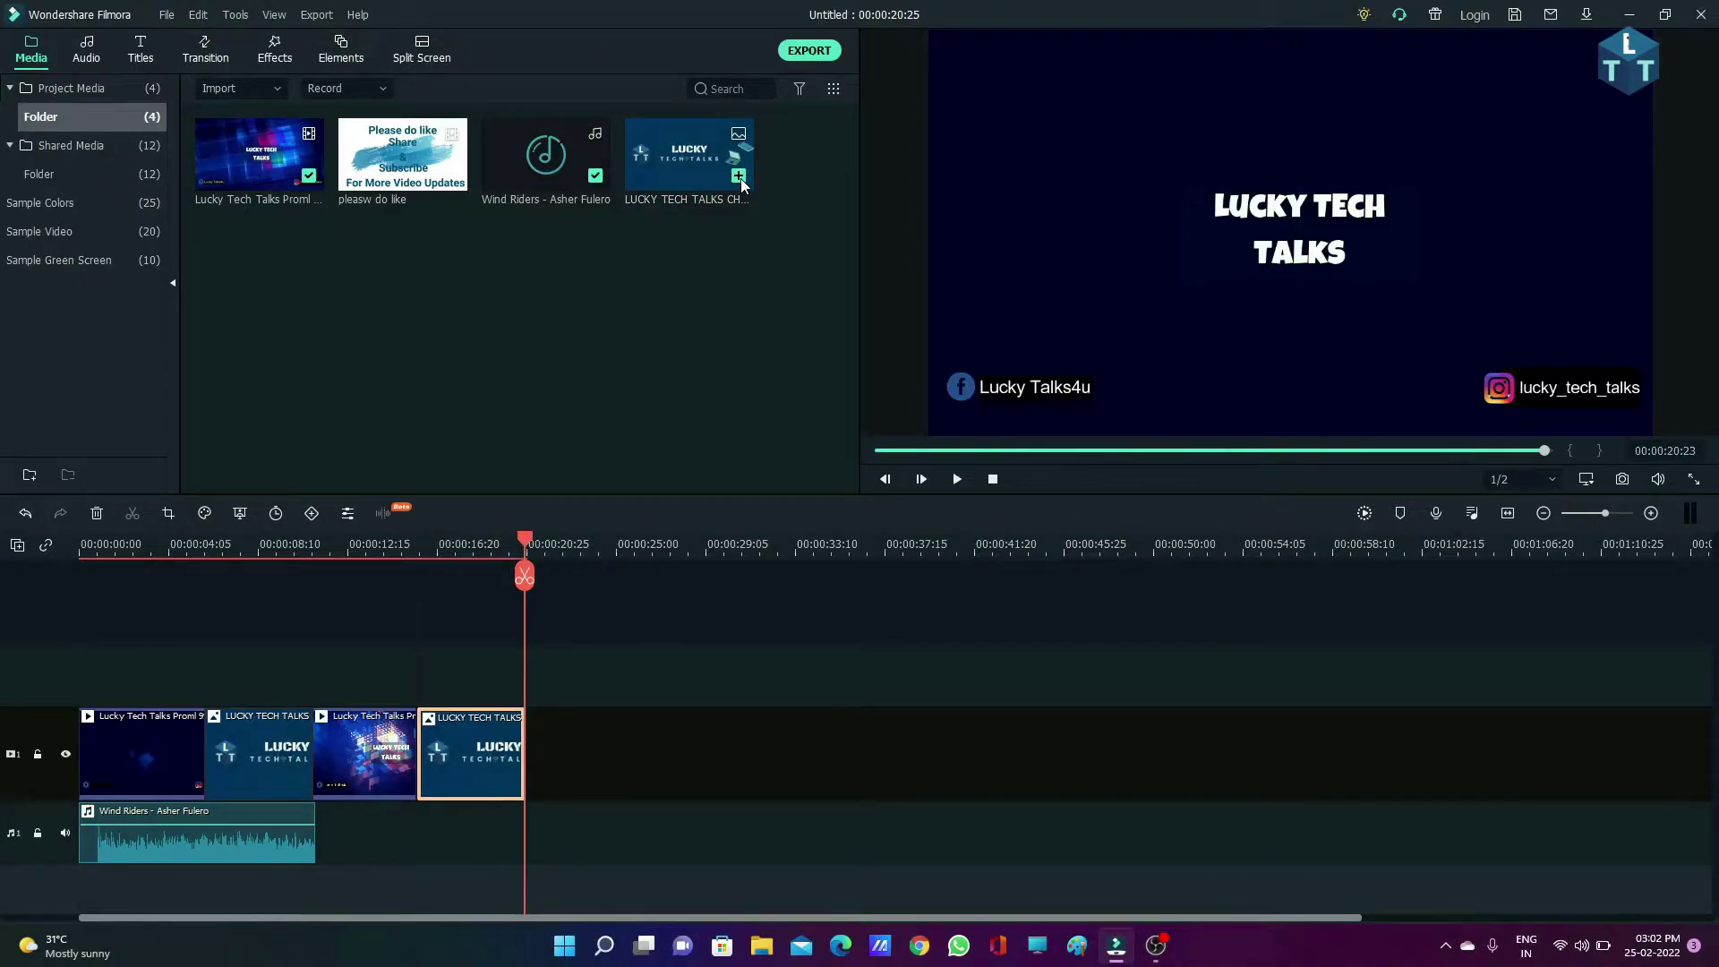
Overlay the channel art image on a second video track above the second promo segment, shrunk to about a third of the frame at its right edge.
drag(658, 184, 315, 635)
drag(525, 547, 346, 557)
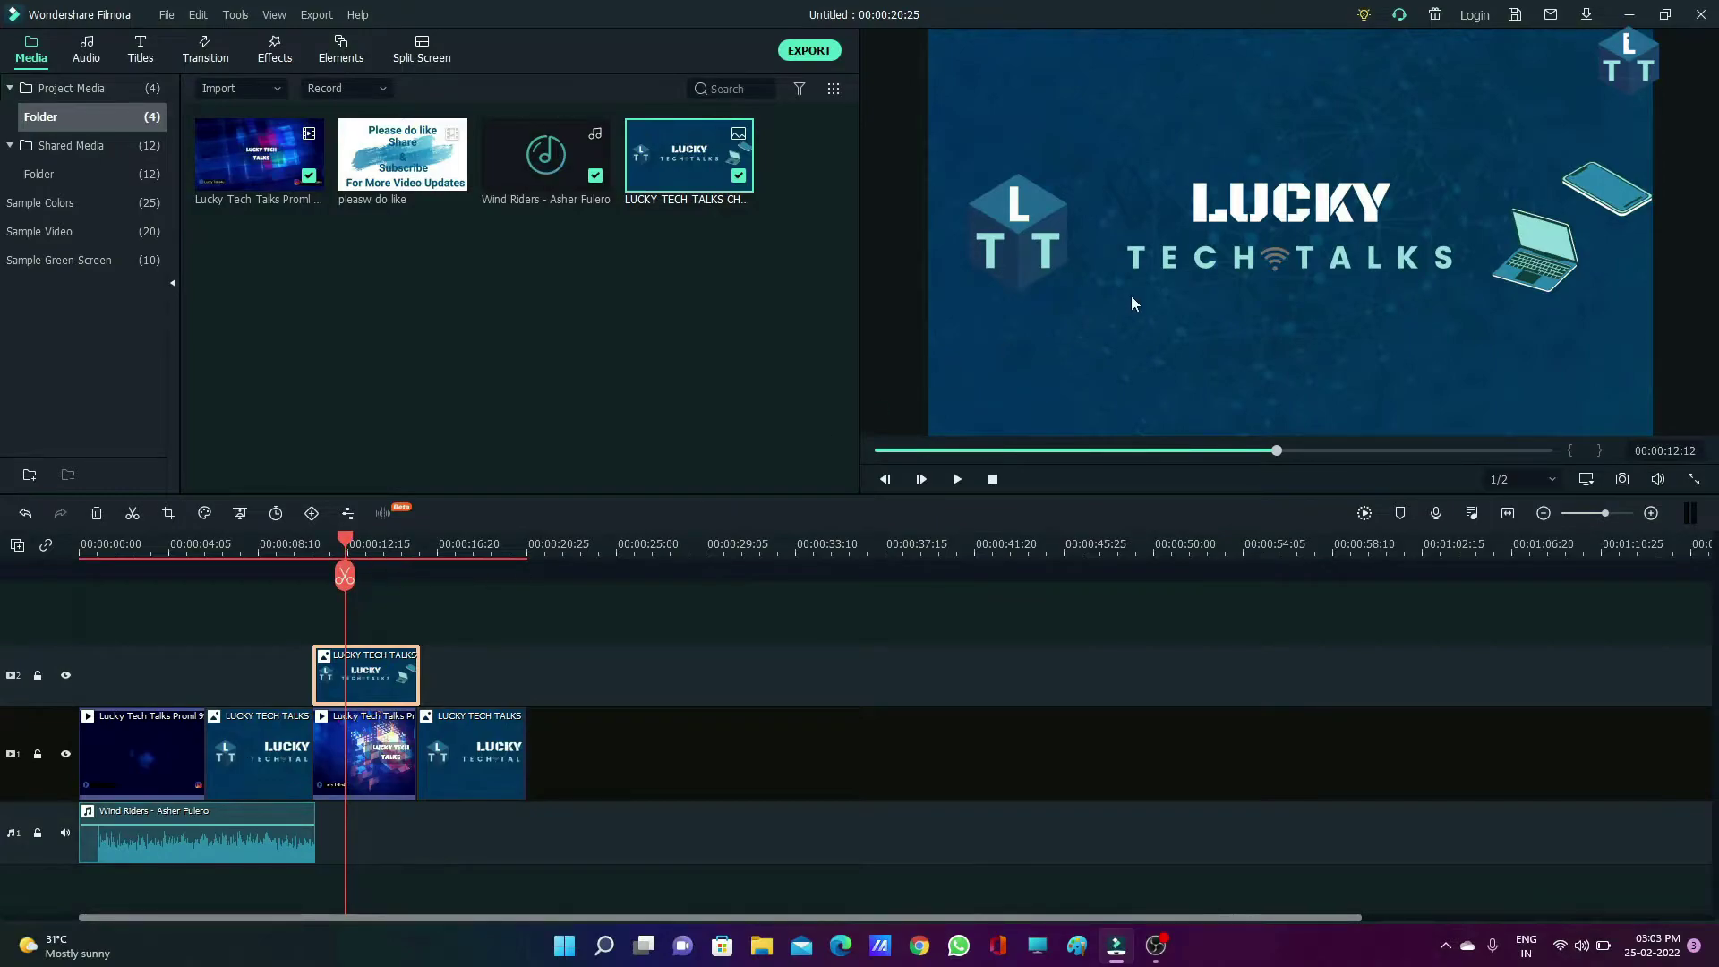
click(1169, 266)
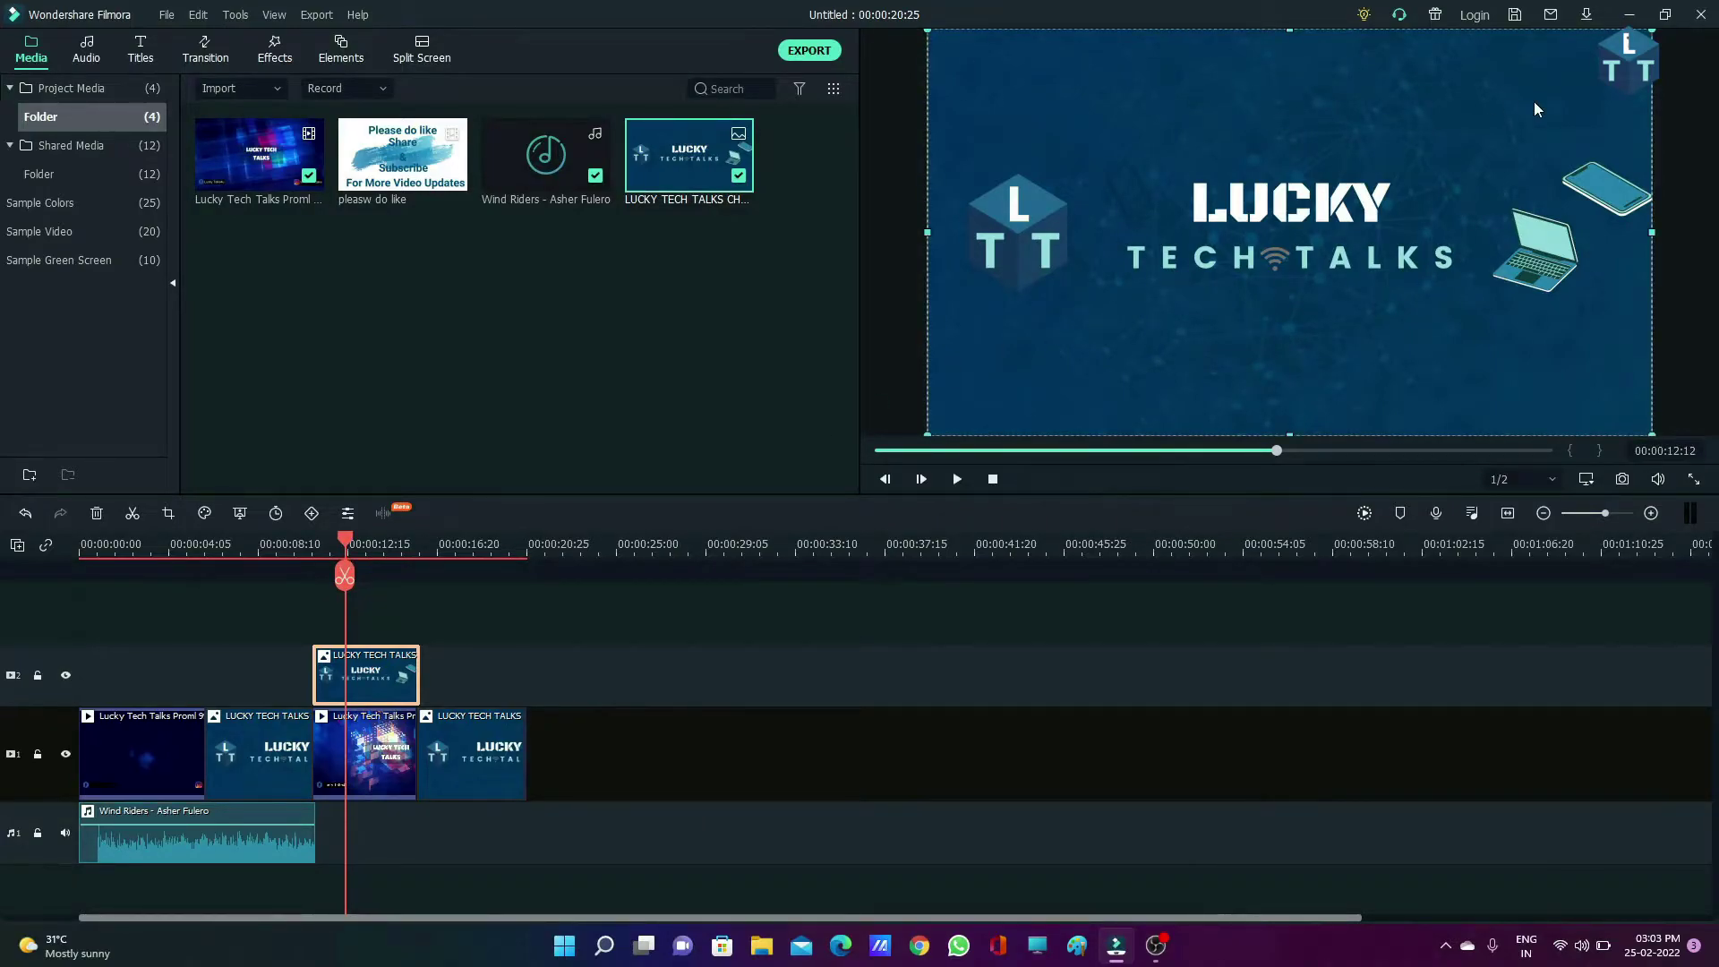
drag(1653, 33, 1172, 298)
drag(1085, 363, 1569, 231)
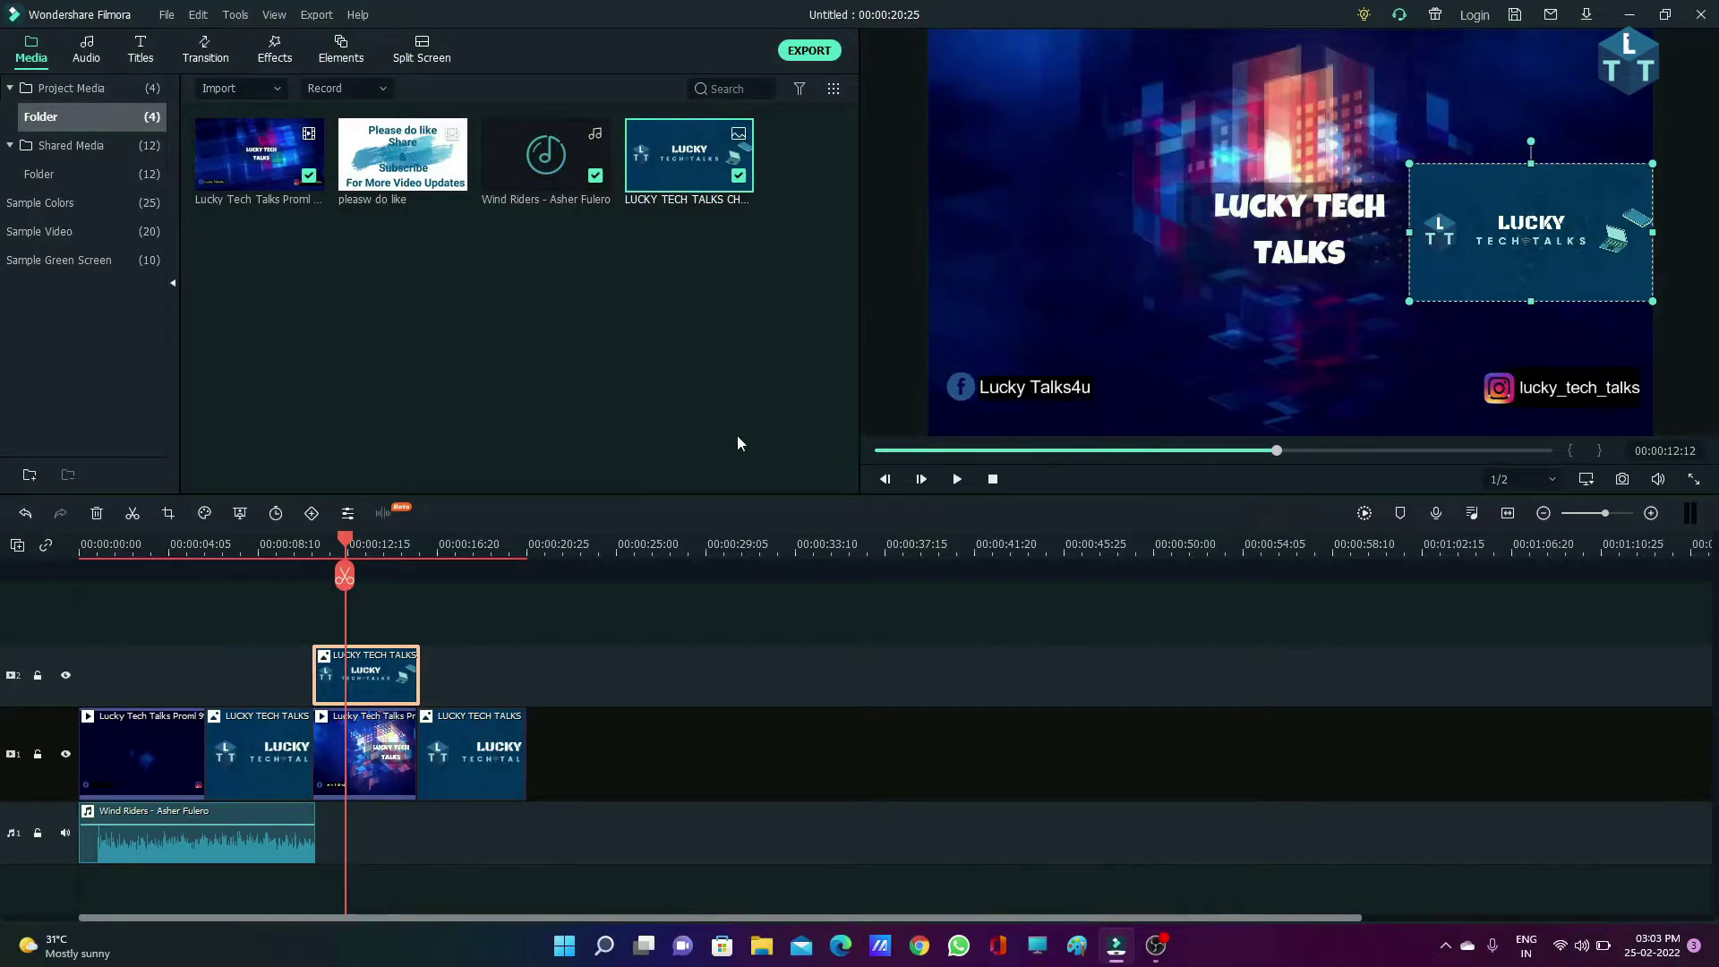
Move the overlay image along the second video track so it straddles the cut between the second promo segment and the final image.
drag(346, 540, 2, 658)
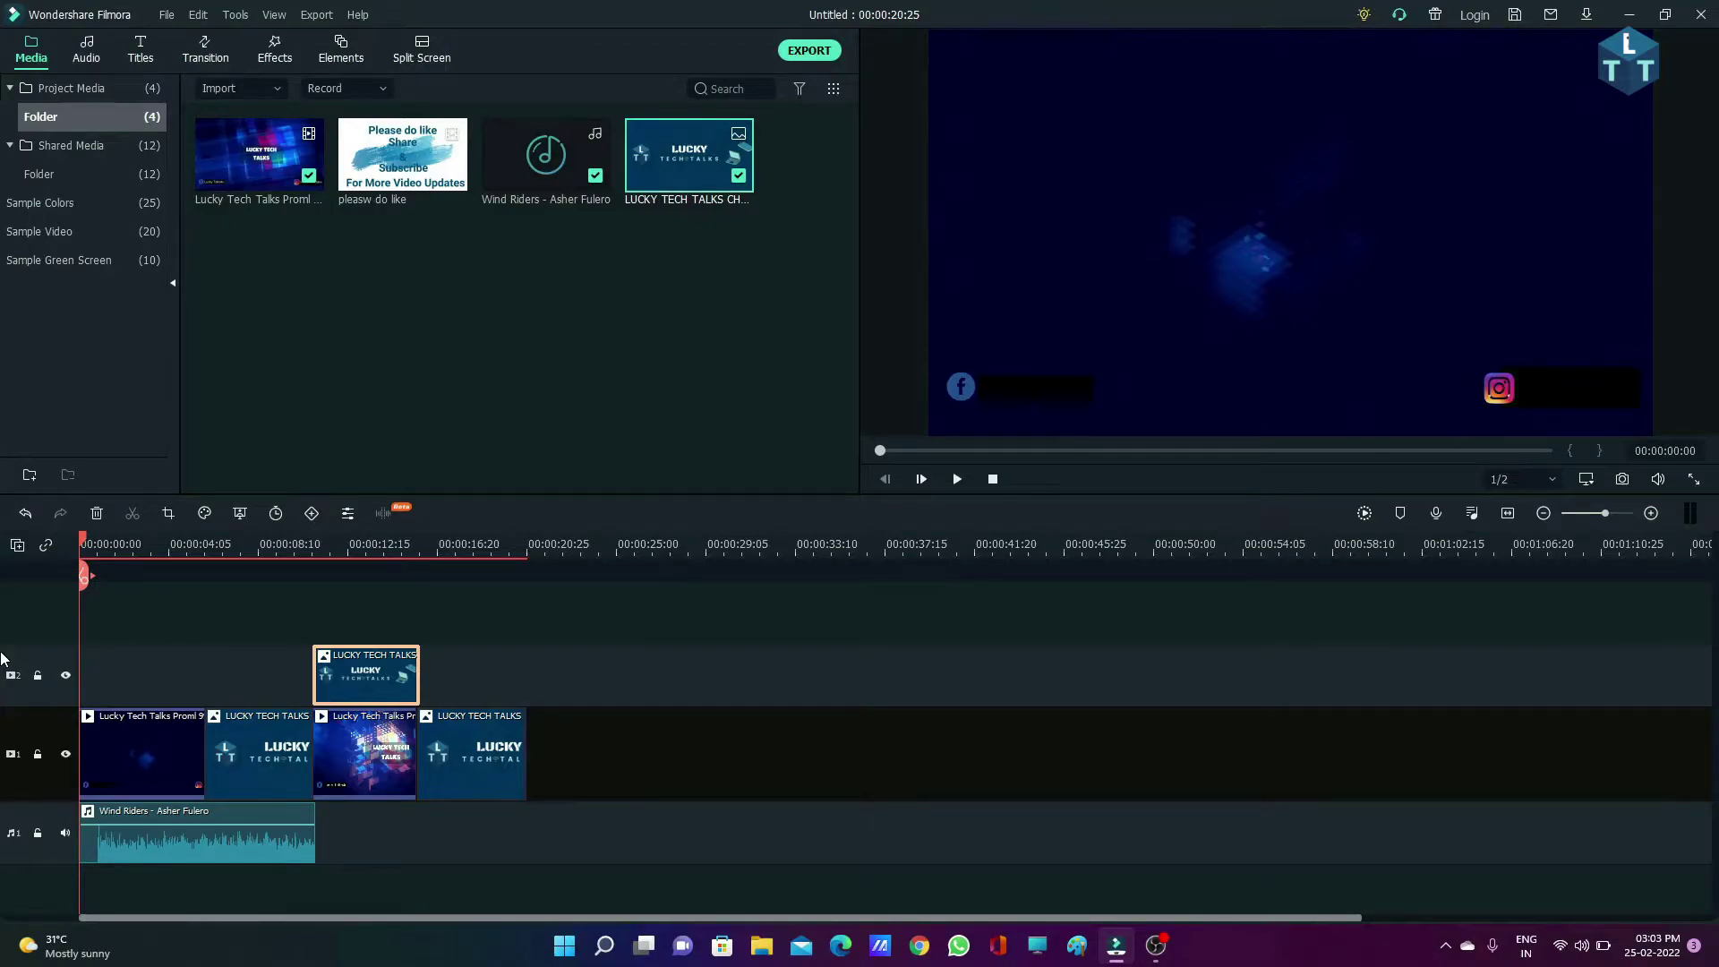
drag(370, 689, 409, 680)
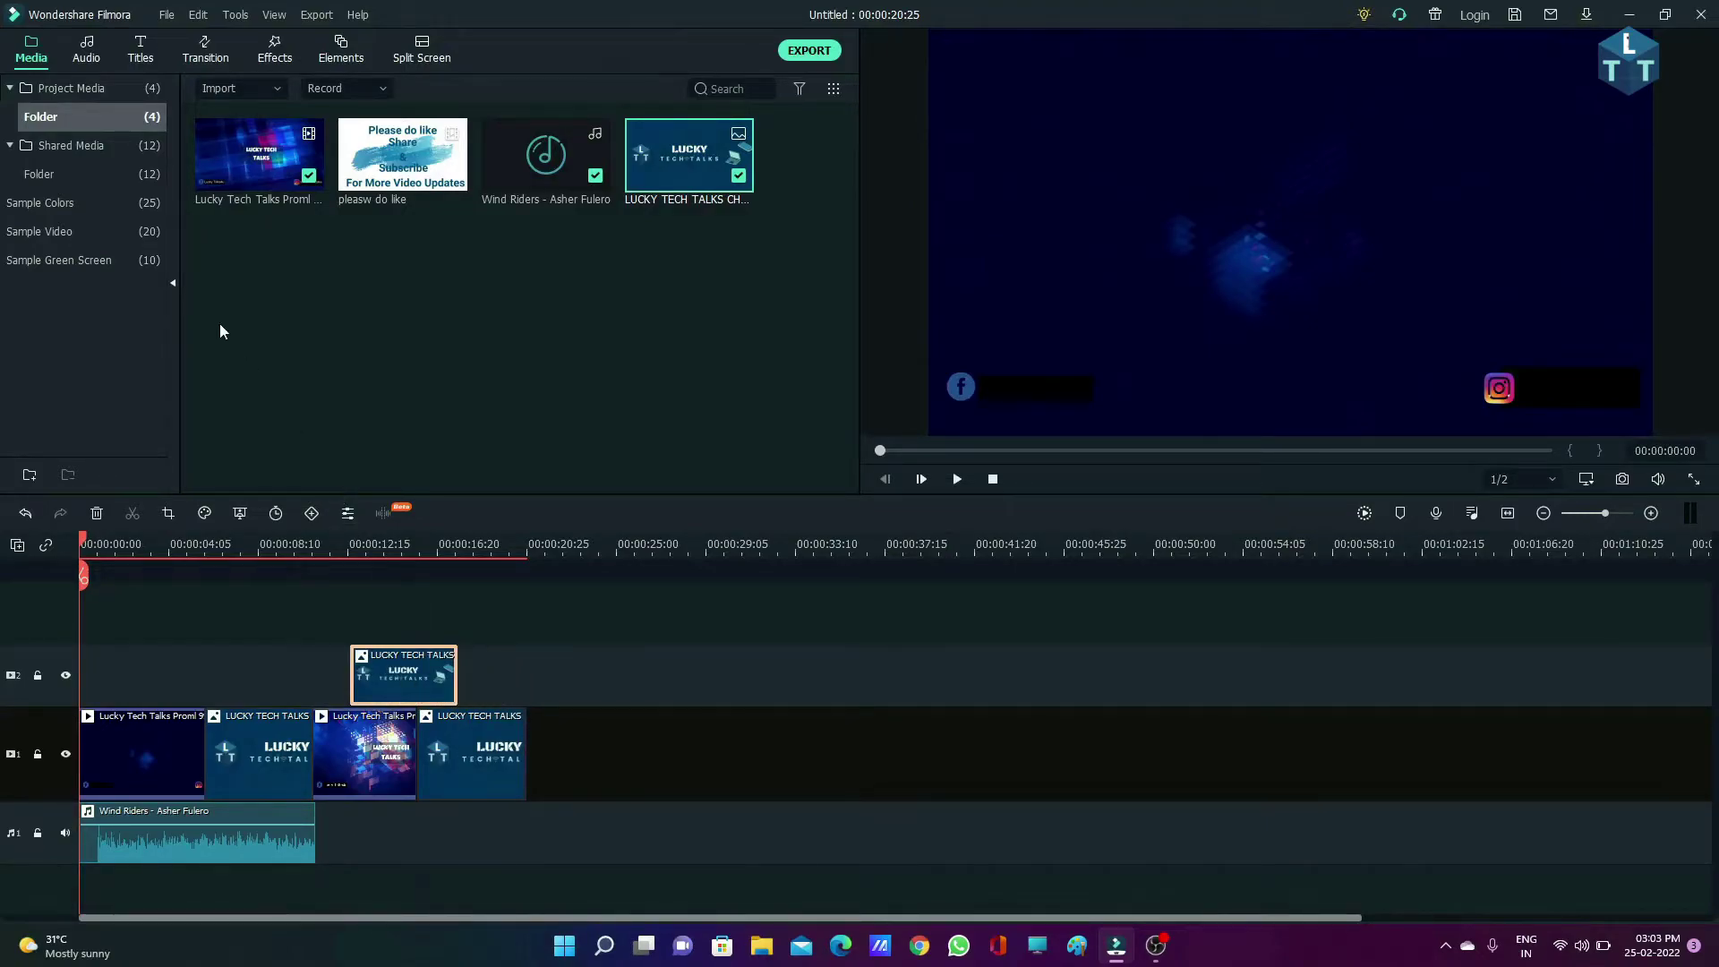
Examine the included title templates and their categories.
click(92, 60)
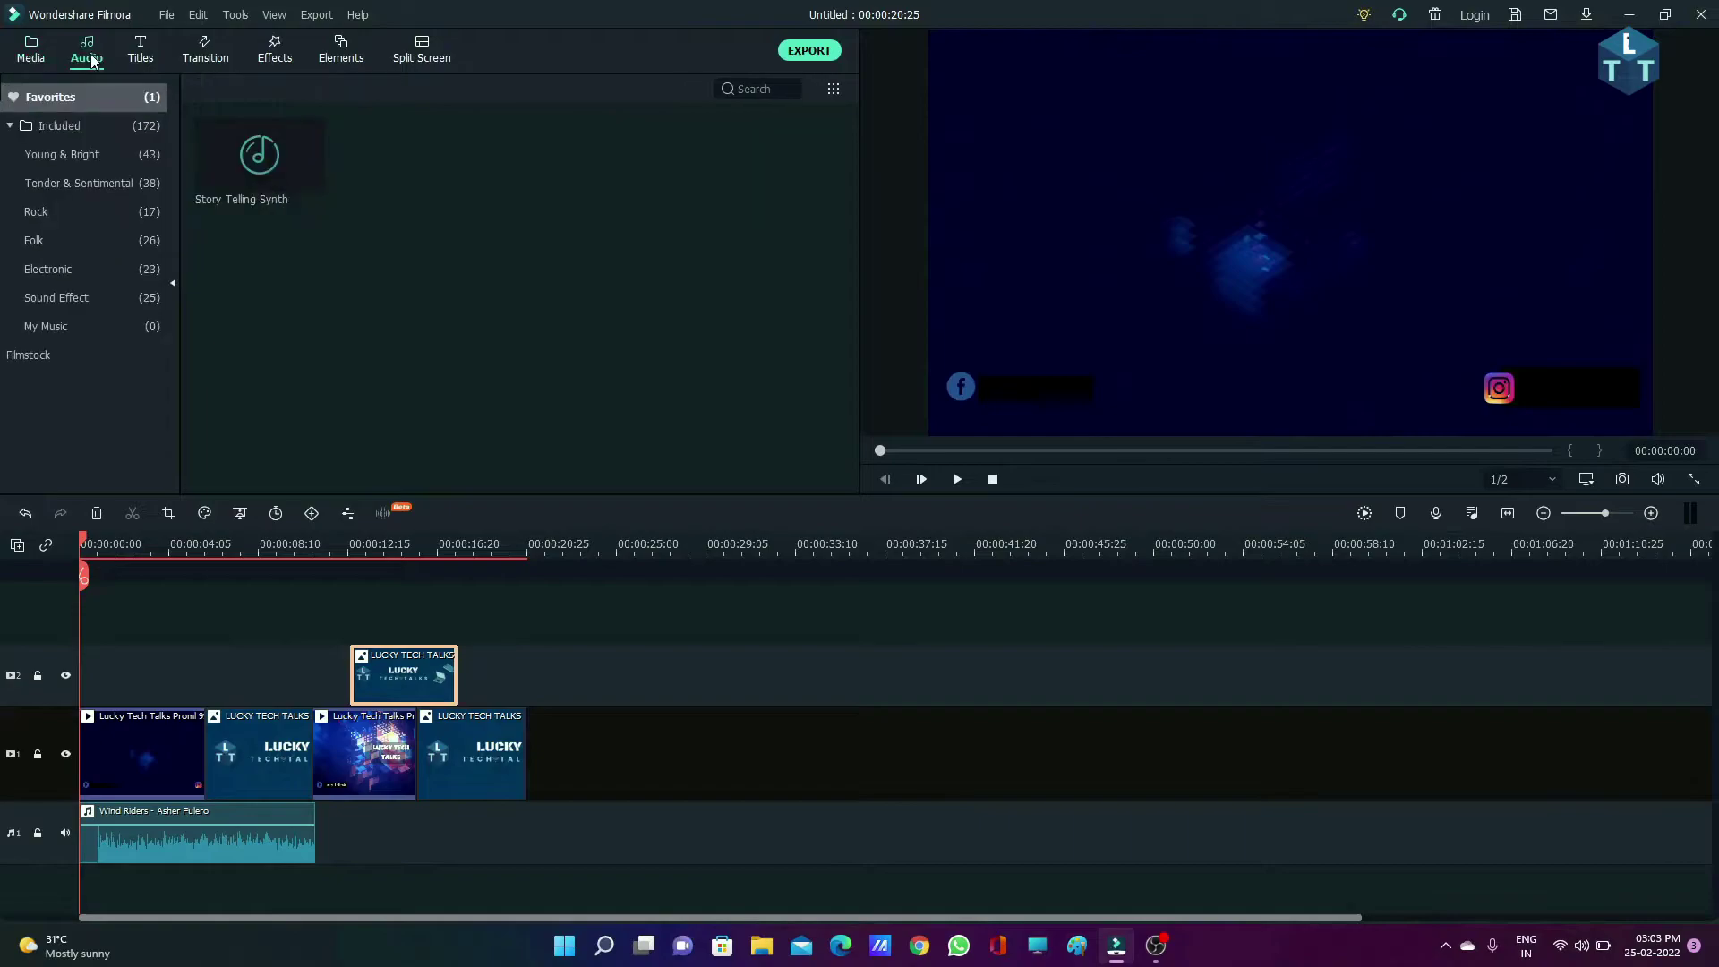
click(143, 58)
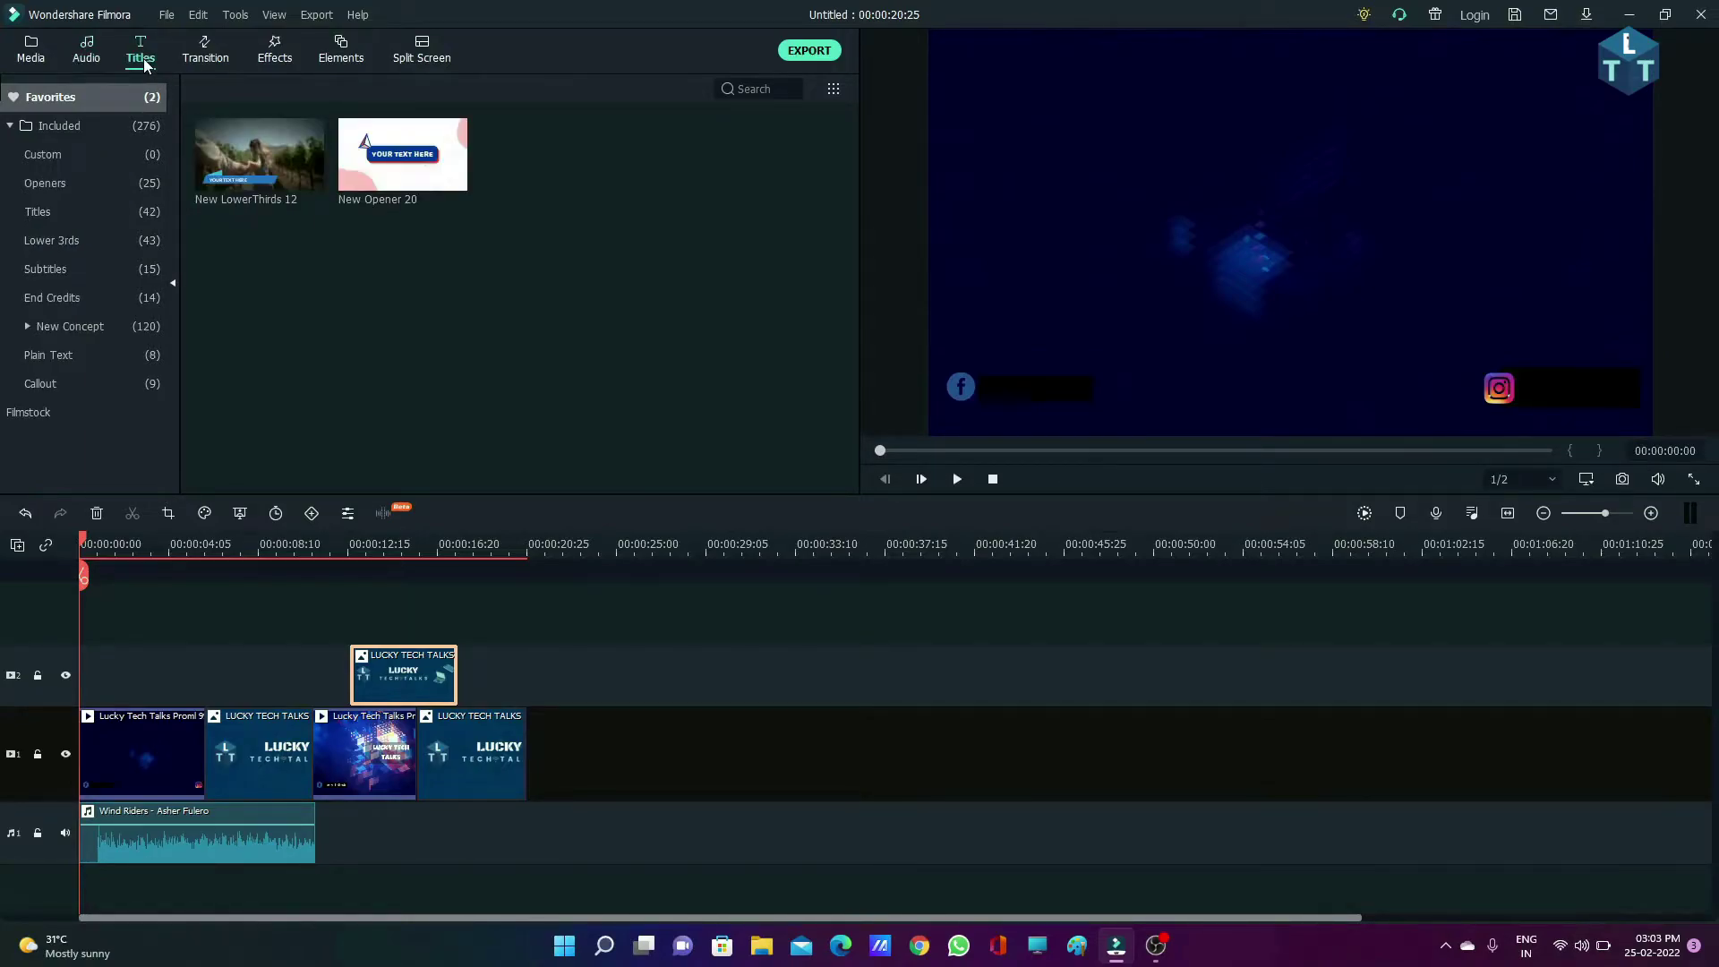
click(43, 126)
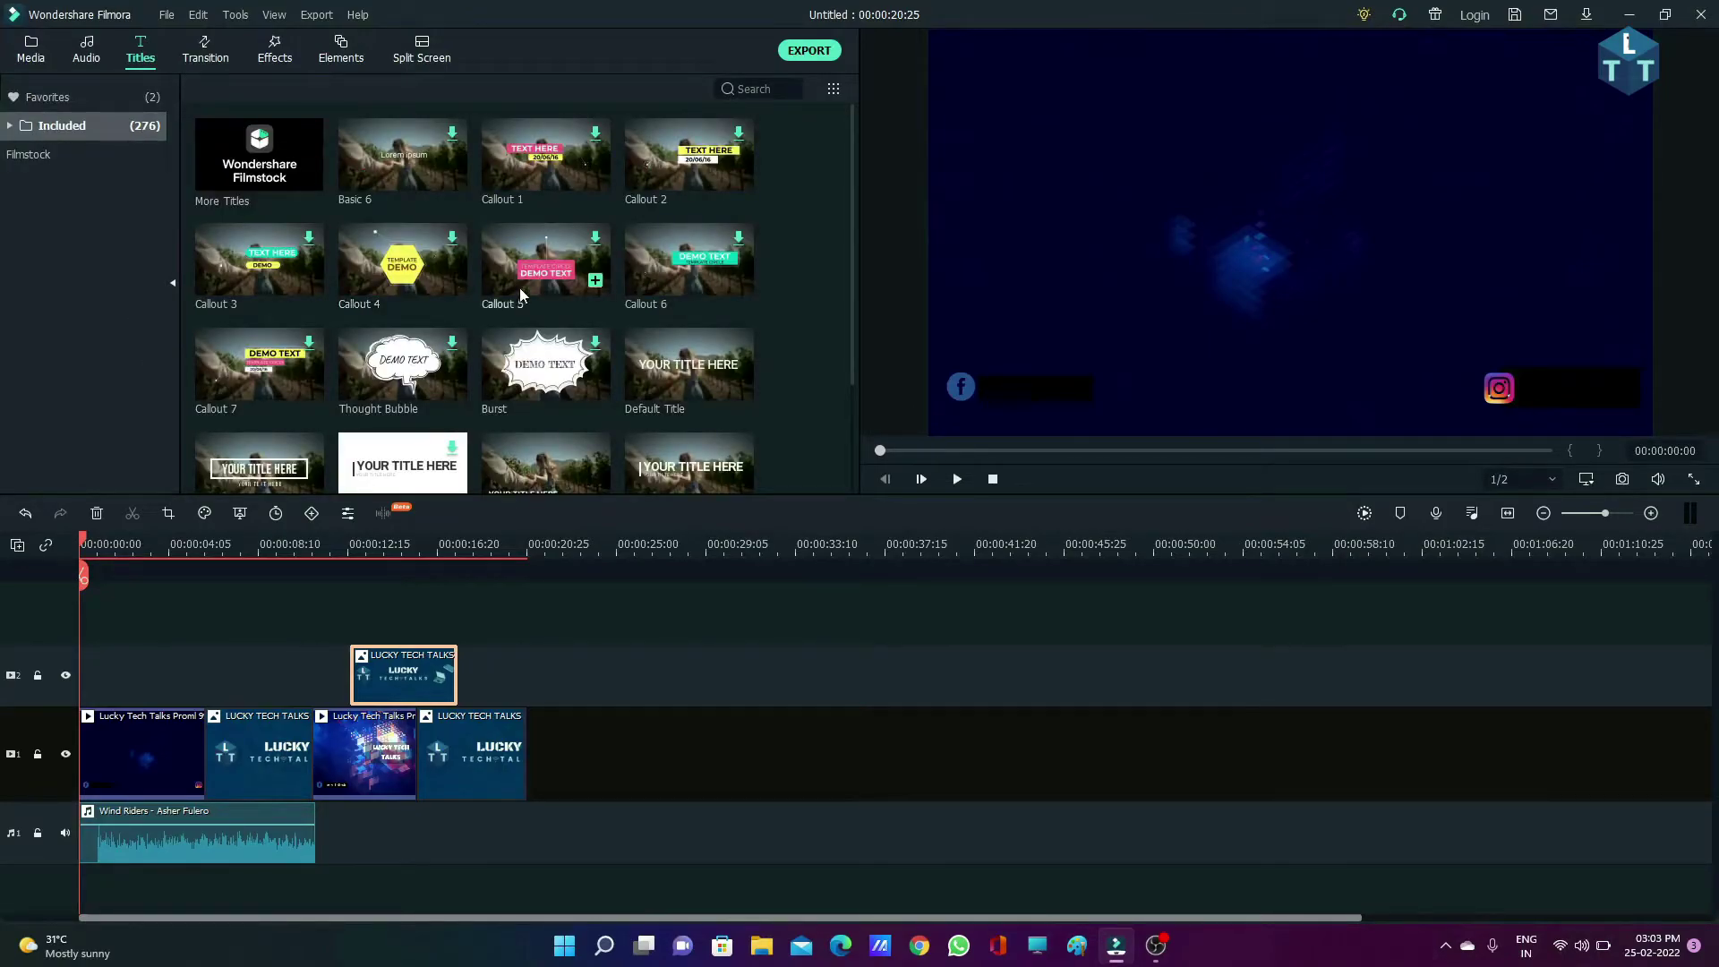
scroll(577, 317, down, 5)
scroll(577, 317, up, 3)
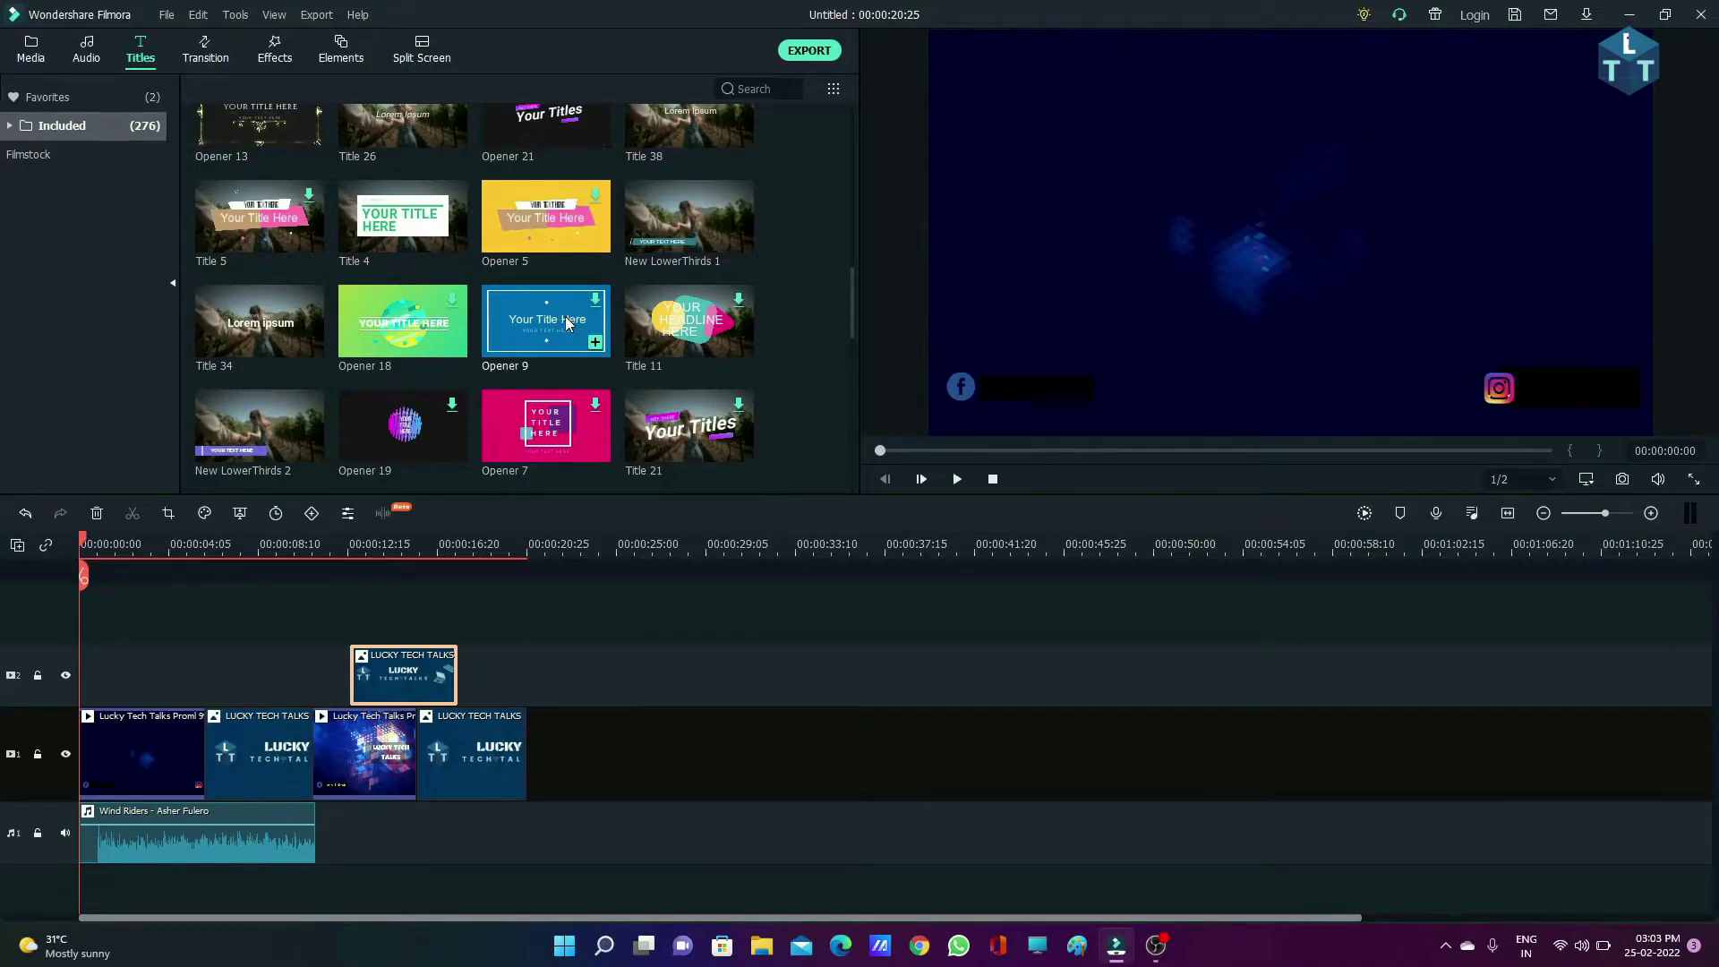
scroll(540, 264, down, 5)
scroll(540, 264, down, 10)
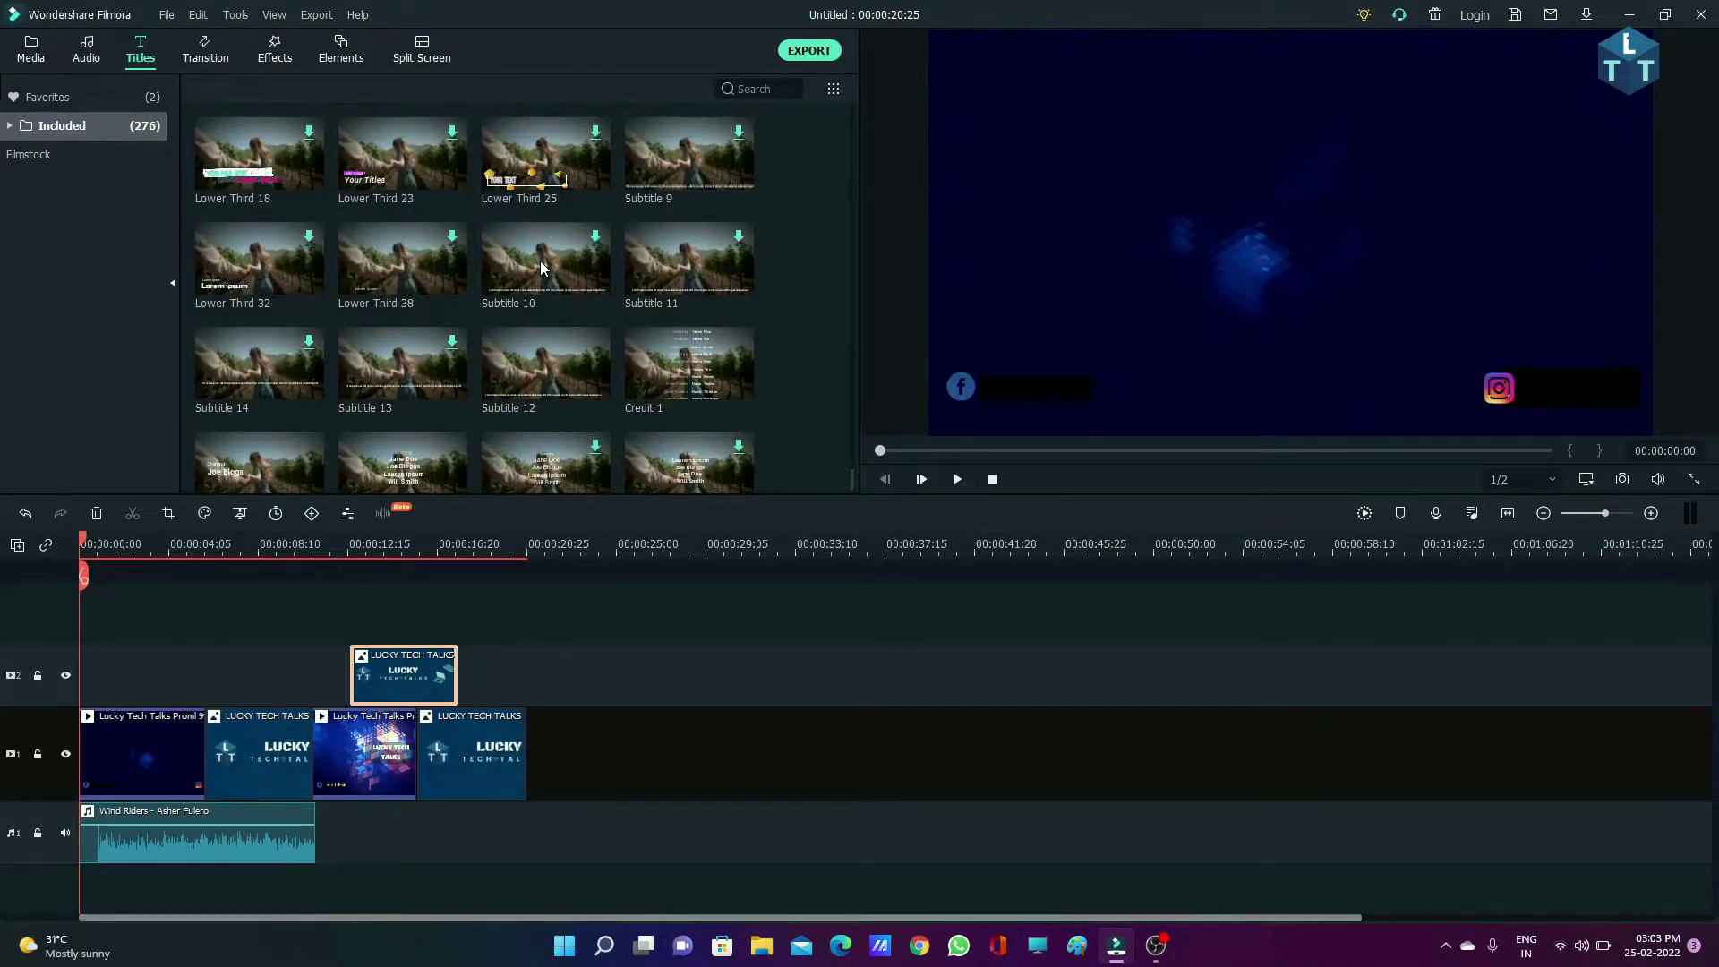
scroll(541, 266, down, 5)
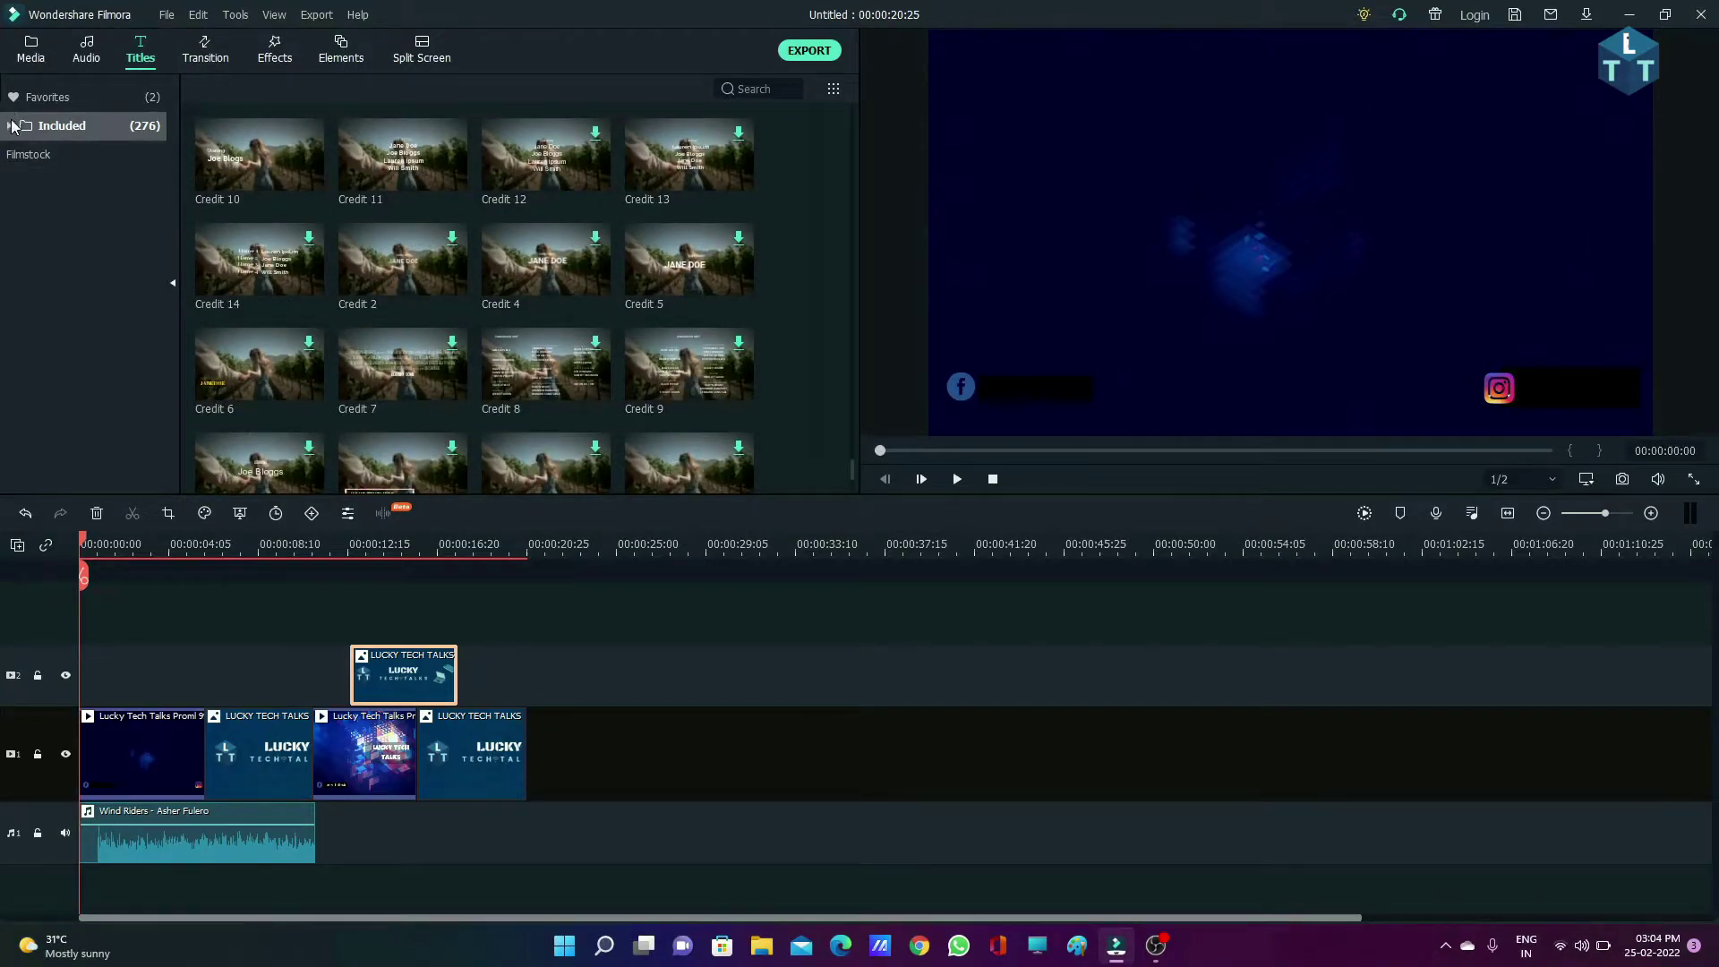
click(12, 126)
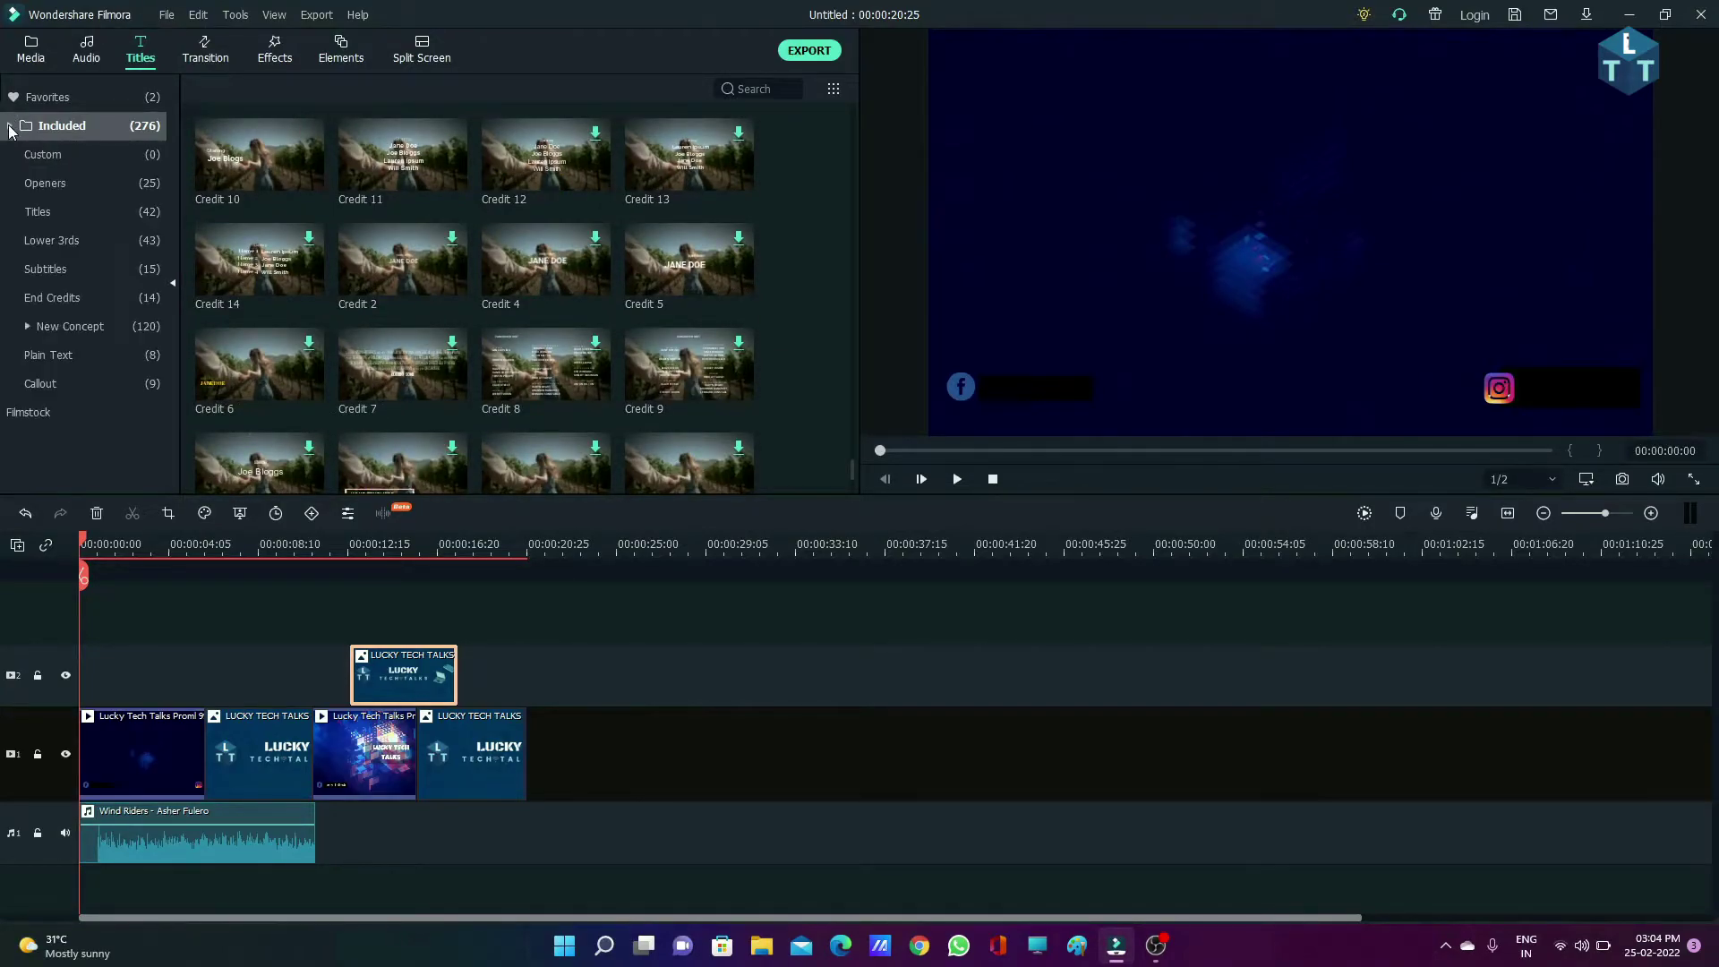
click(43, 158)
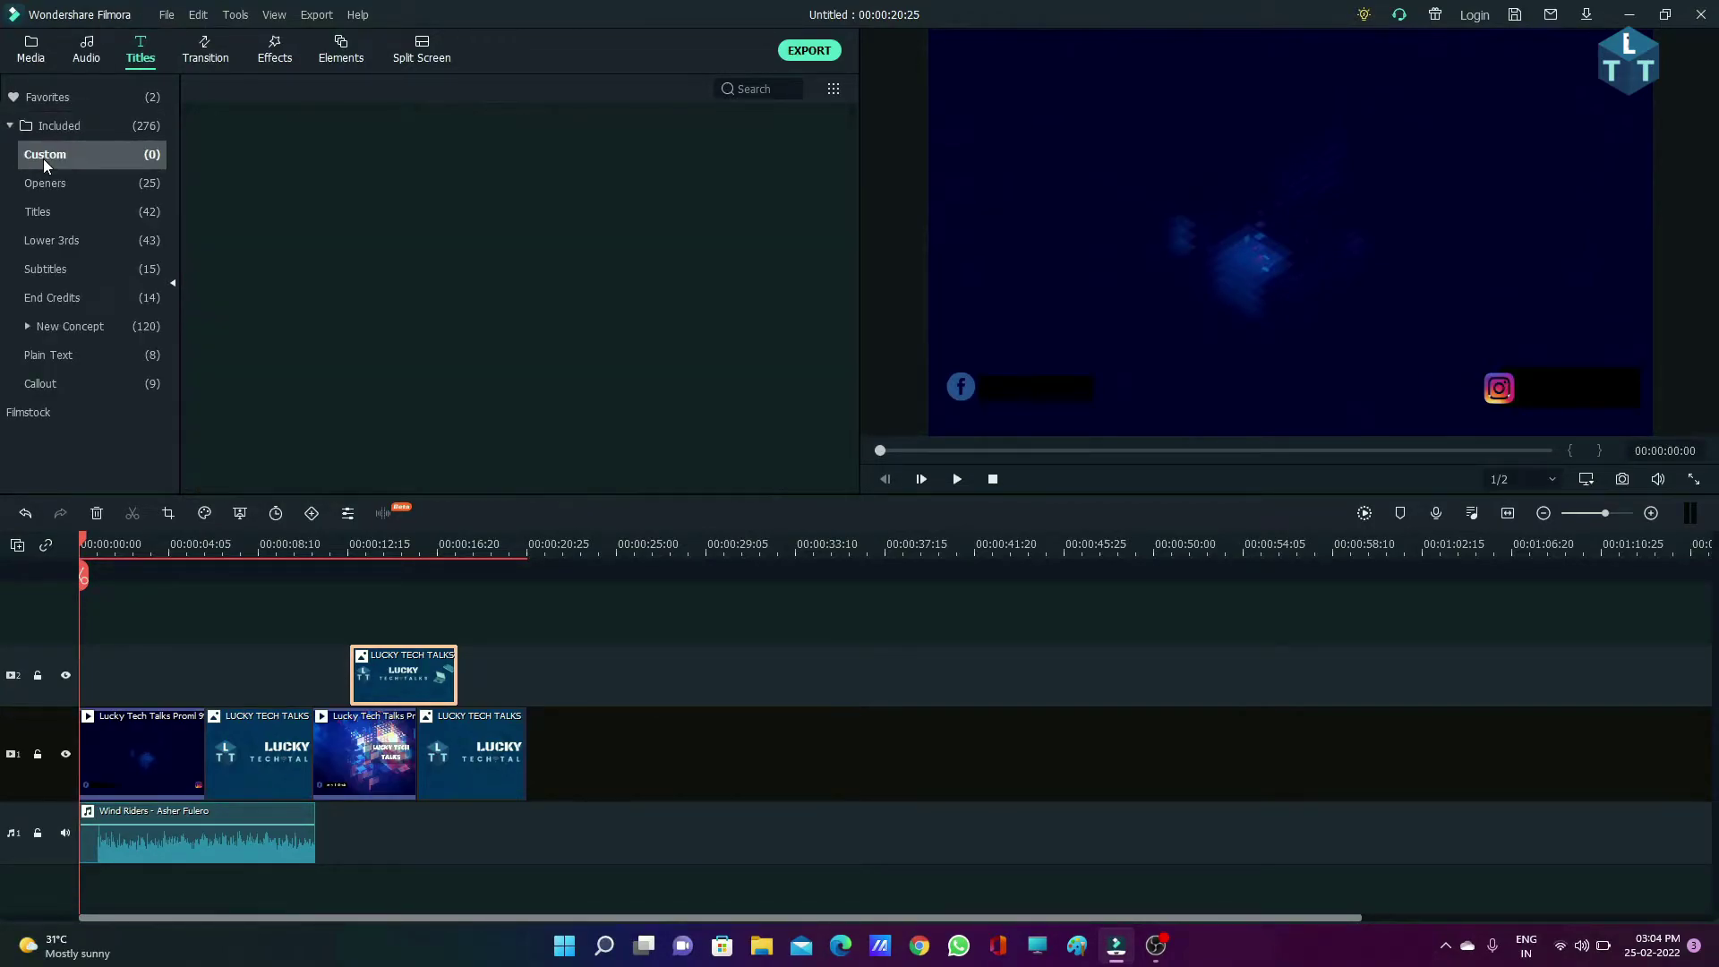
Add the Opener 3 title and move it to the end of the first video track, after the final image.
click(83, 183)
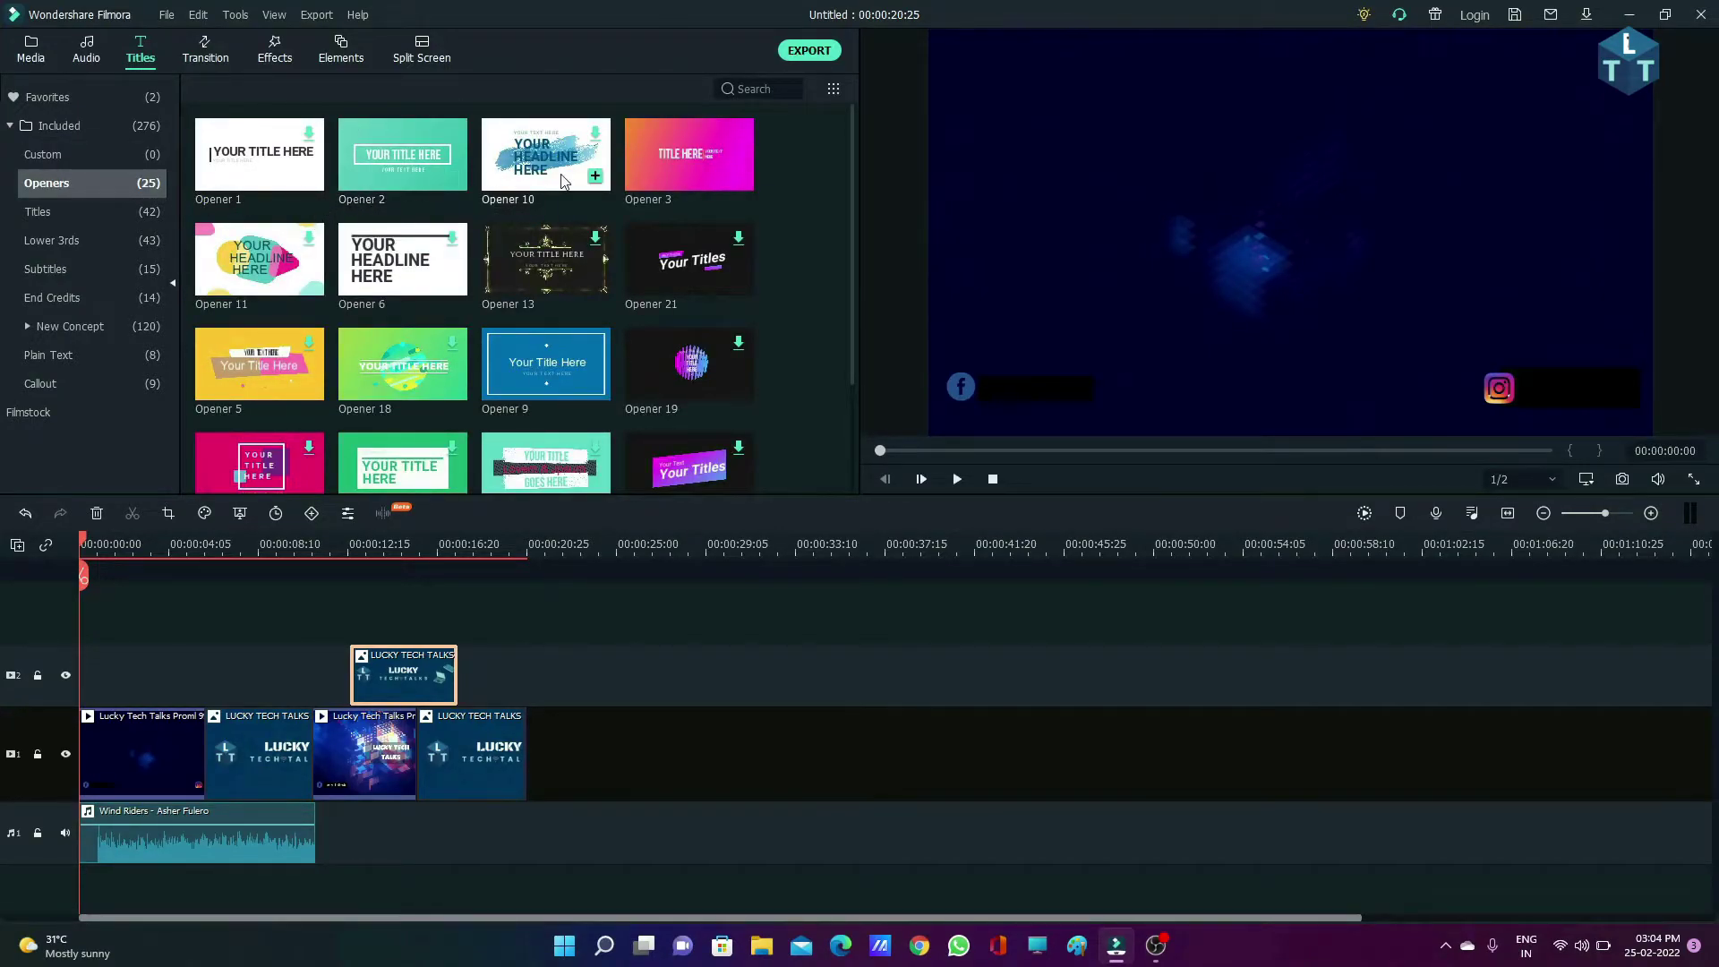
click(671, 152)
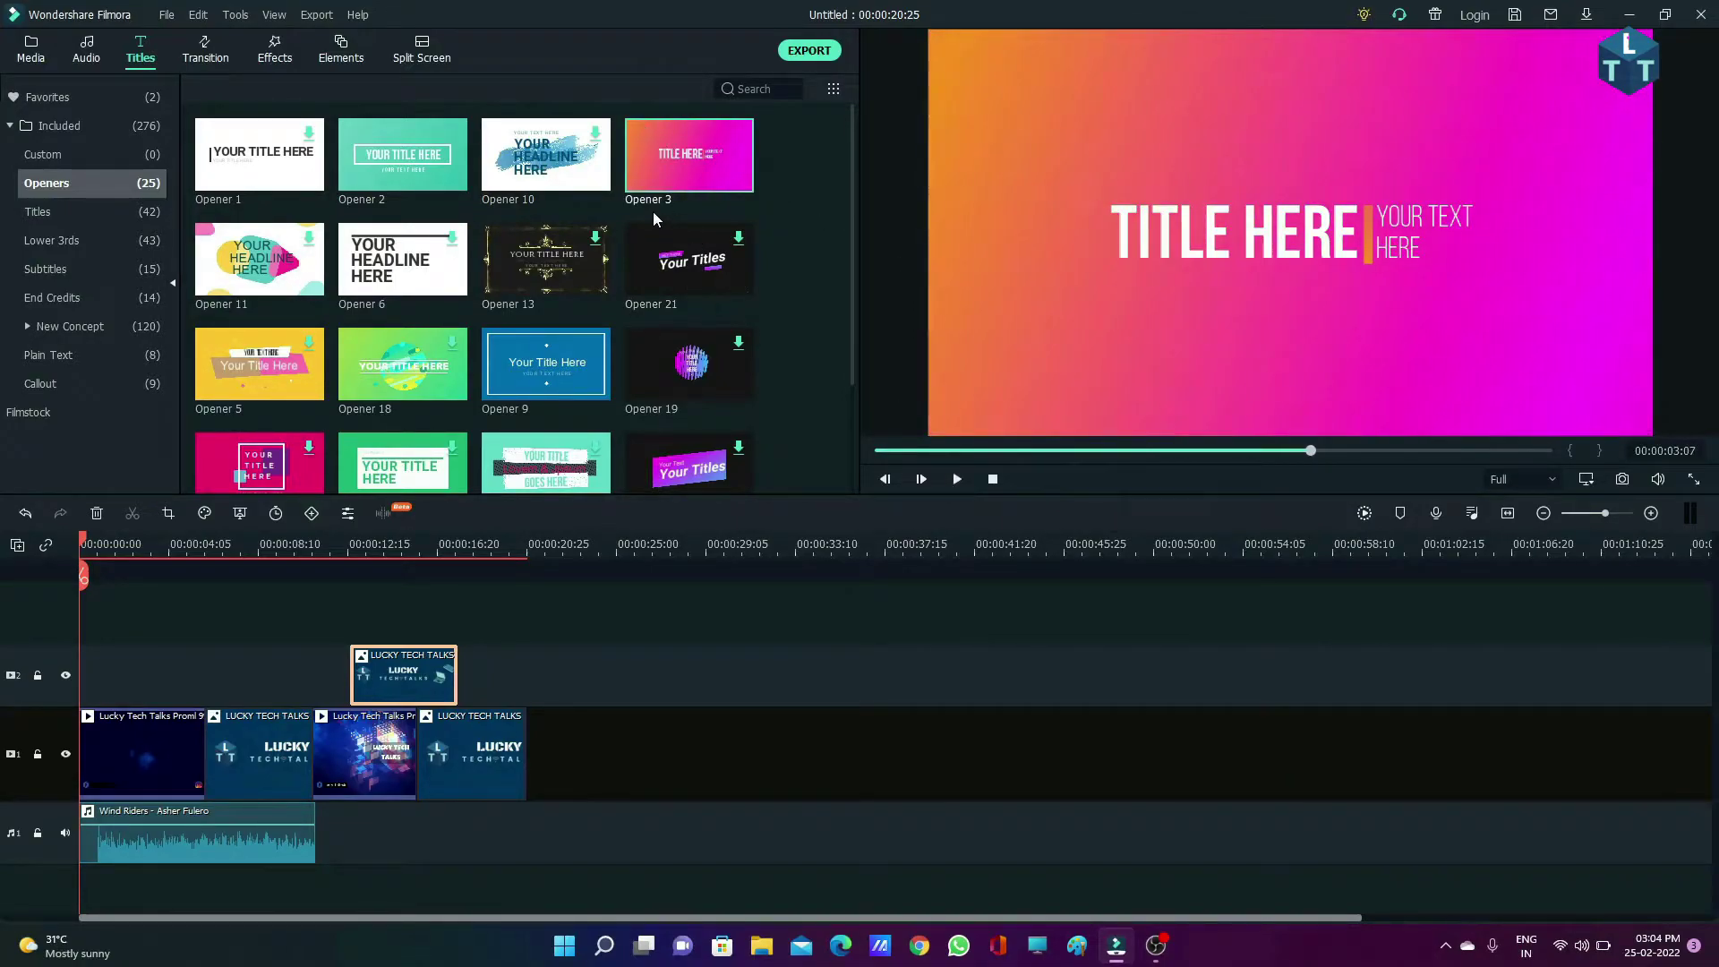
click(738, 188)
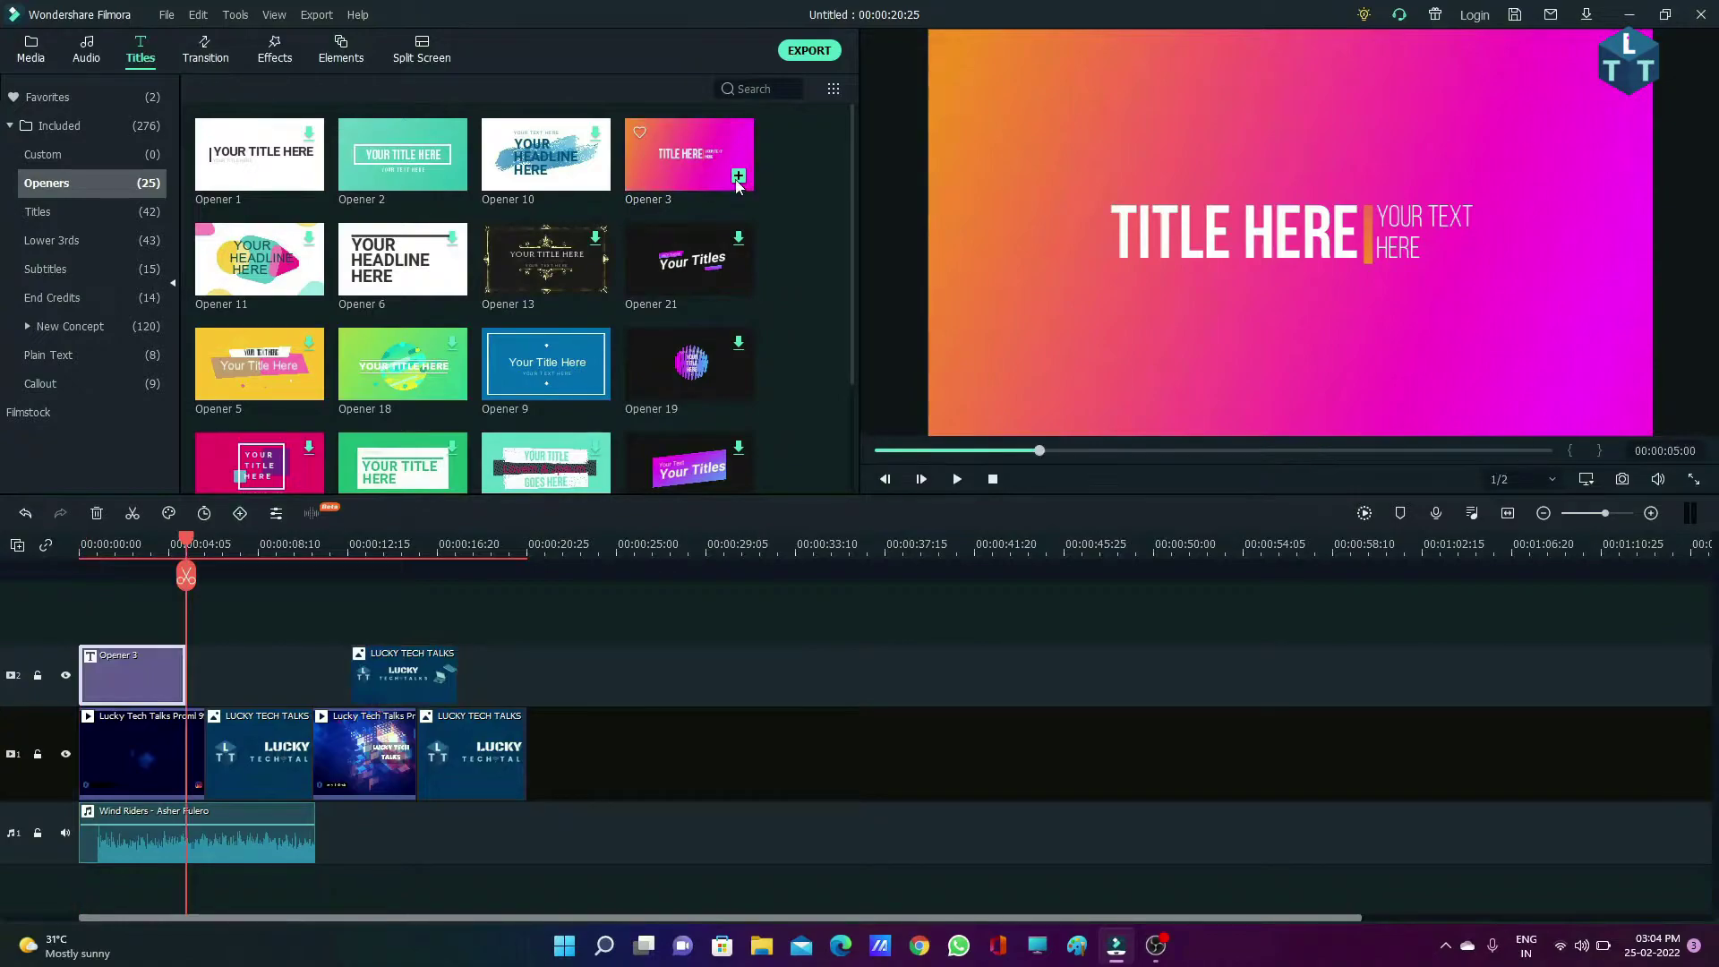
drag(132, 665, 573, 722)
Add another Opener 3 at the end of the first video track and one at the start of the second video track.
drag(591, 546, 634, 546)
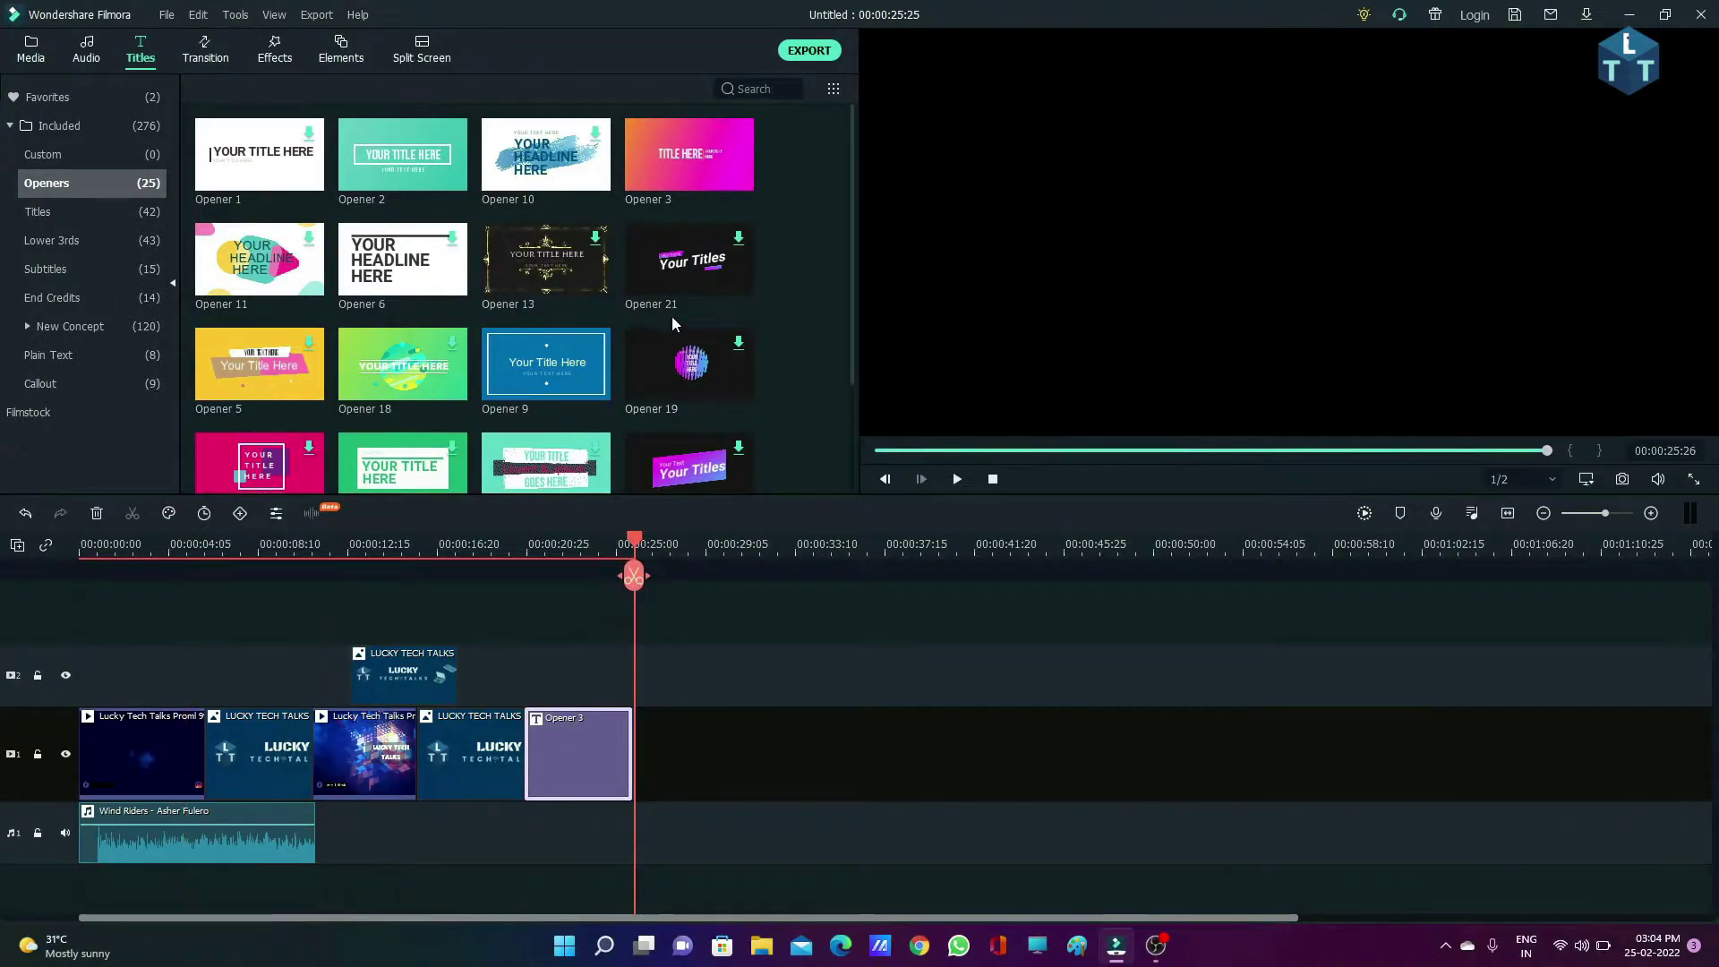
mouse_move(742, 175)
click(740, 175)
drag(762, 552, 81, 548)
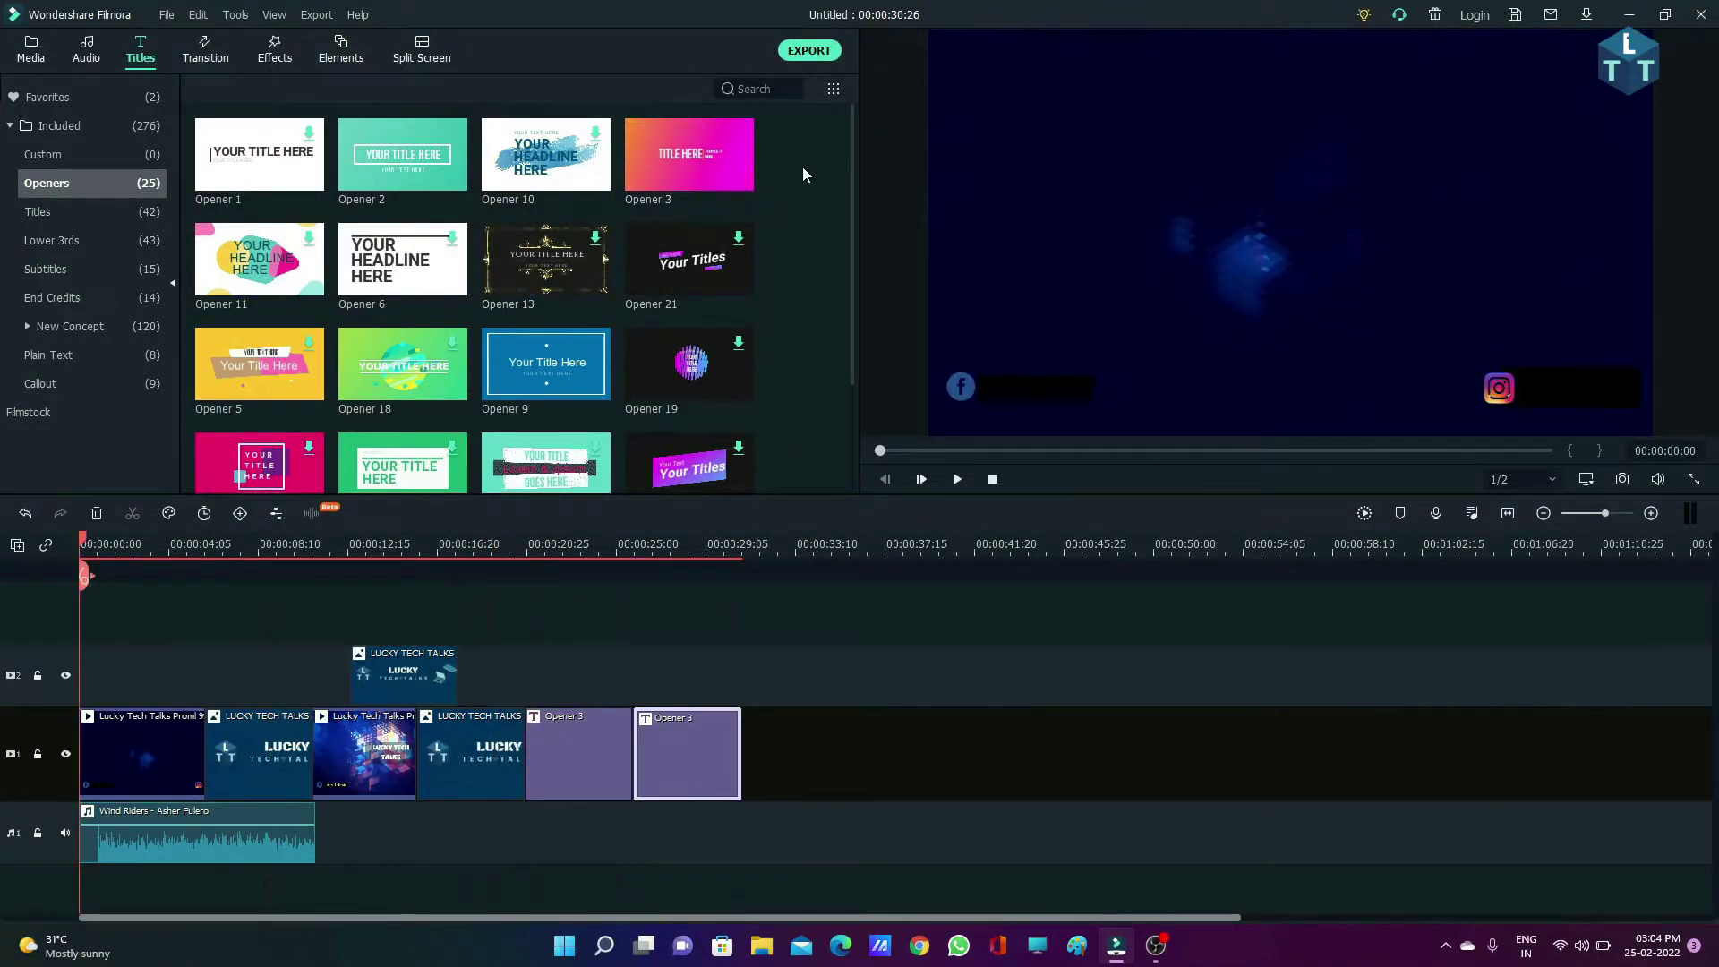
click(738, 178)
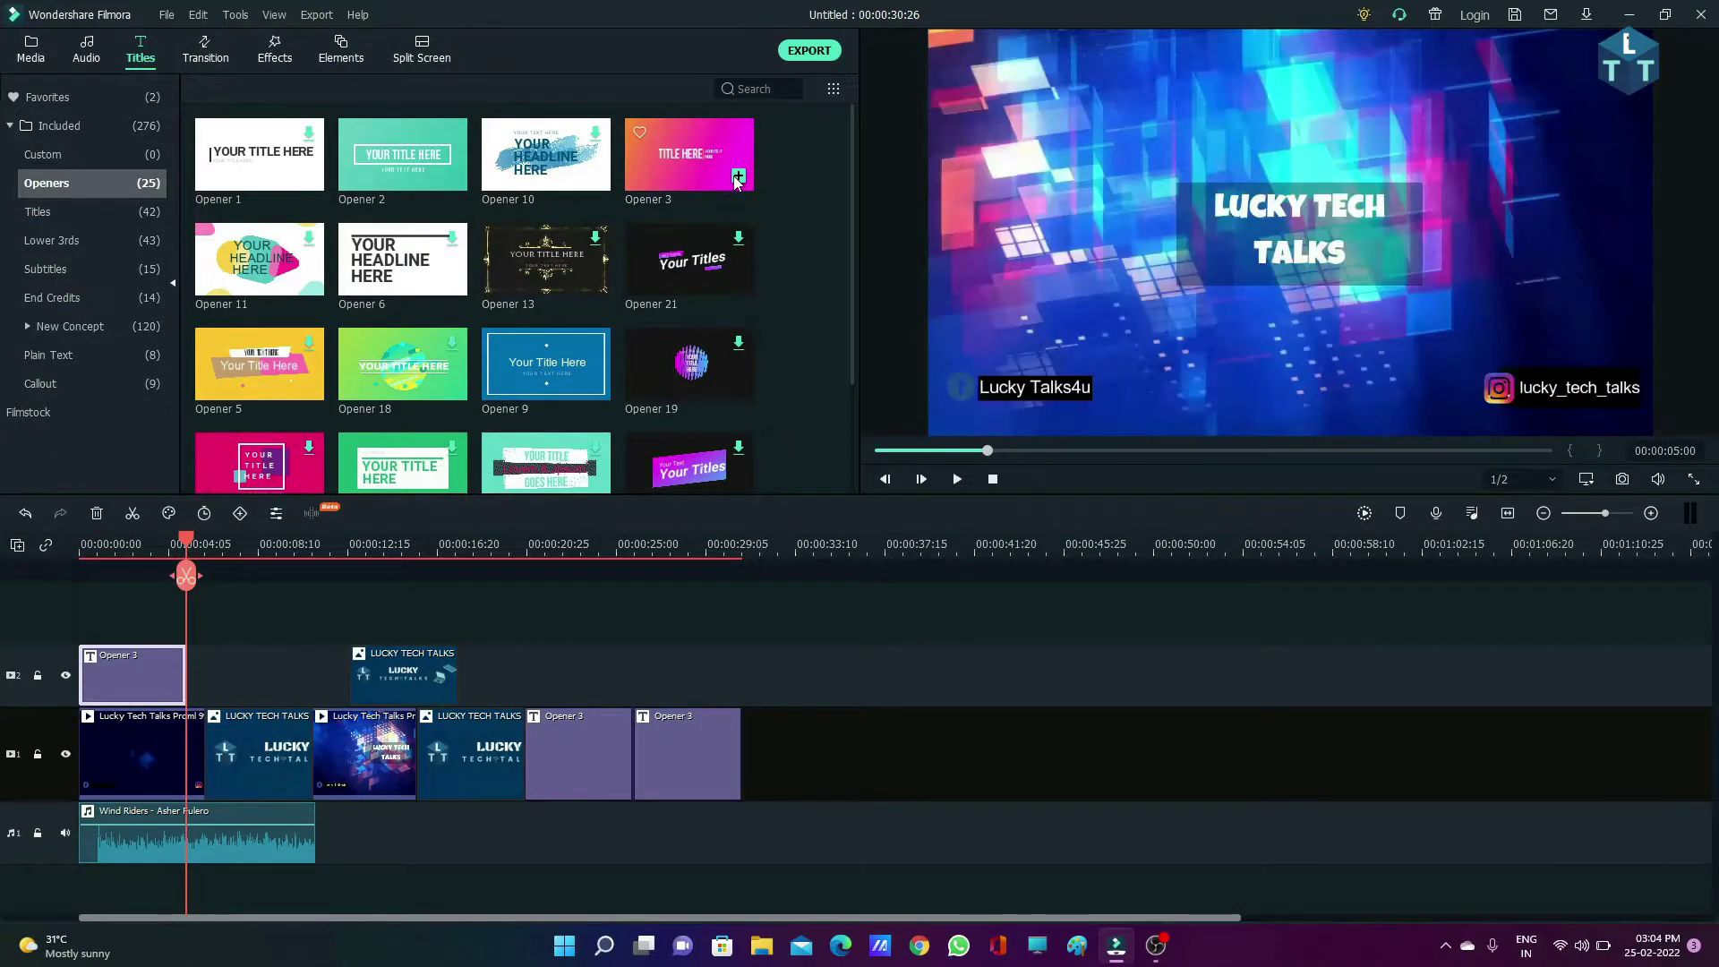
click(122, 591)
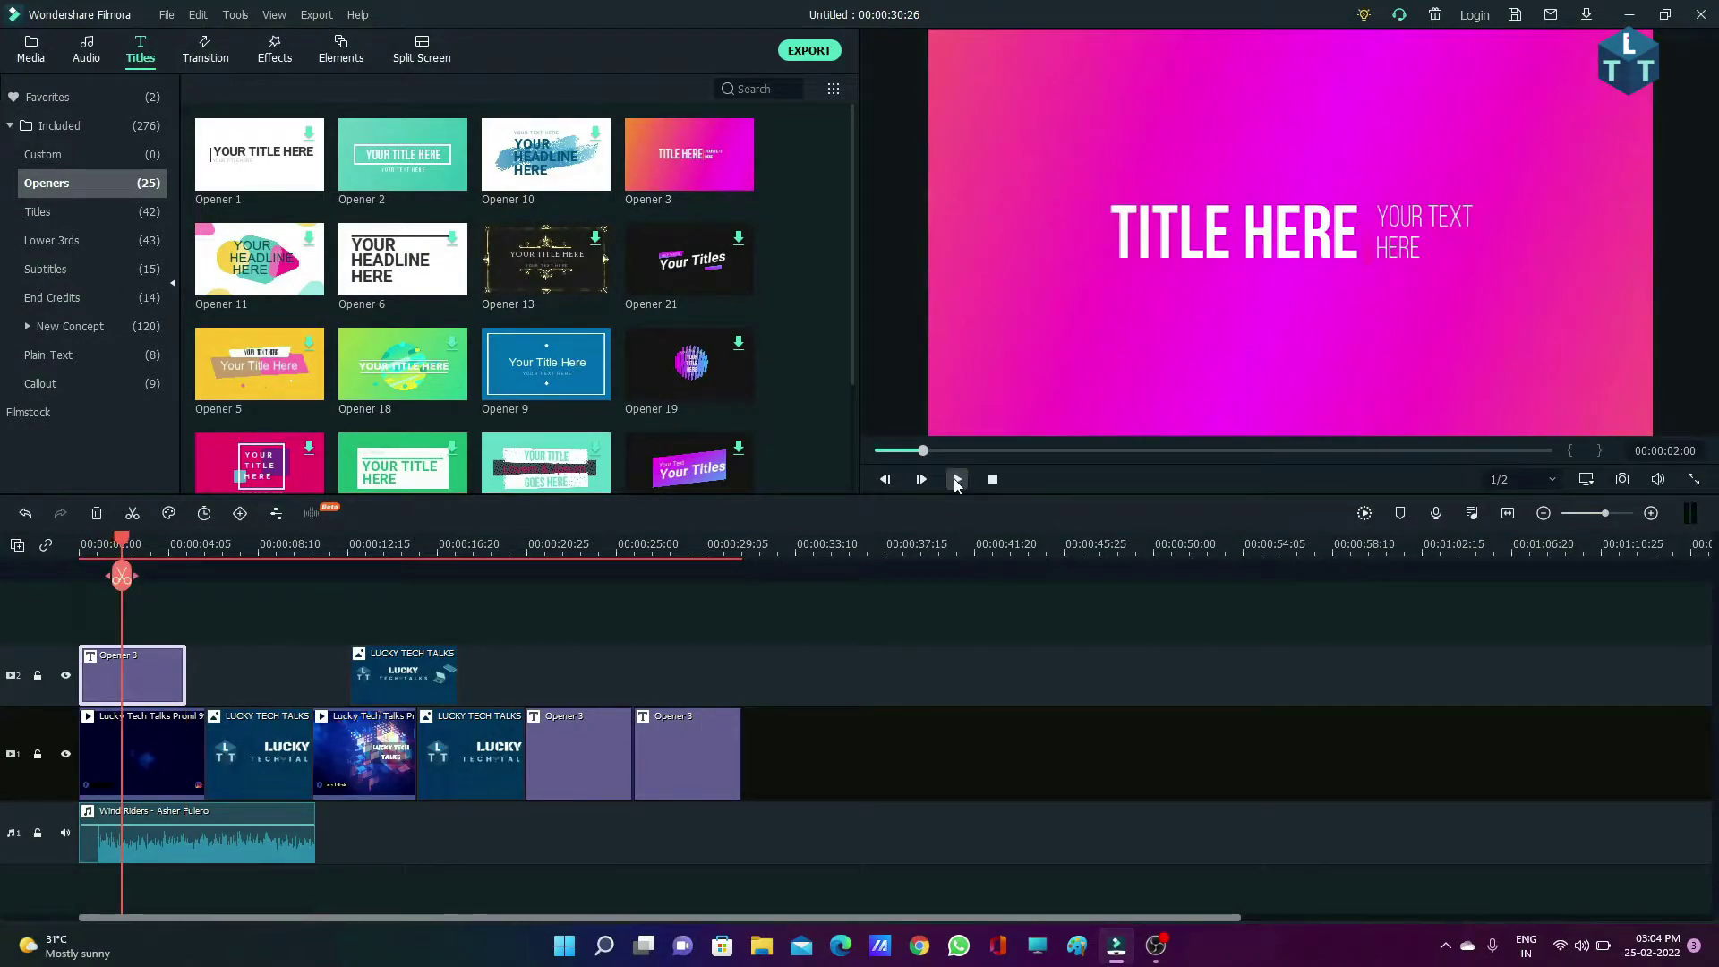
Delete the "YOUR TEXT HERE" subtitle text from the last Opener 3 on the first video track.
click(674, 757)
double_click(674, 756)
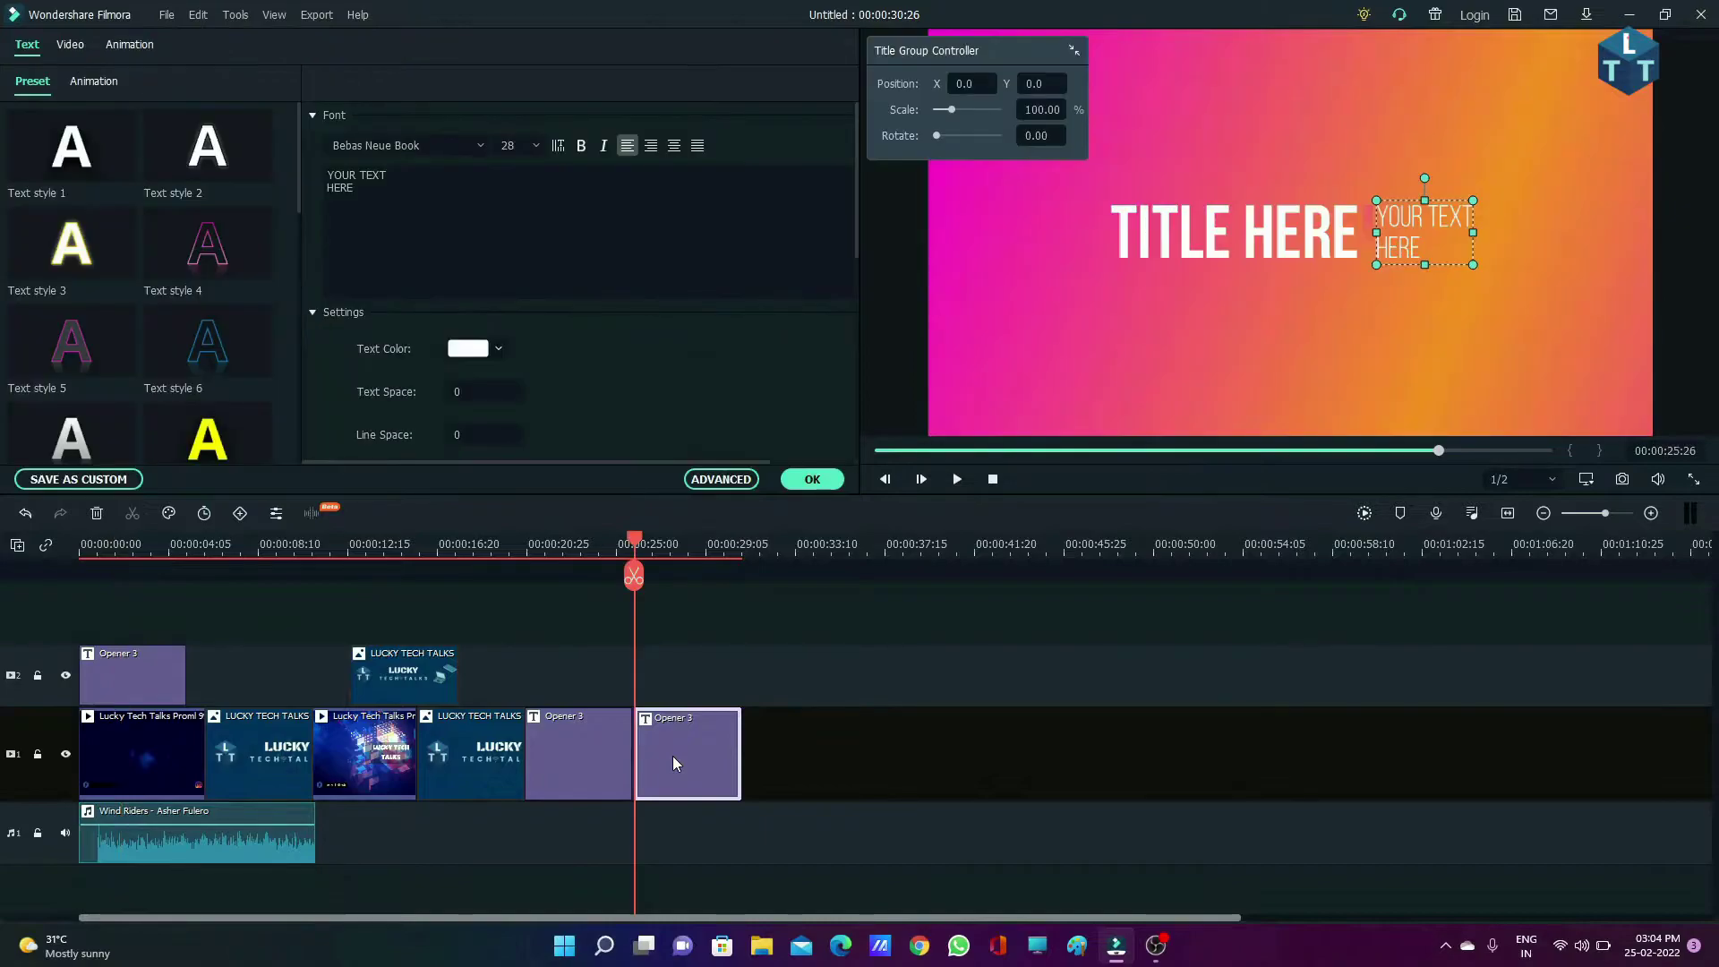
double_click(356, 188)
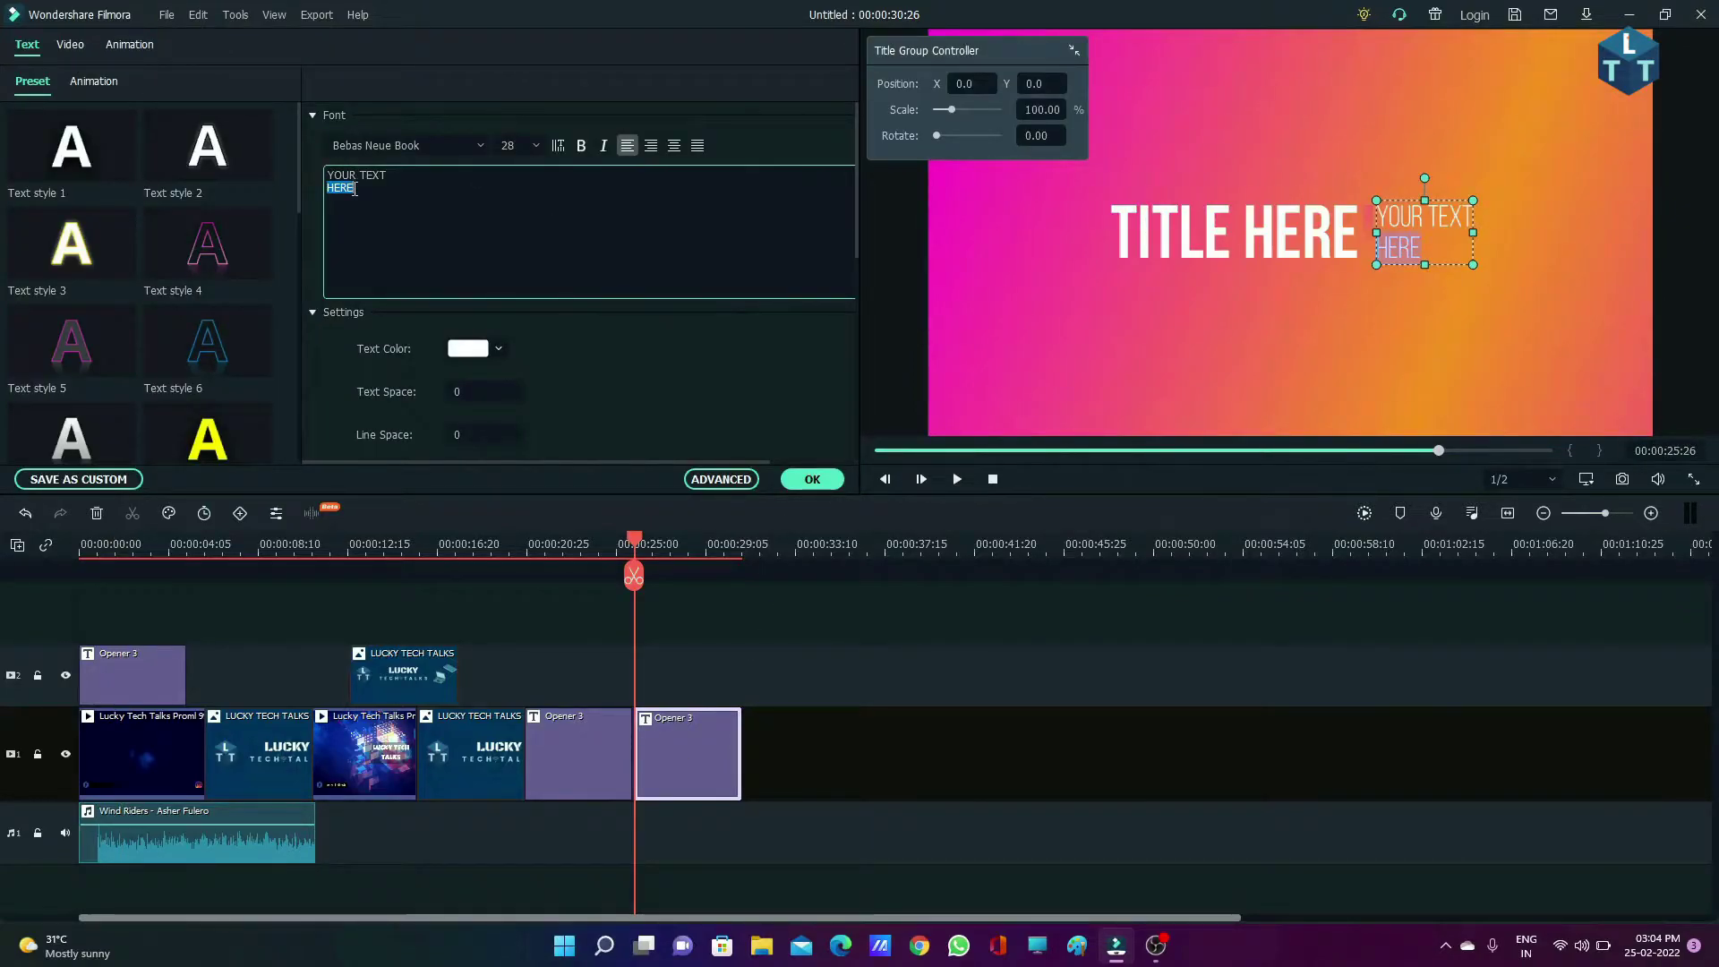
key(BackSpace)
drag(394, 174, 325, 174)
key(BackSpace)
Replace the last opener's main title with "Lucky tech talks" and shift it right and slightly down in the frame.
click(1175, 267)
triple_click(442, 180)
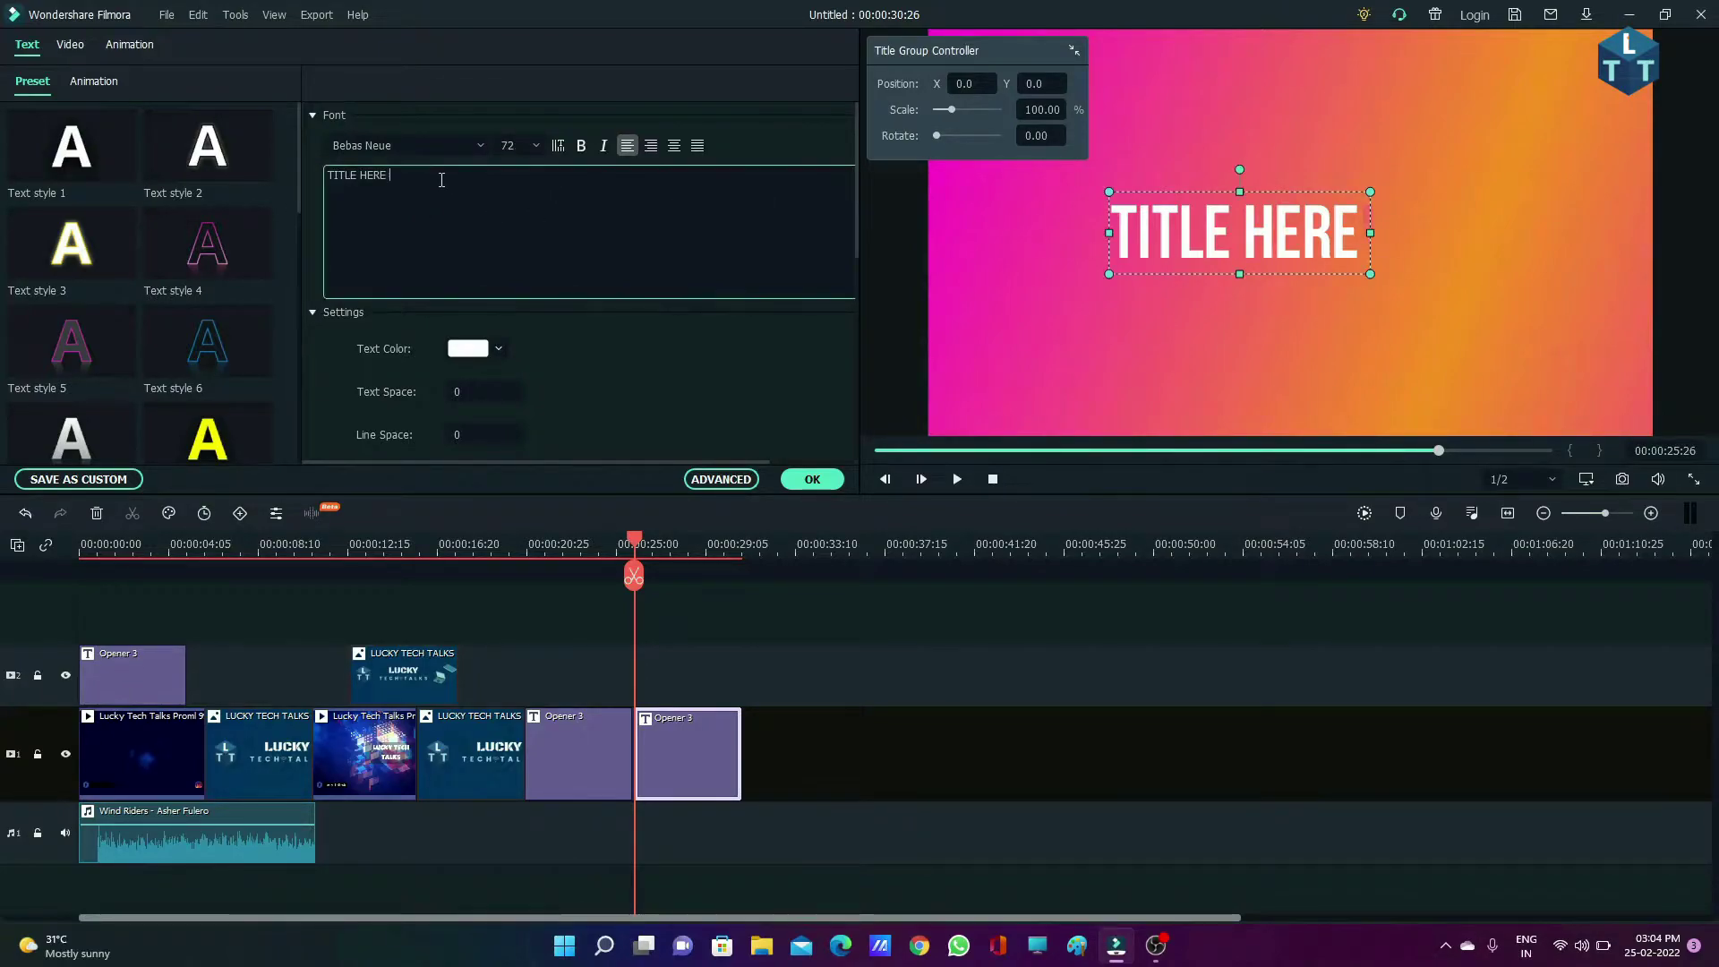
text(Luckyy)
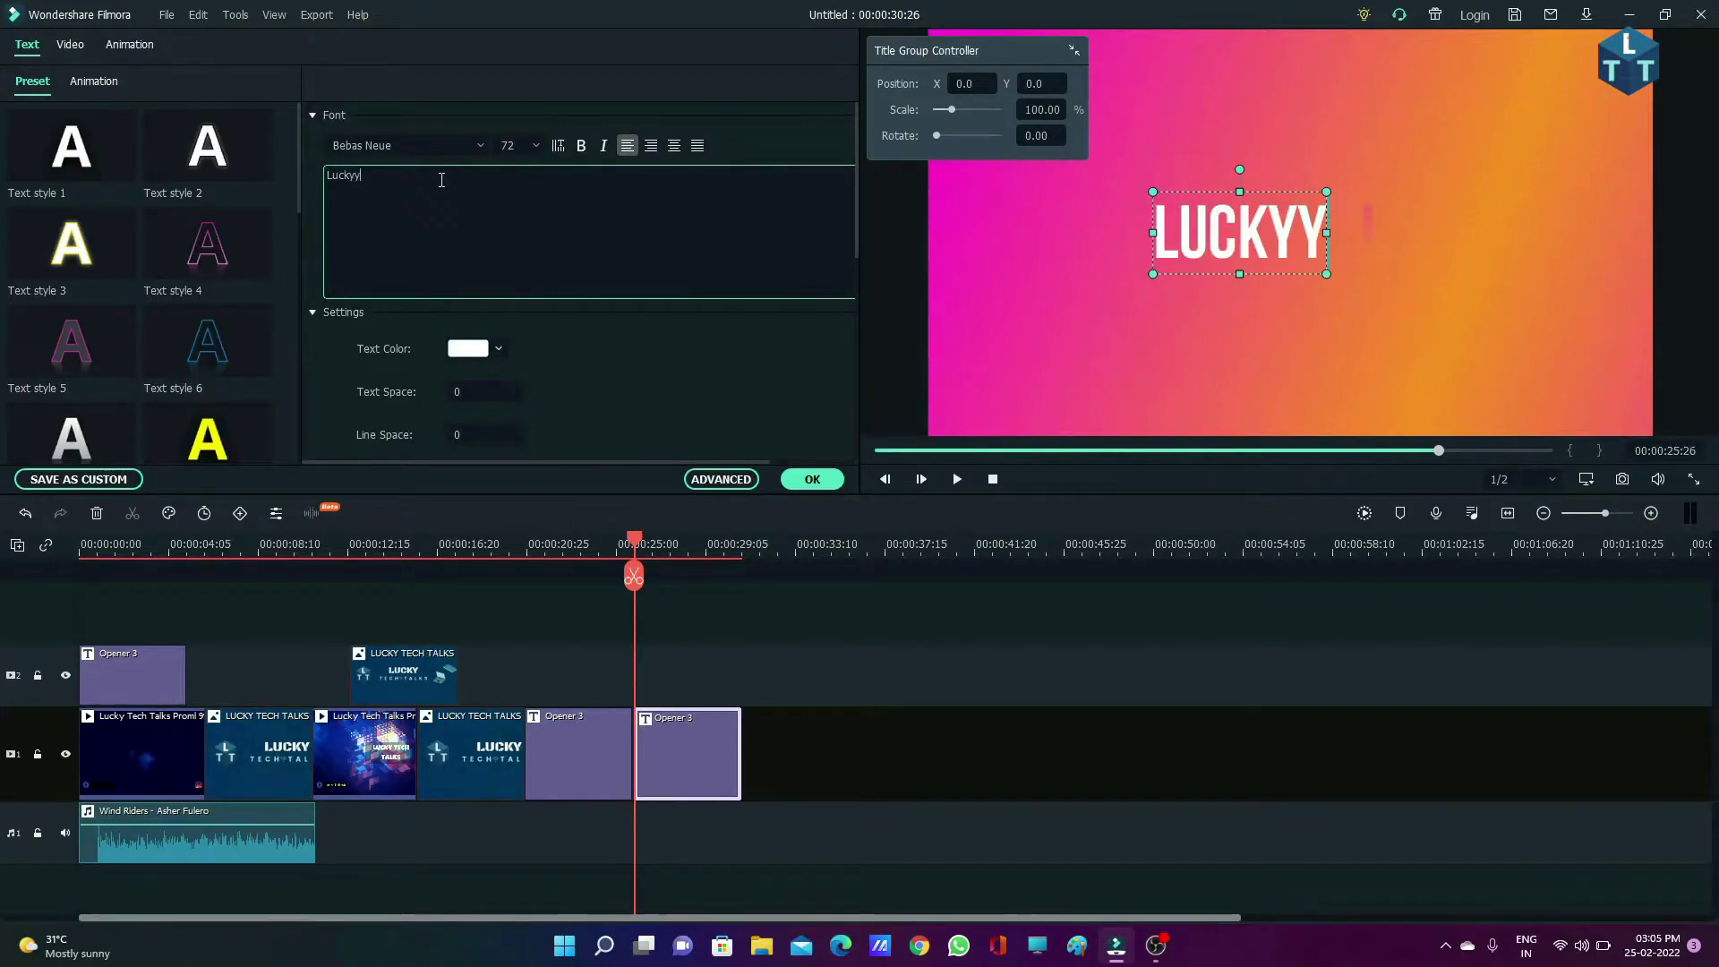
key(BackSpace)
text(Tech Talks)
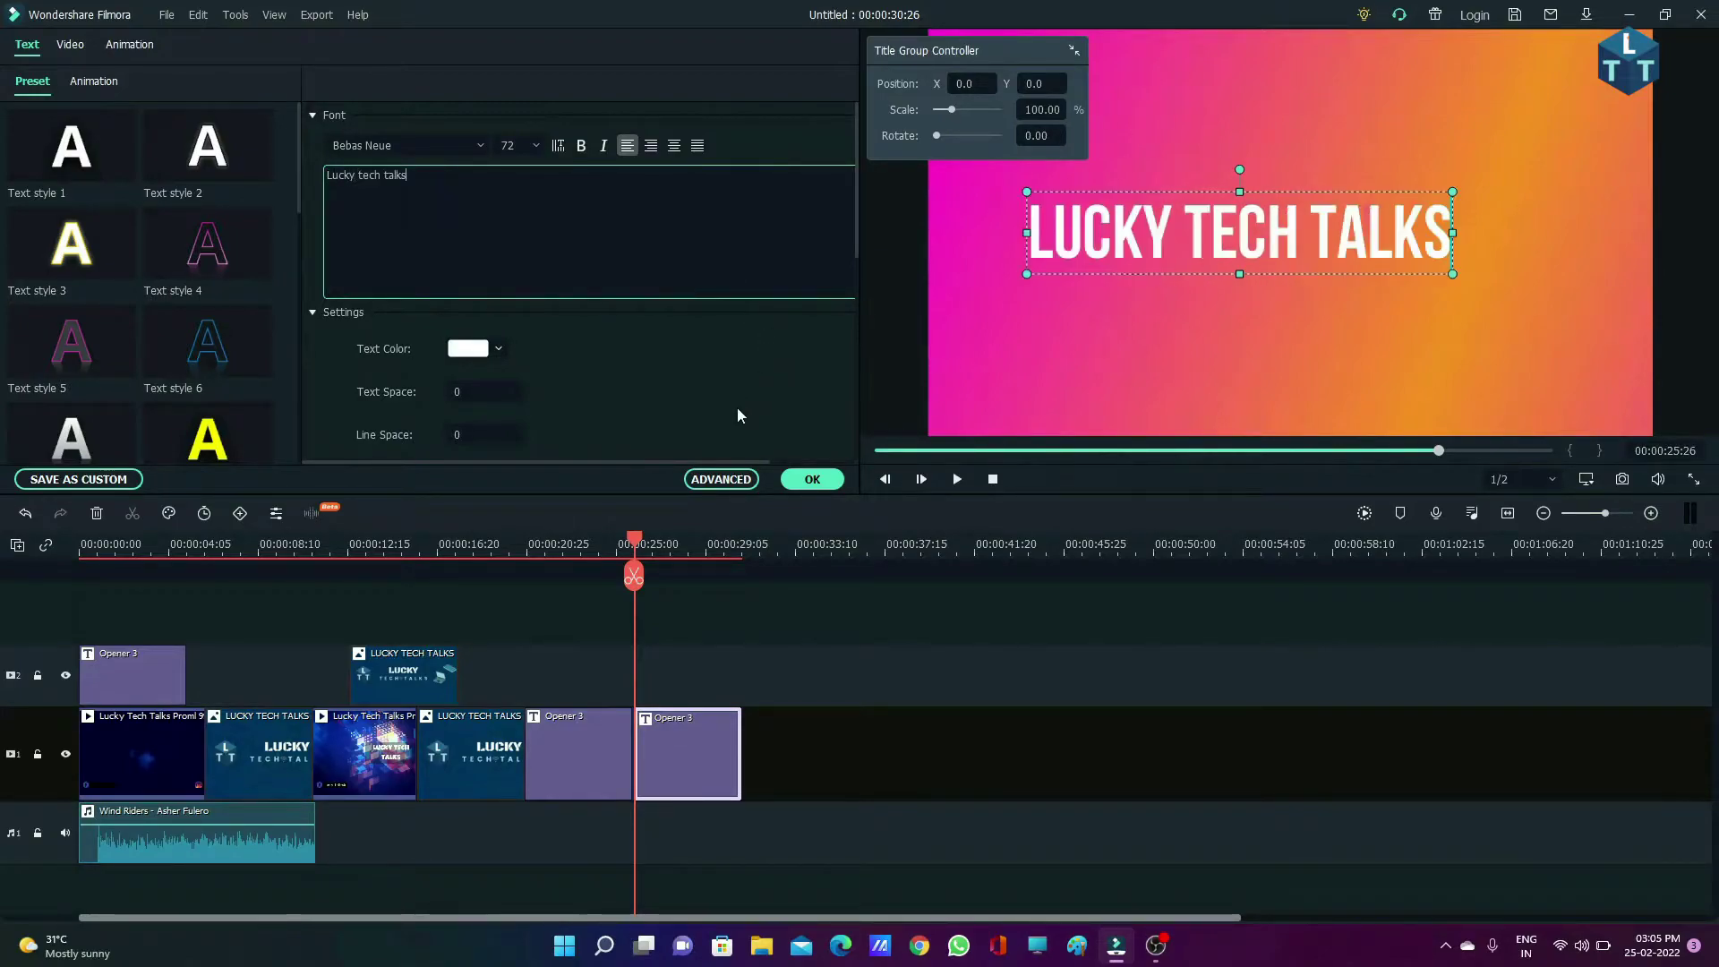
click(818, 489)
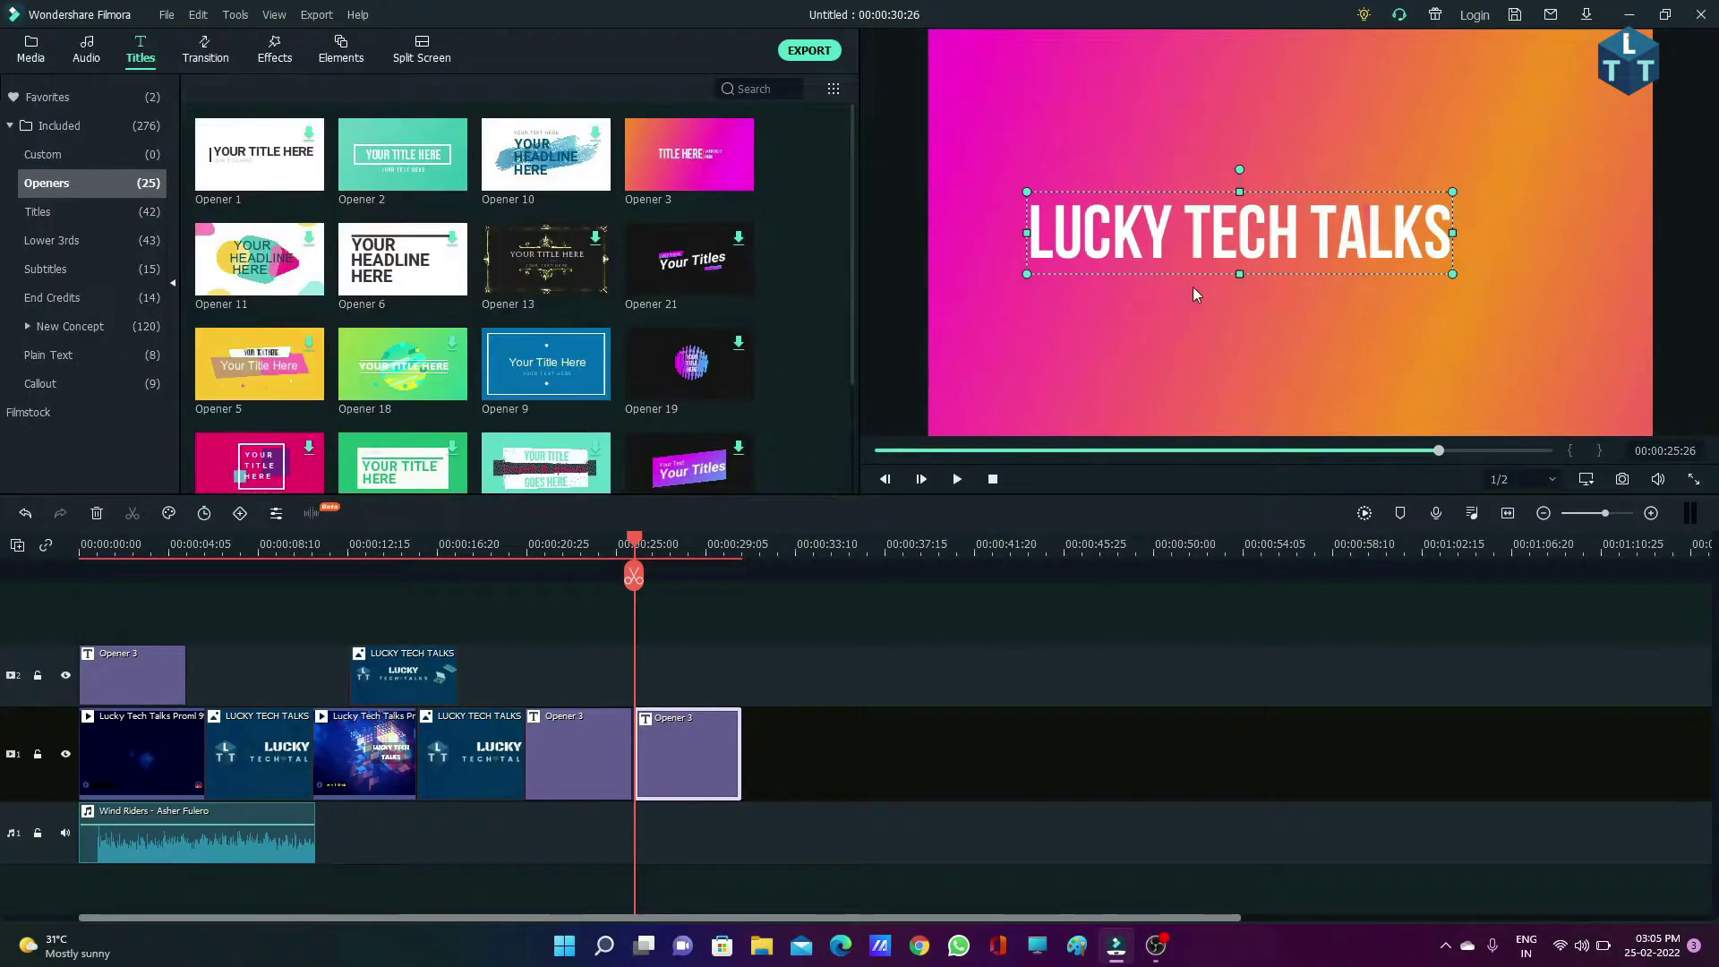
drag(1236, 237, 1304, 249)
drag(1522, 290, 1446, 255)
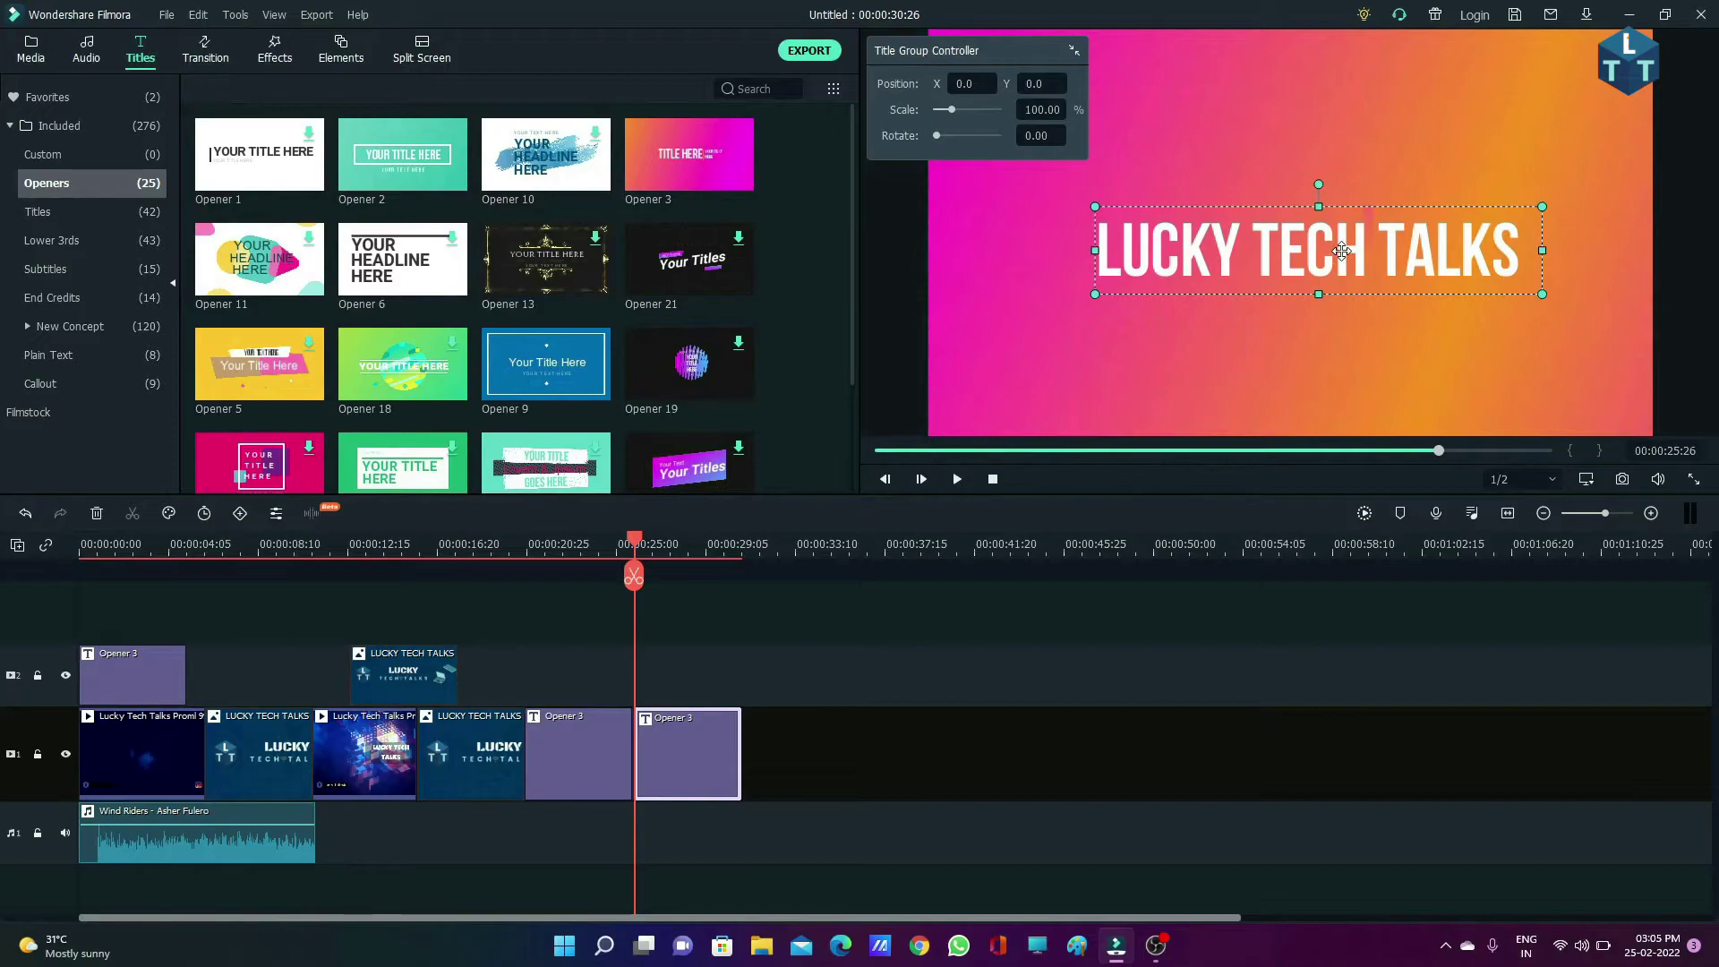
Set the "Lucky tech talks" title's font to Arial Unicode MS and apply a red-to-blue gradient text style preset.
double_click(1343, 258)
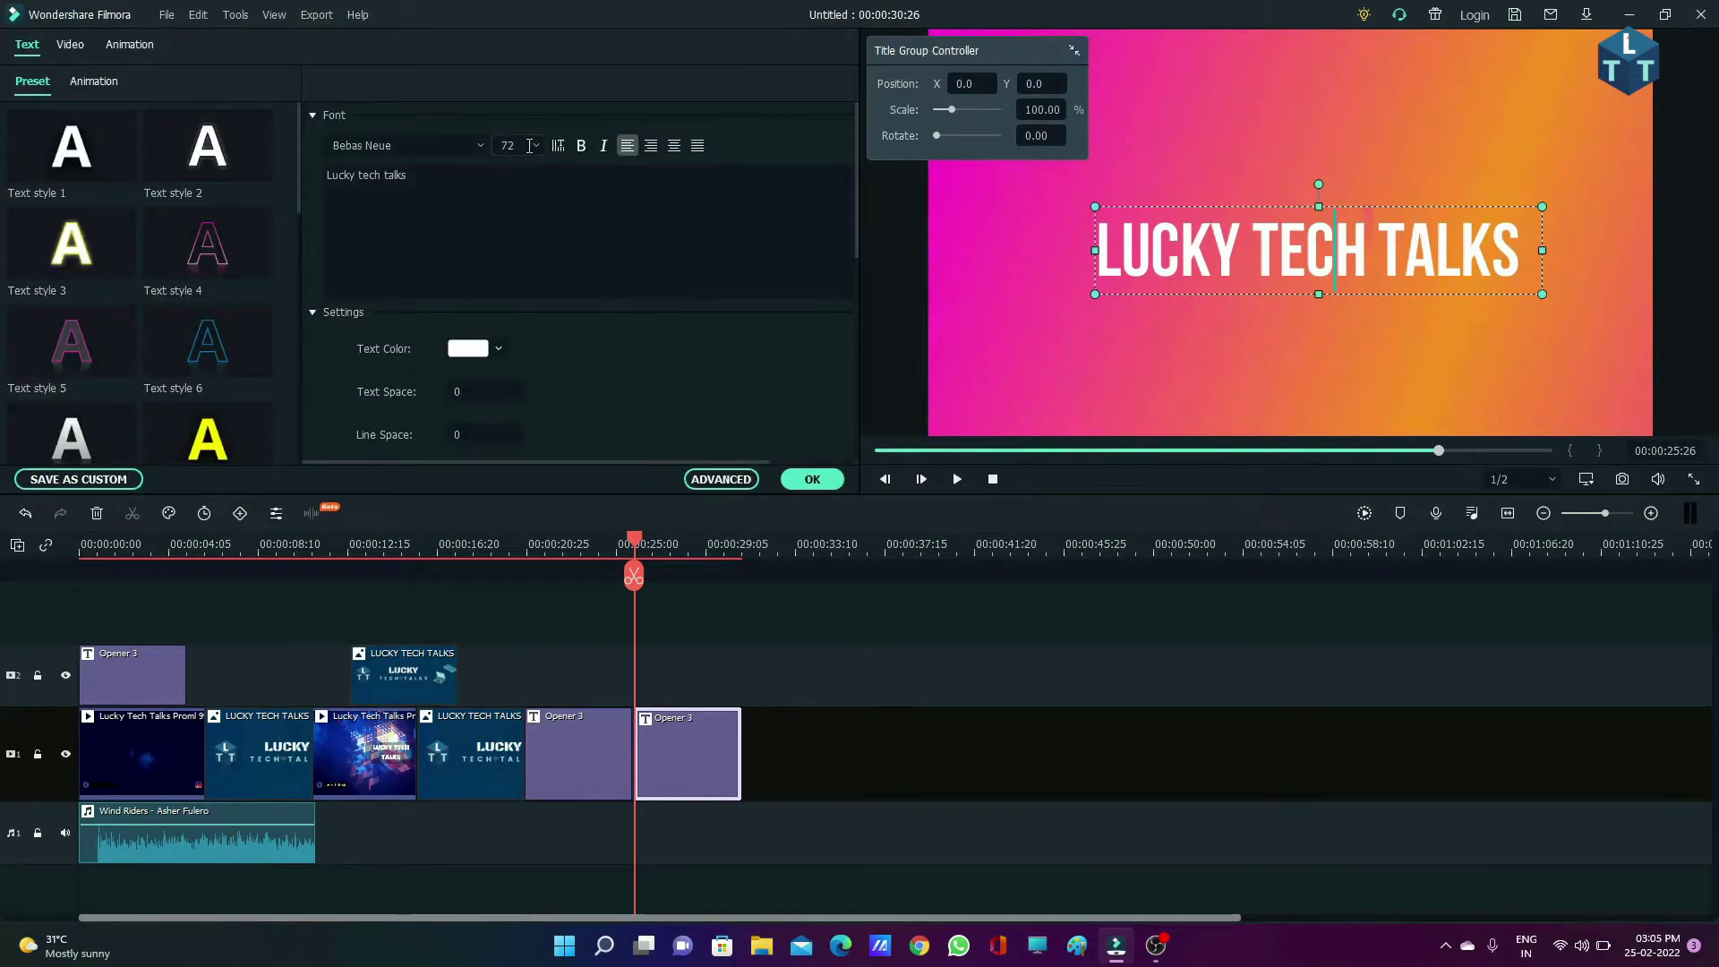
click(481, 145)
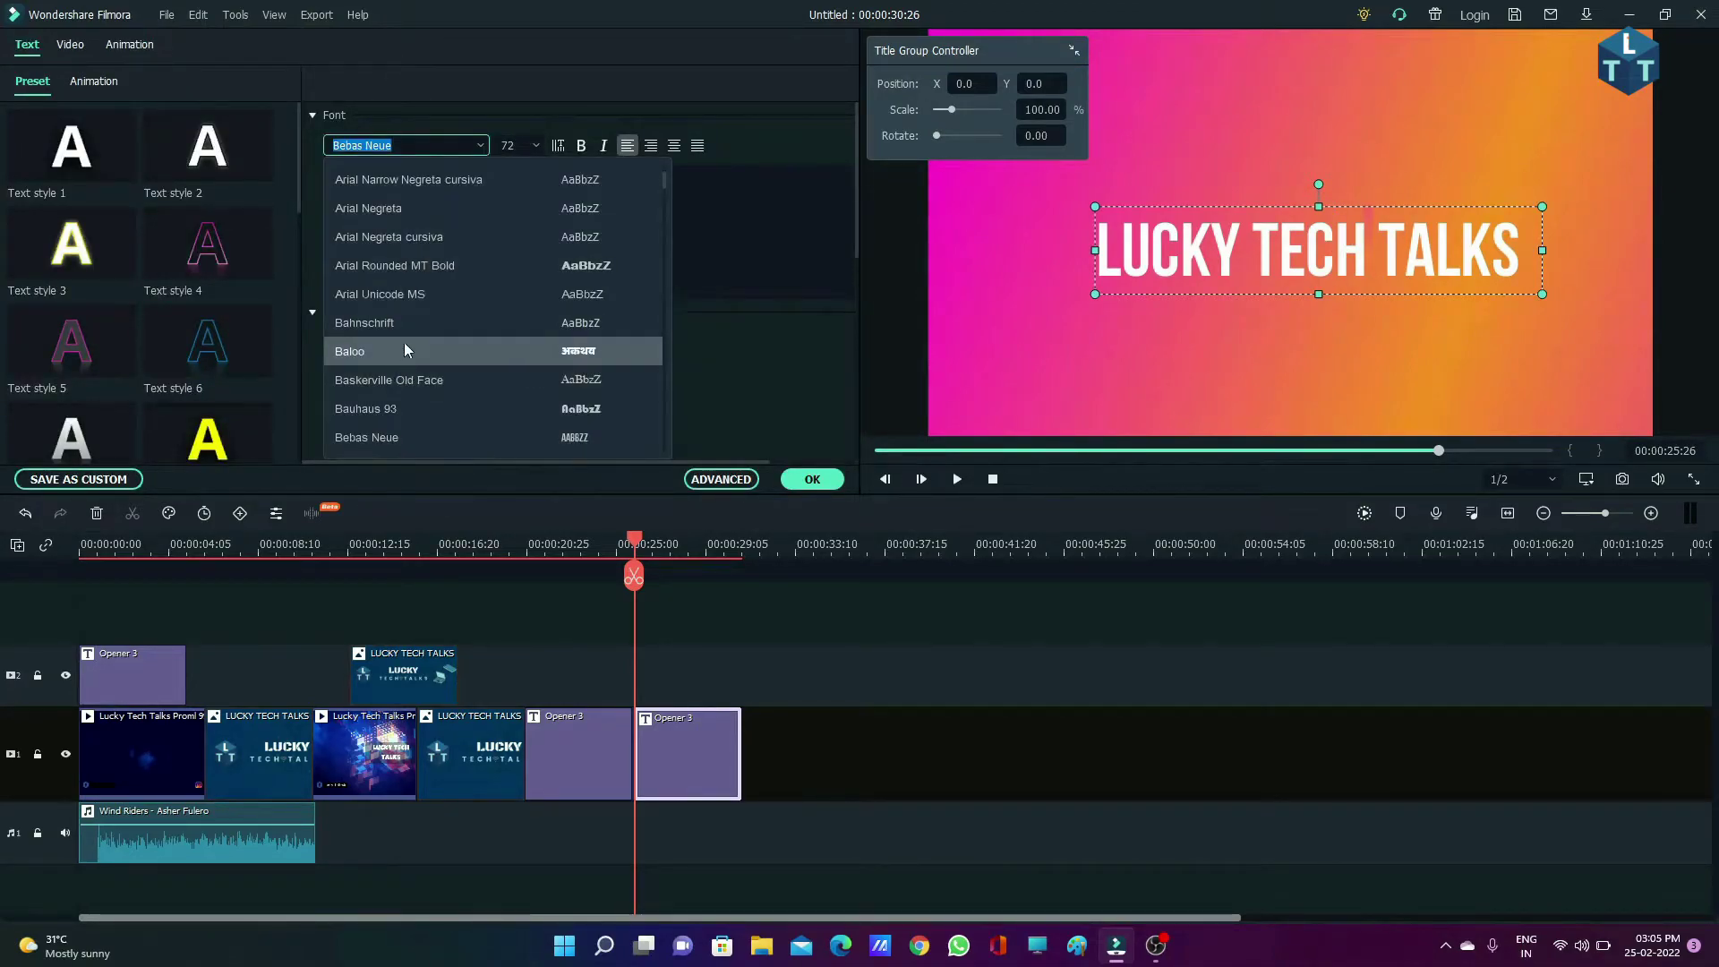
click(418, 296)
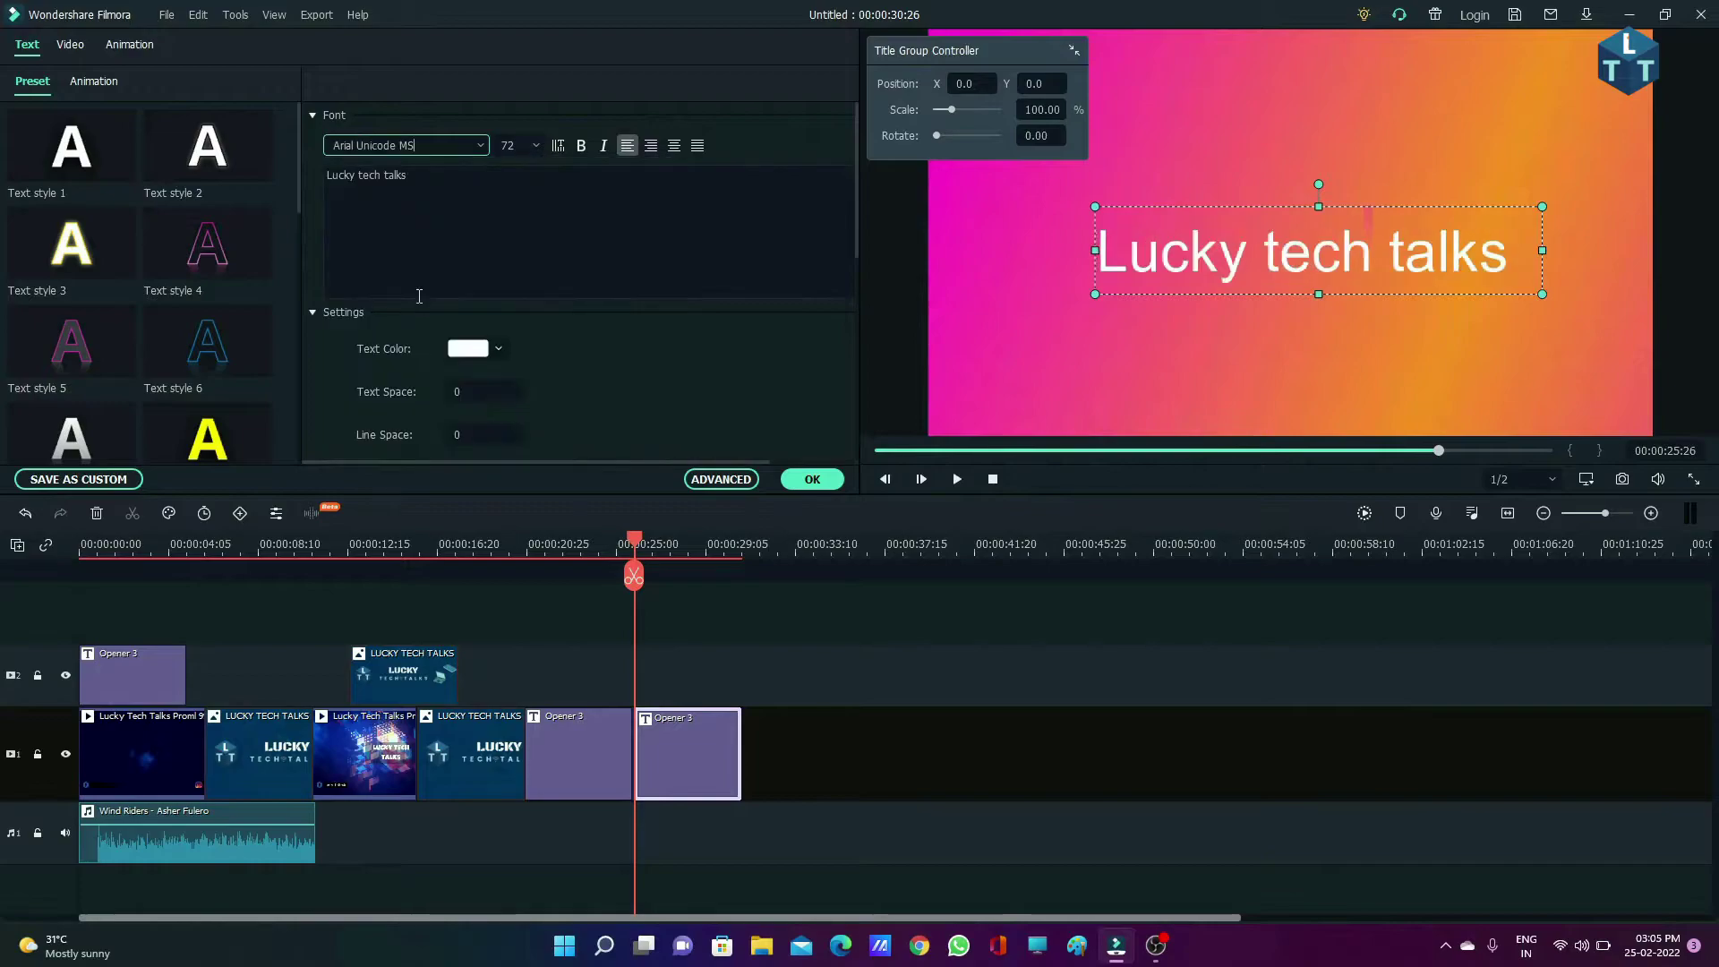
click(190, 260)
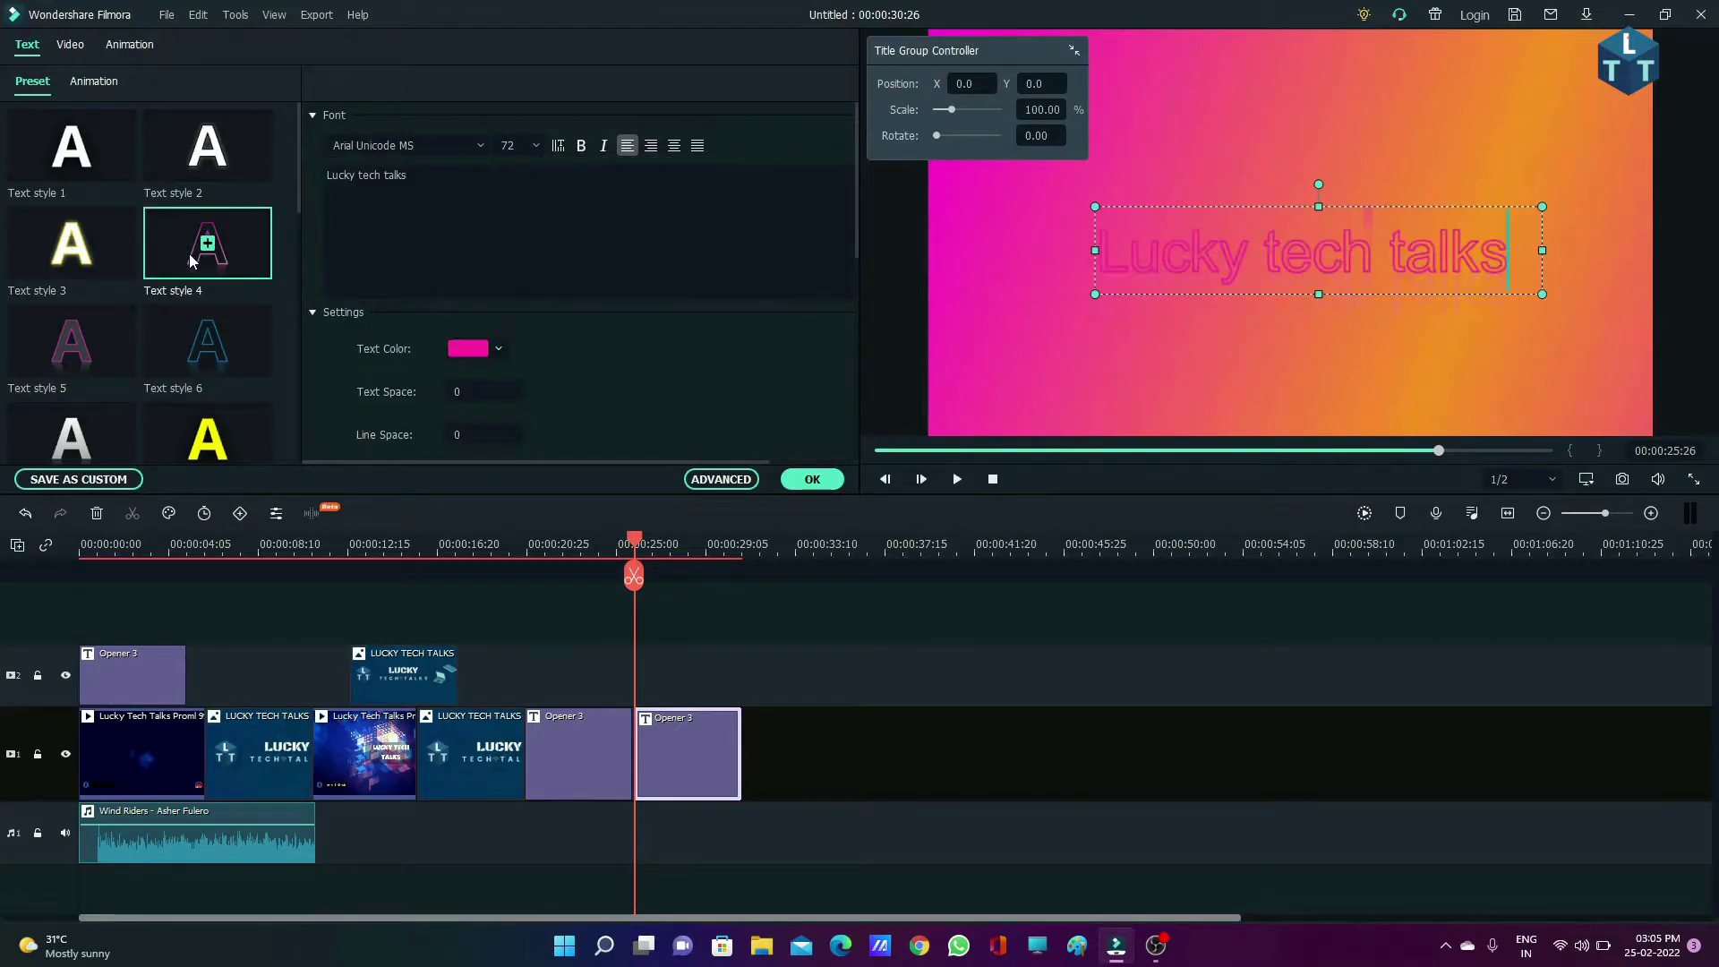
click(183, 352)
scroll(183, 352, down, 5)
click(809, 476)
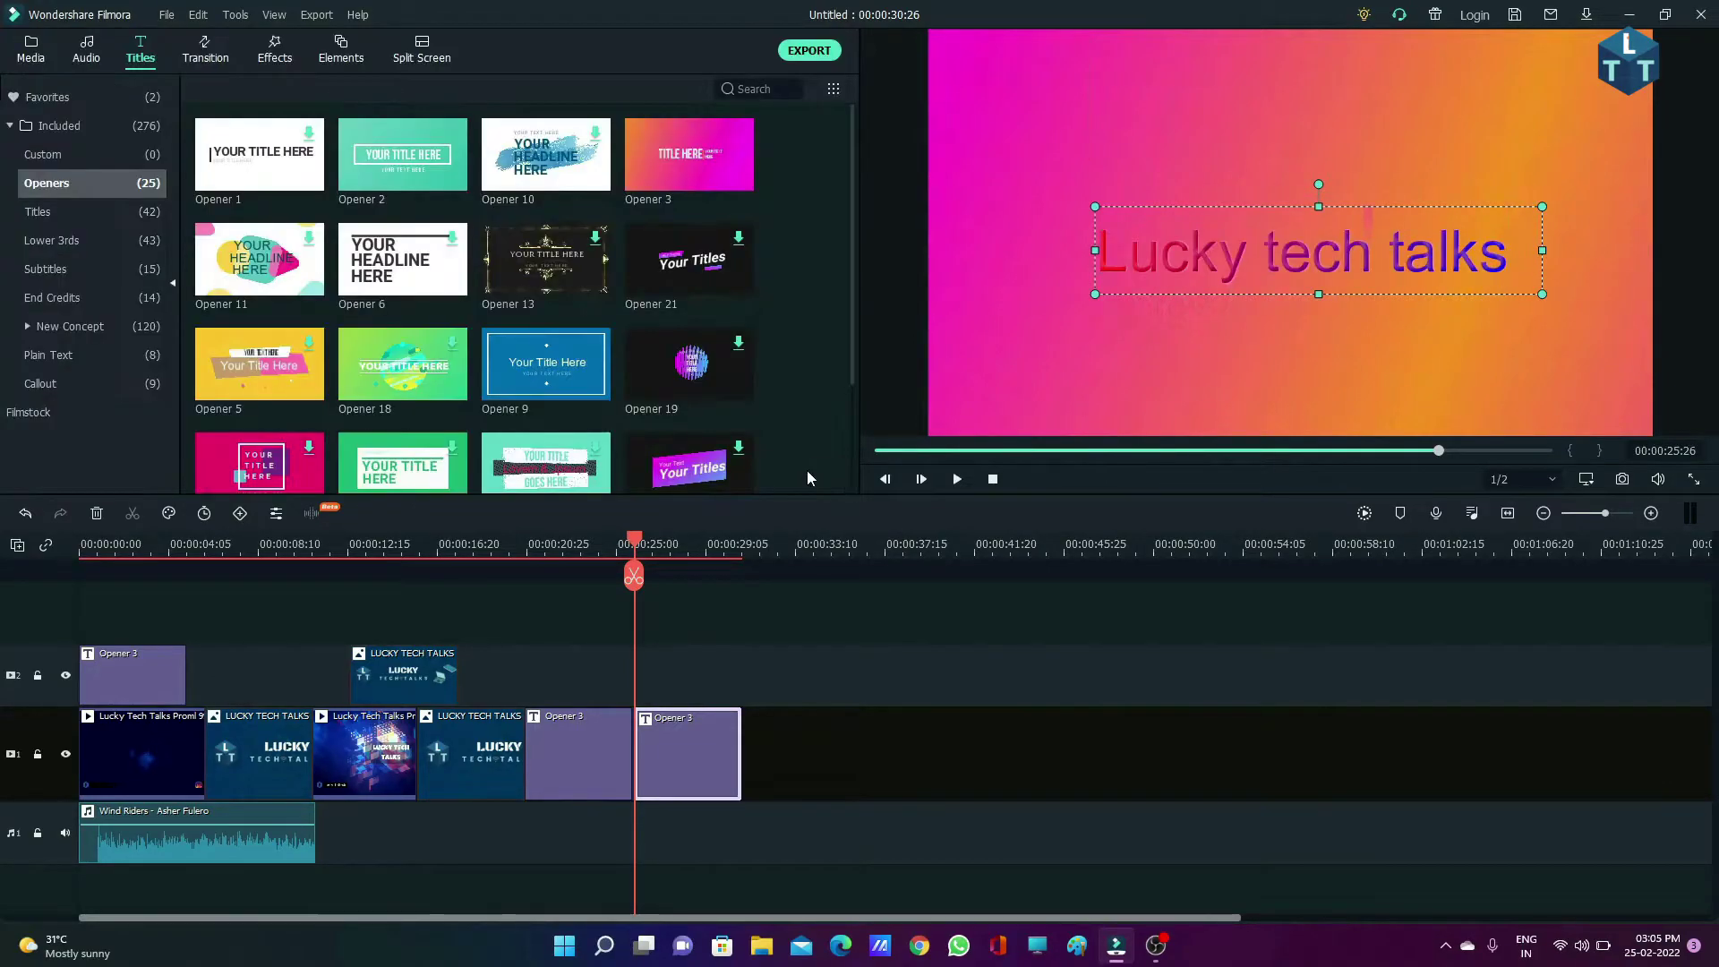
Add the Lower Third 12 title on the second video track above the last Opener 3.
scroll(466, 295, down, 4)
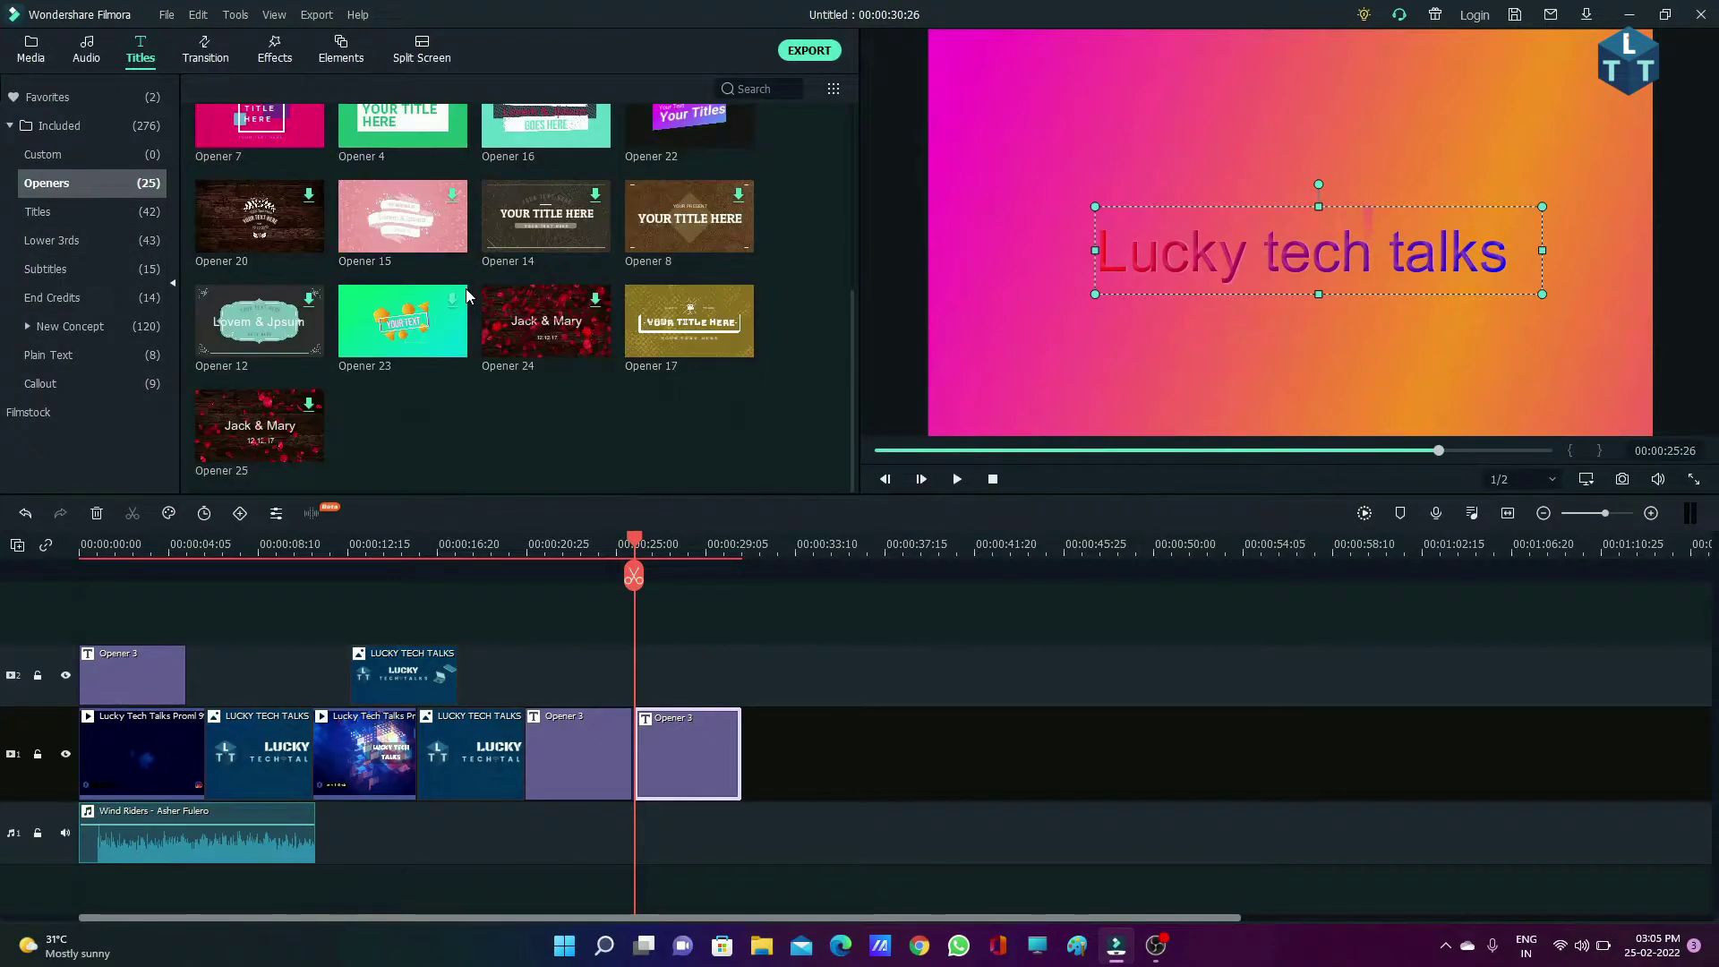
scroll(466, 296, up, 5)
scroll(466, 295, down, 5)
click(27, 220)
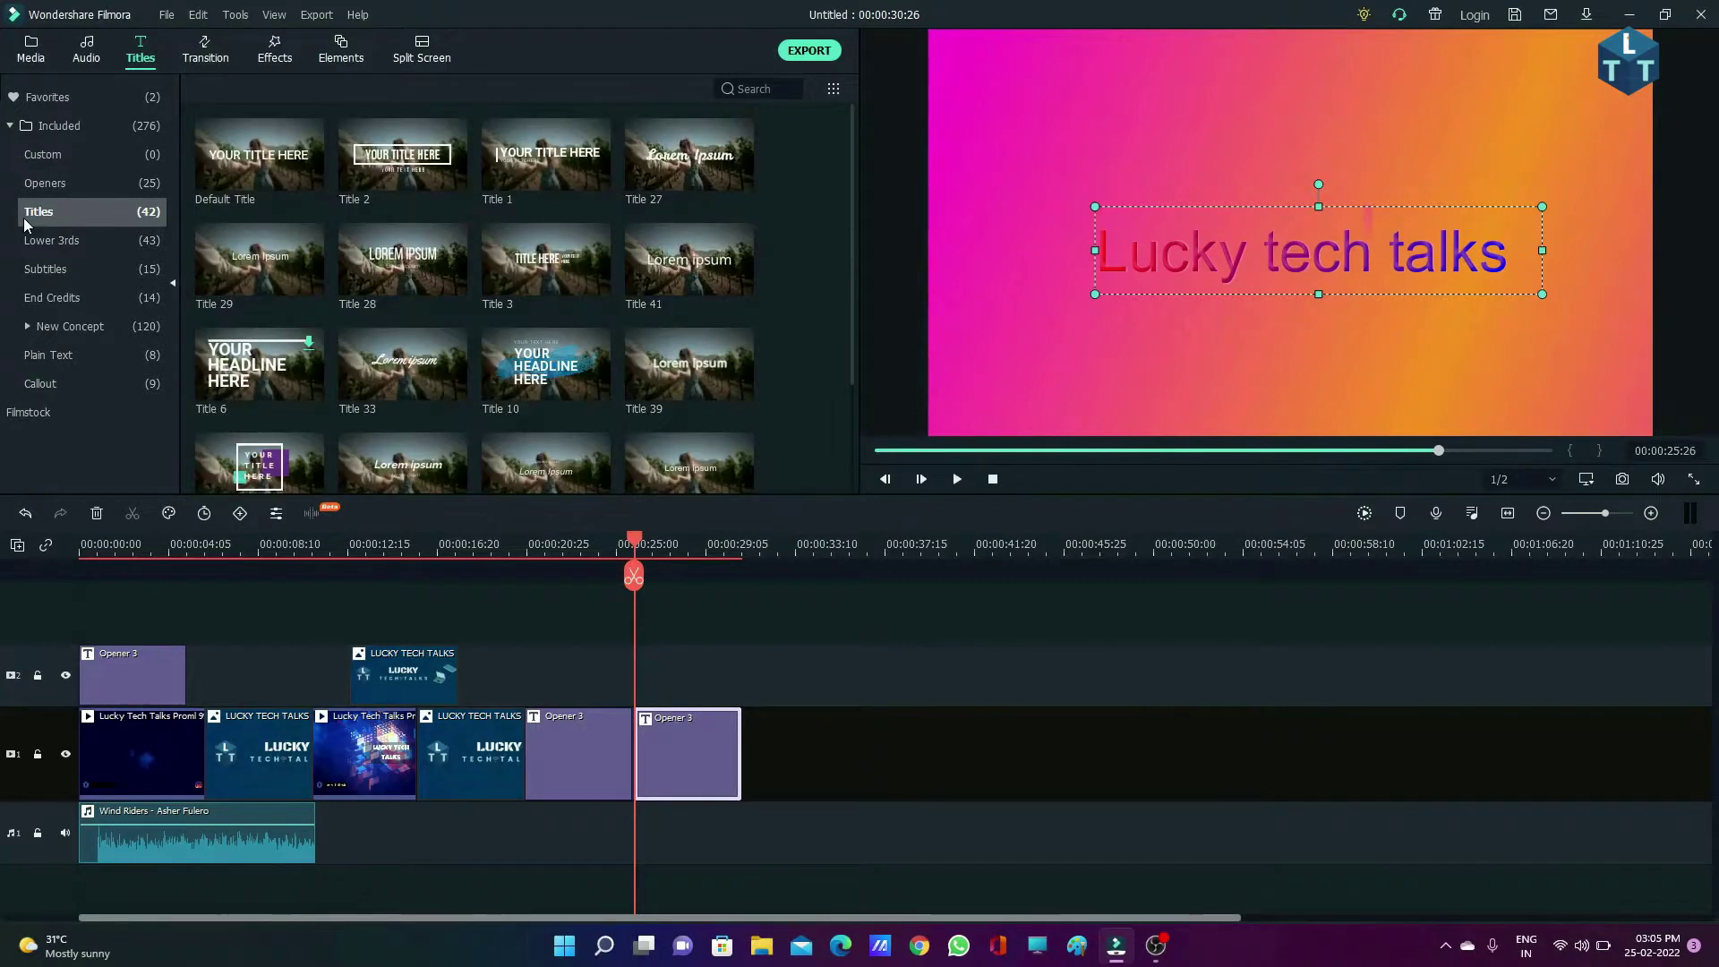
scroll(361, 312, down, 4)
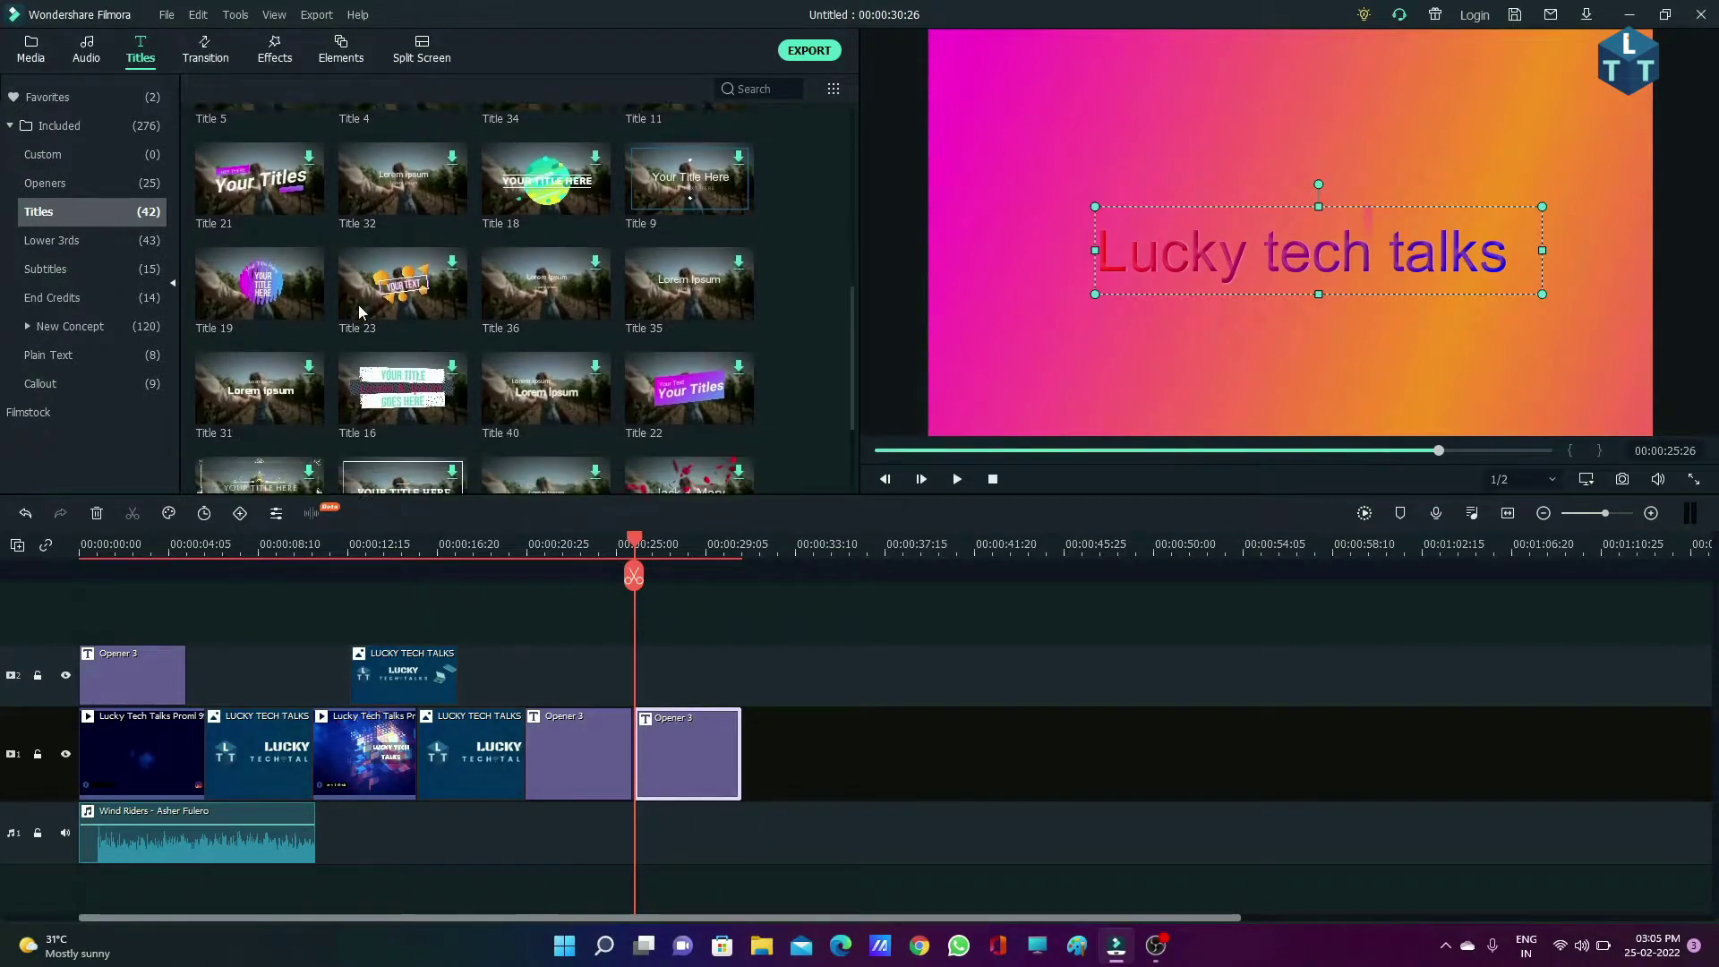
scroll(358, 311, down, 1)
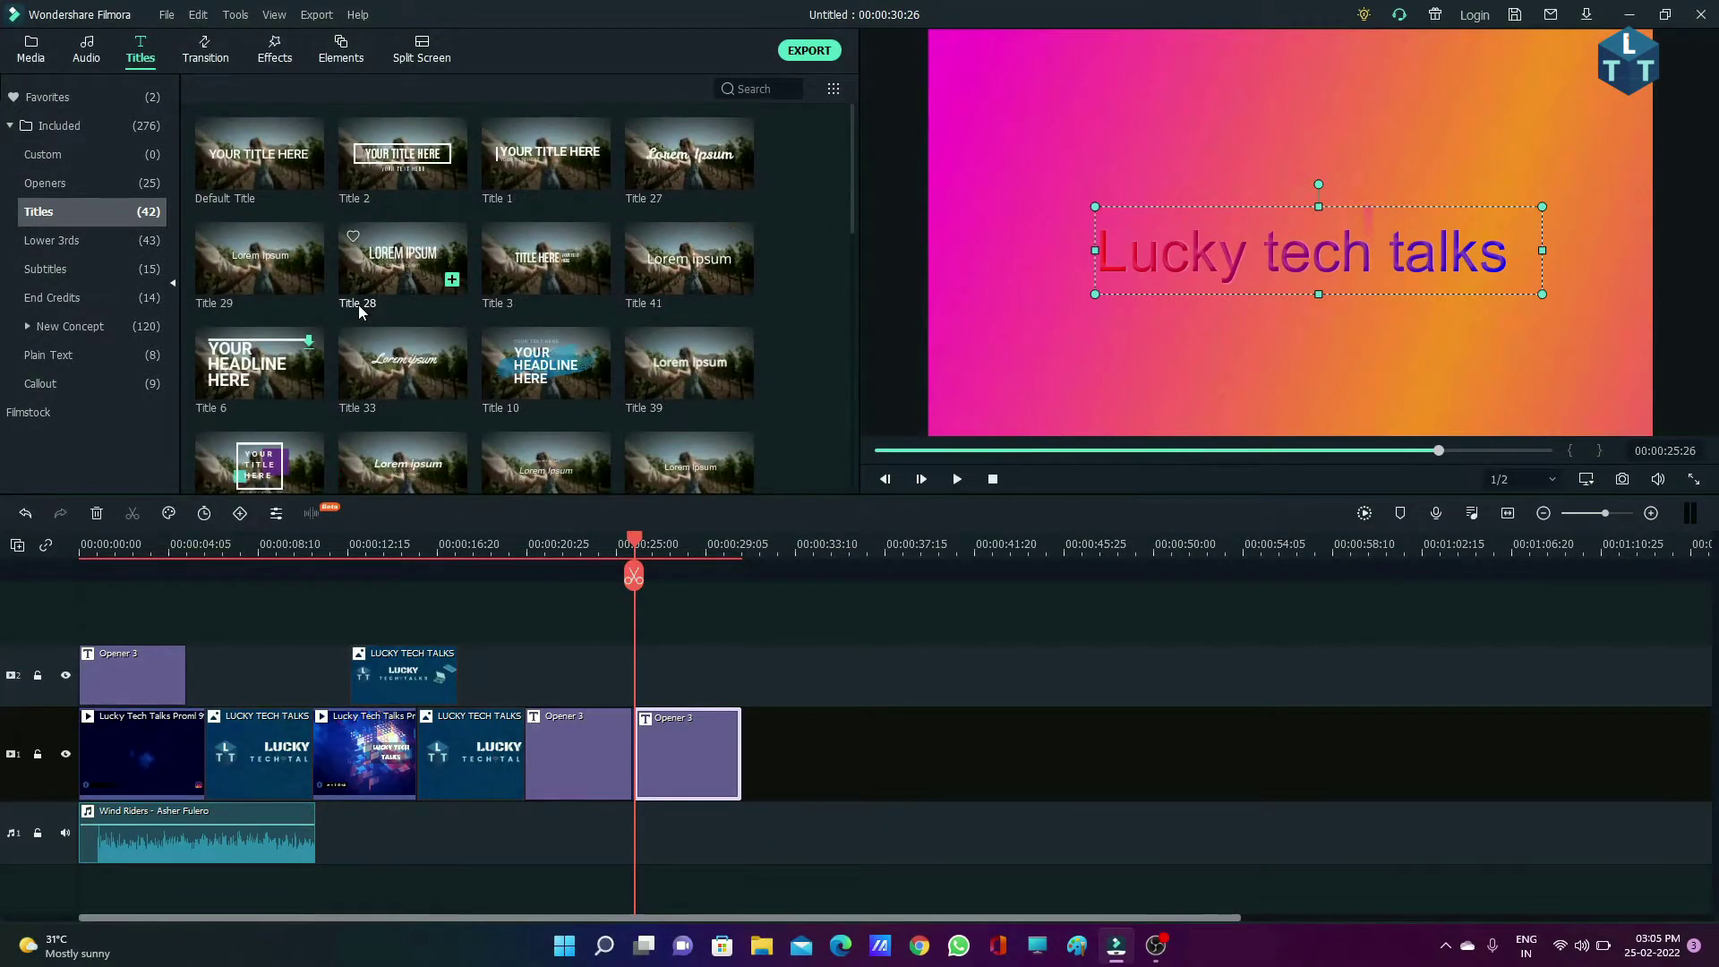
click(55, 244)
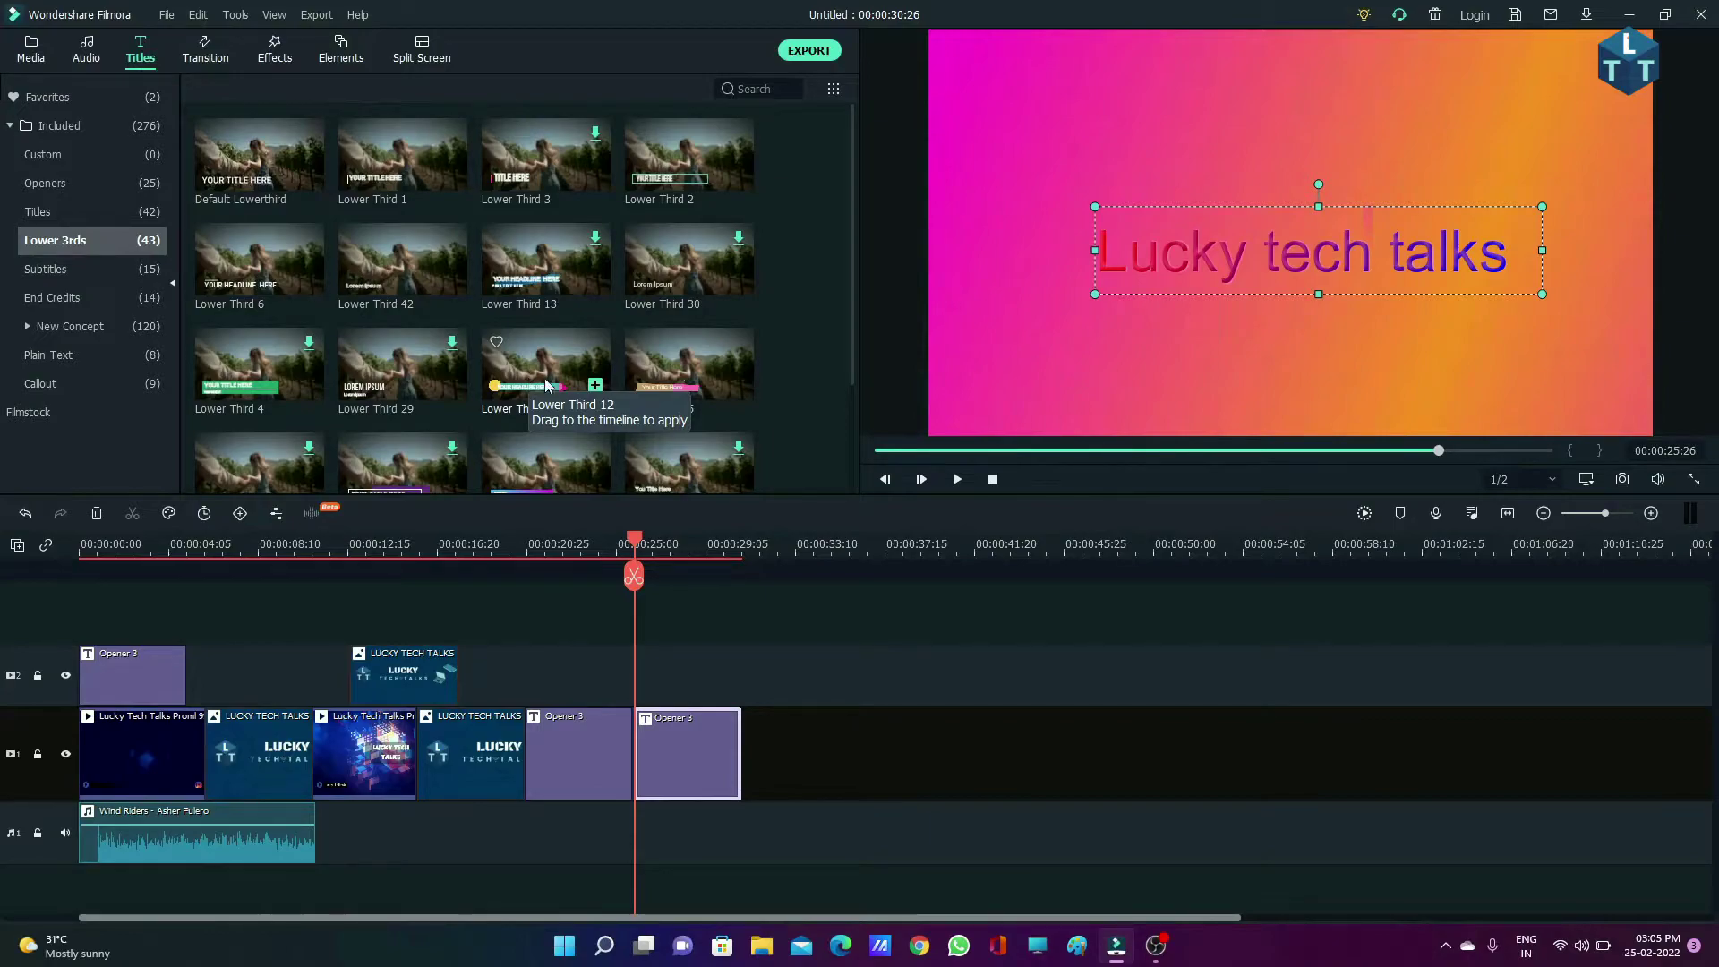
click(597, 388)
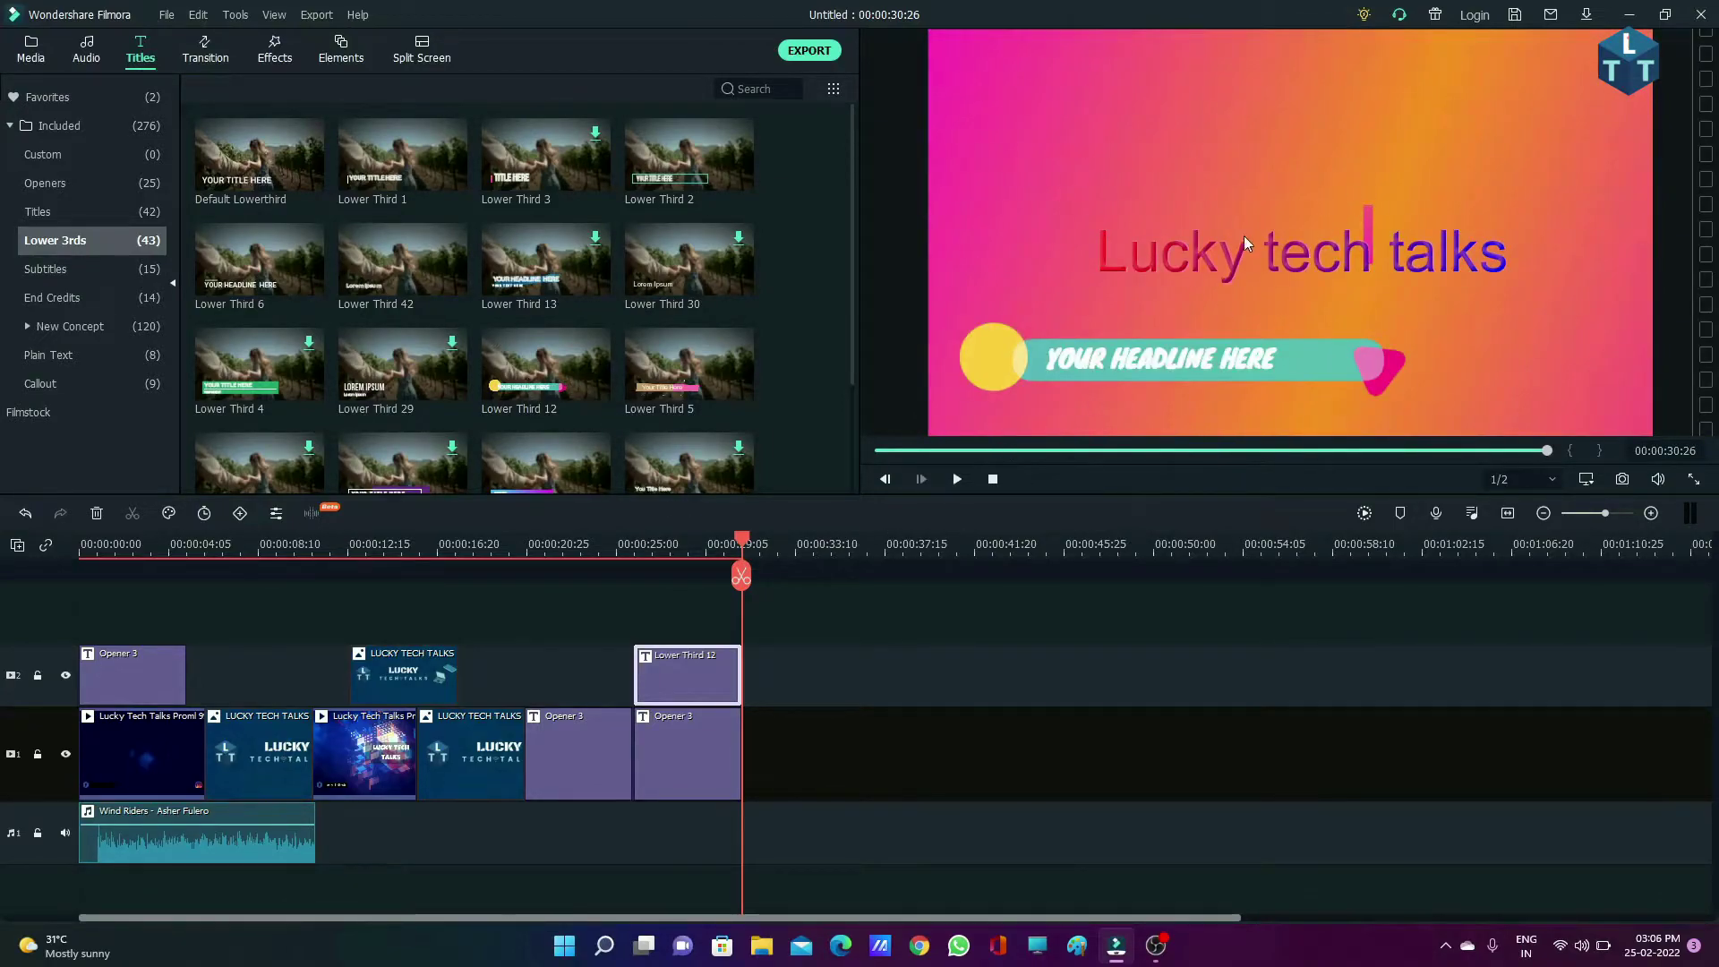
Replace the Lower Third 12 headline text with "subscribe".
double_click(1187, 367)
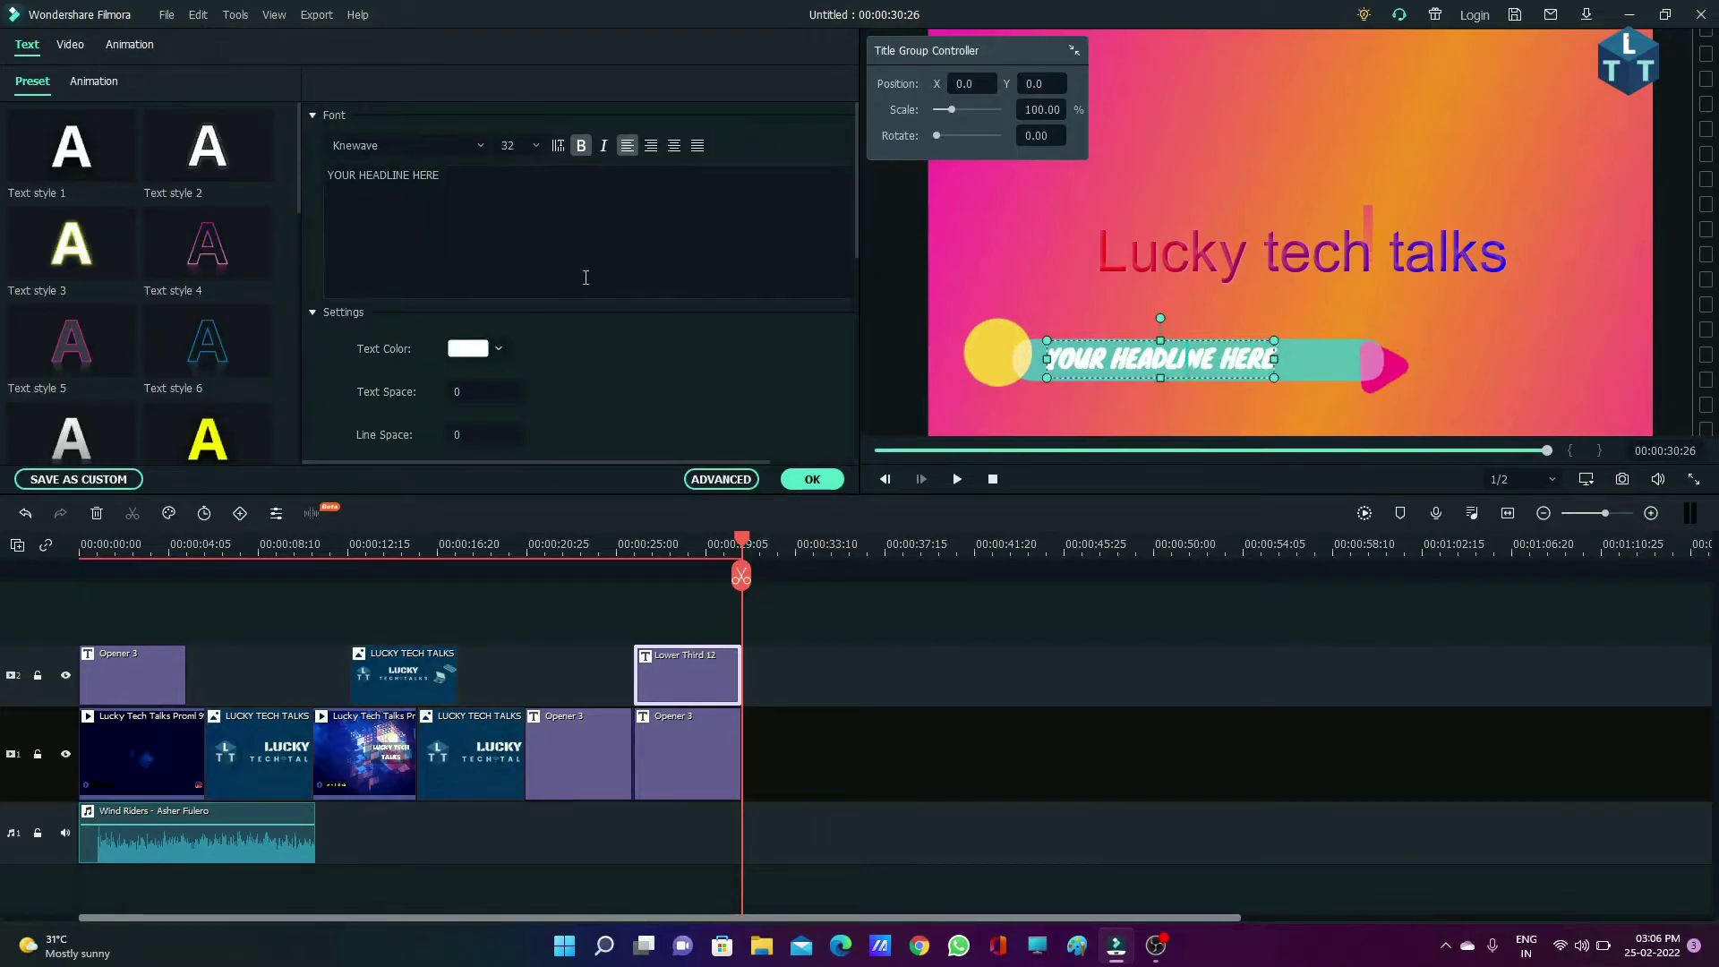
key(ctrl+a)
text(subscribe)
click(1212, 378)
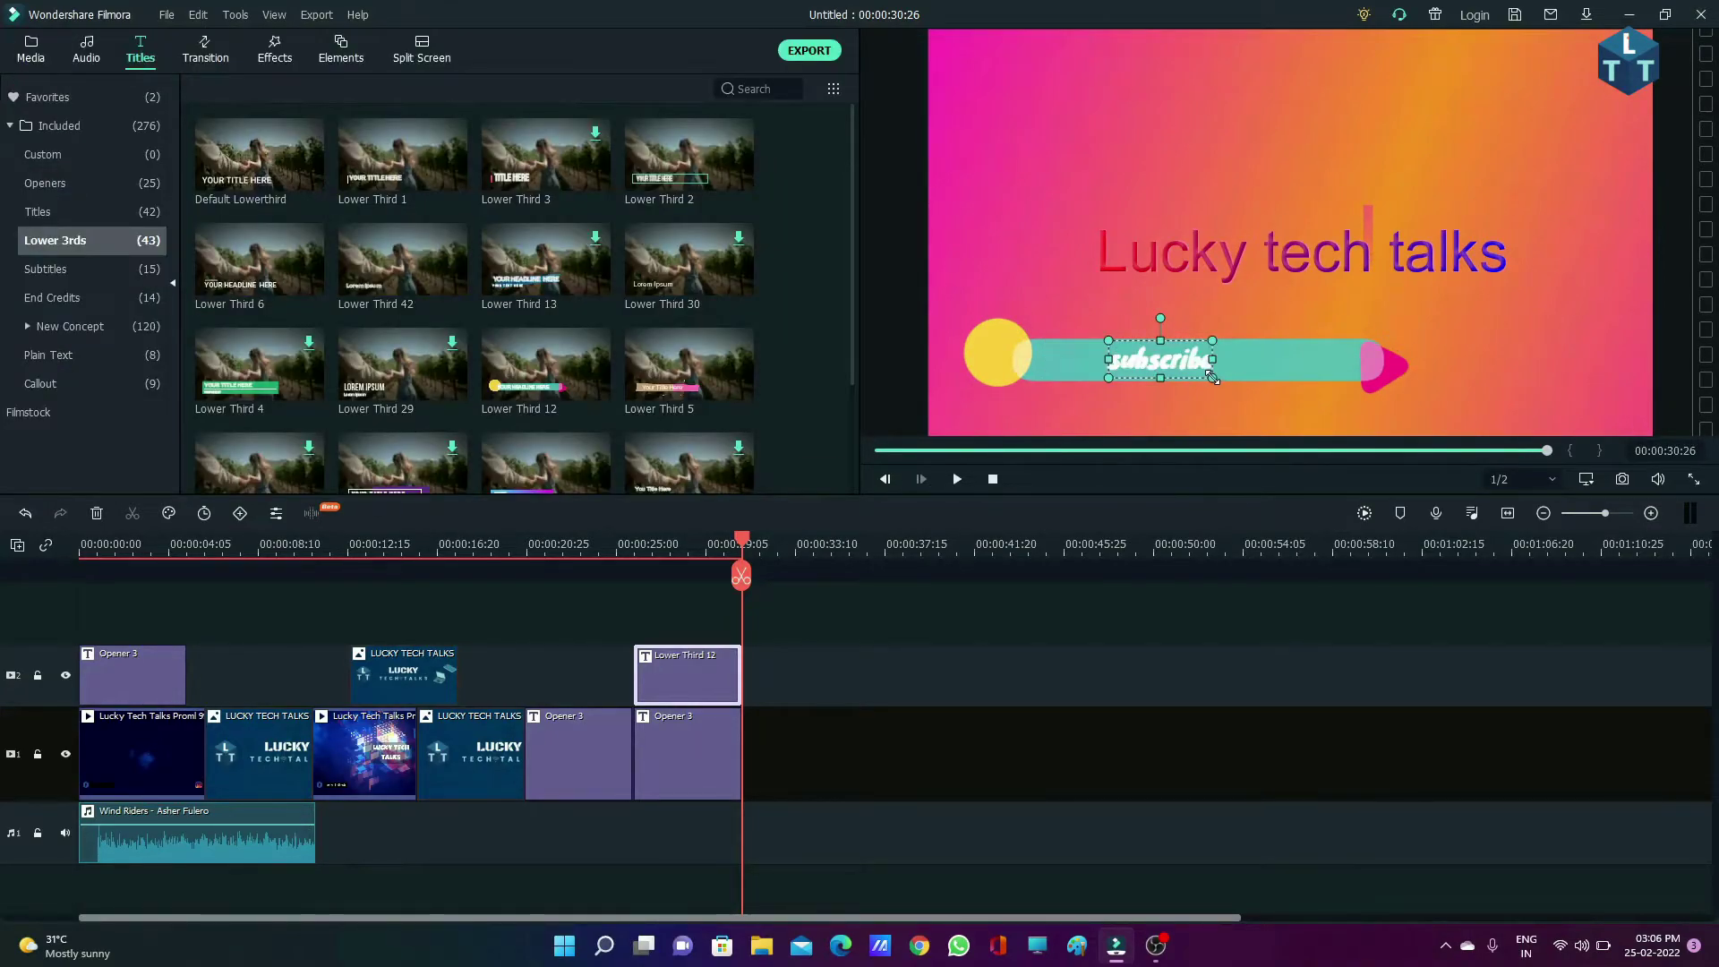
Enlarge the "subscribe" text box in the lower third so the headline displays larger on the banner.
click(1214, 377)
double_click(1234, 378)
click(536, 145)
click(825, 477)
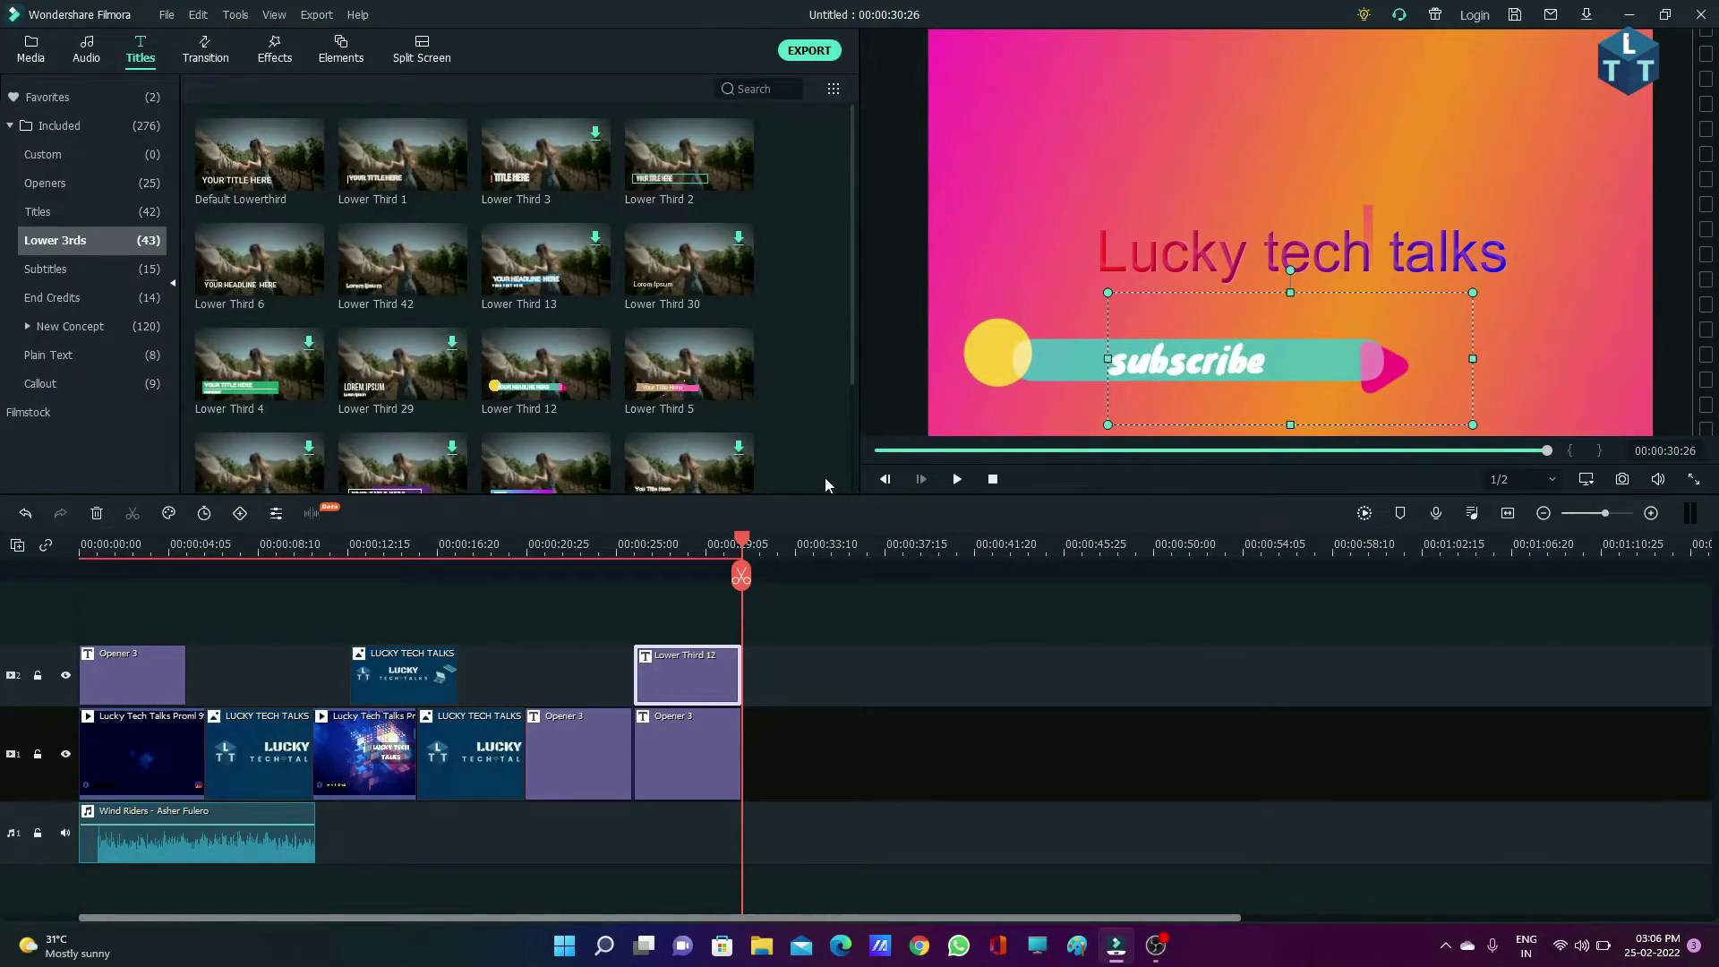
Browse the remaining lower-third titles and preview the Subtitle 2, Subtitle 1, Subtitle 3 and Subtitle 4 presets.
scroll(368, 255, down, 5)
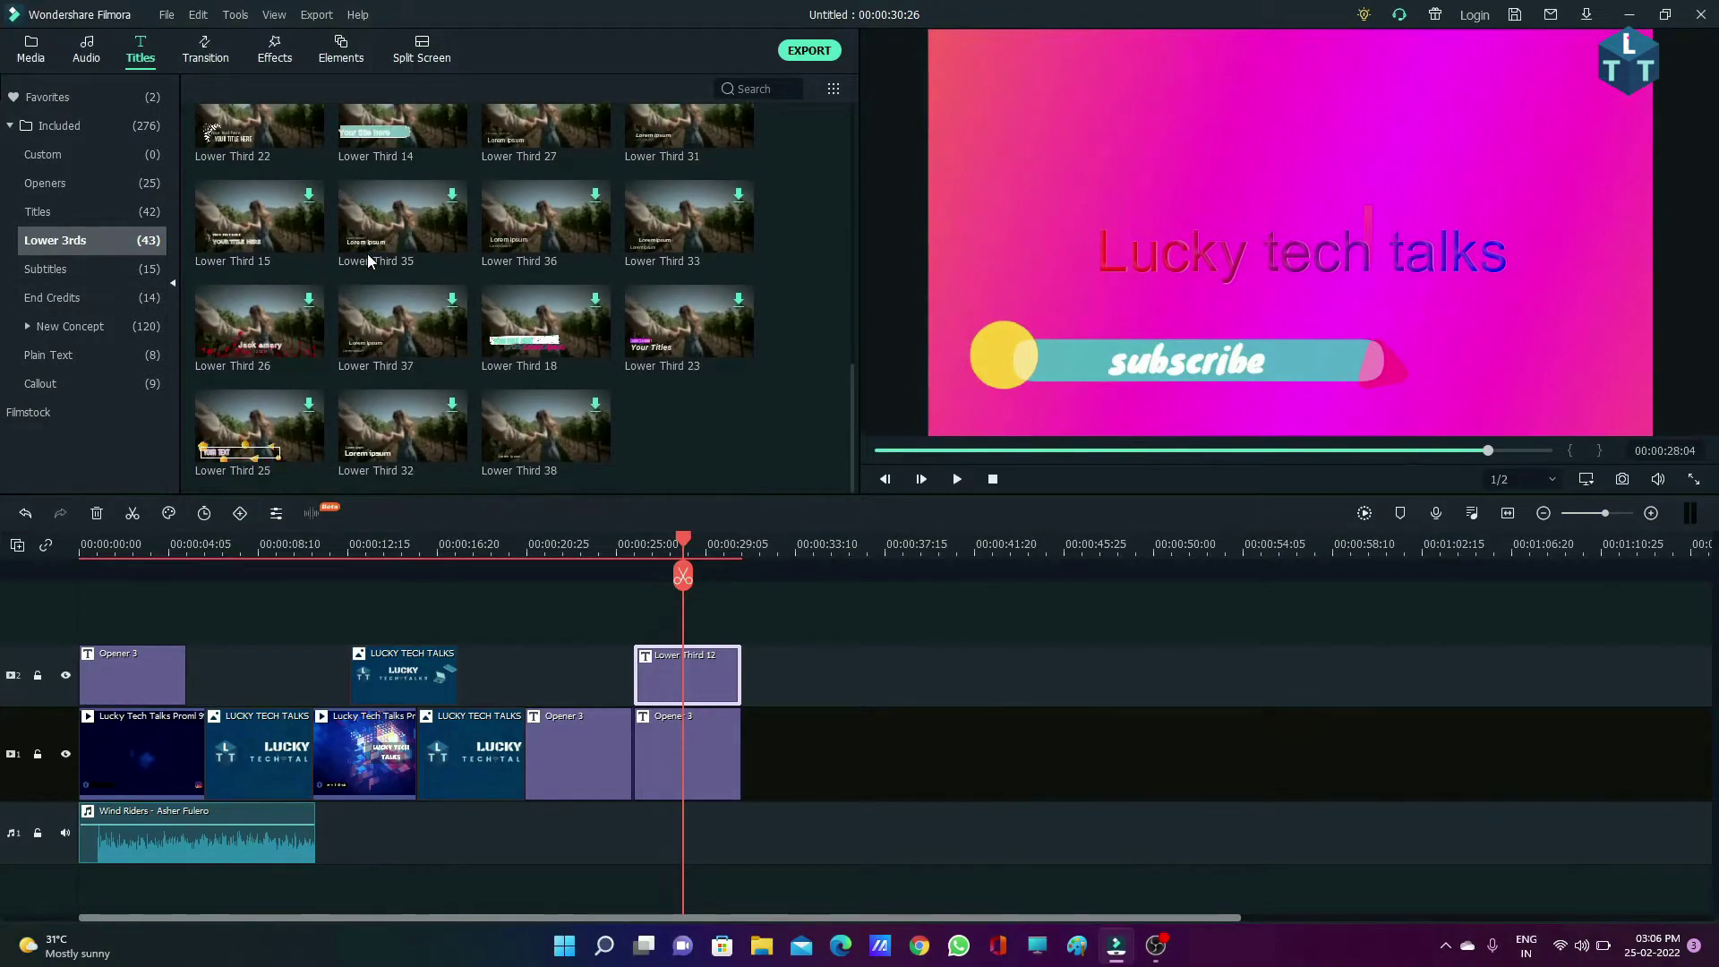
scroll(367, 254, up, 5)
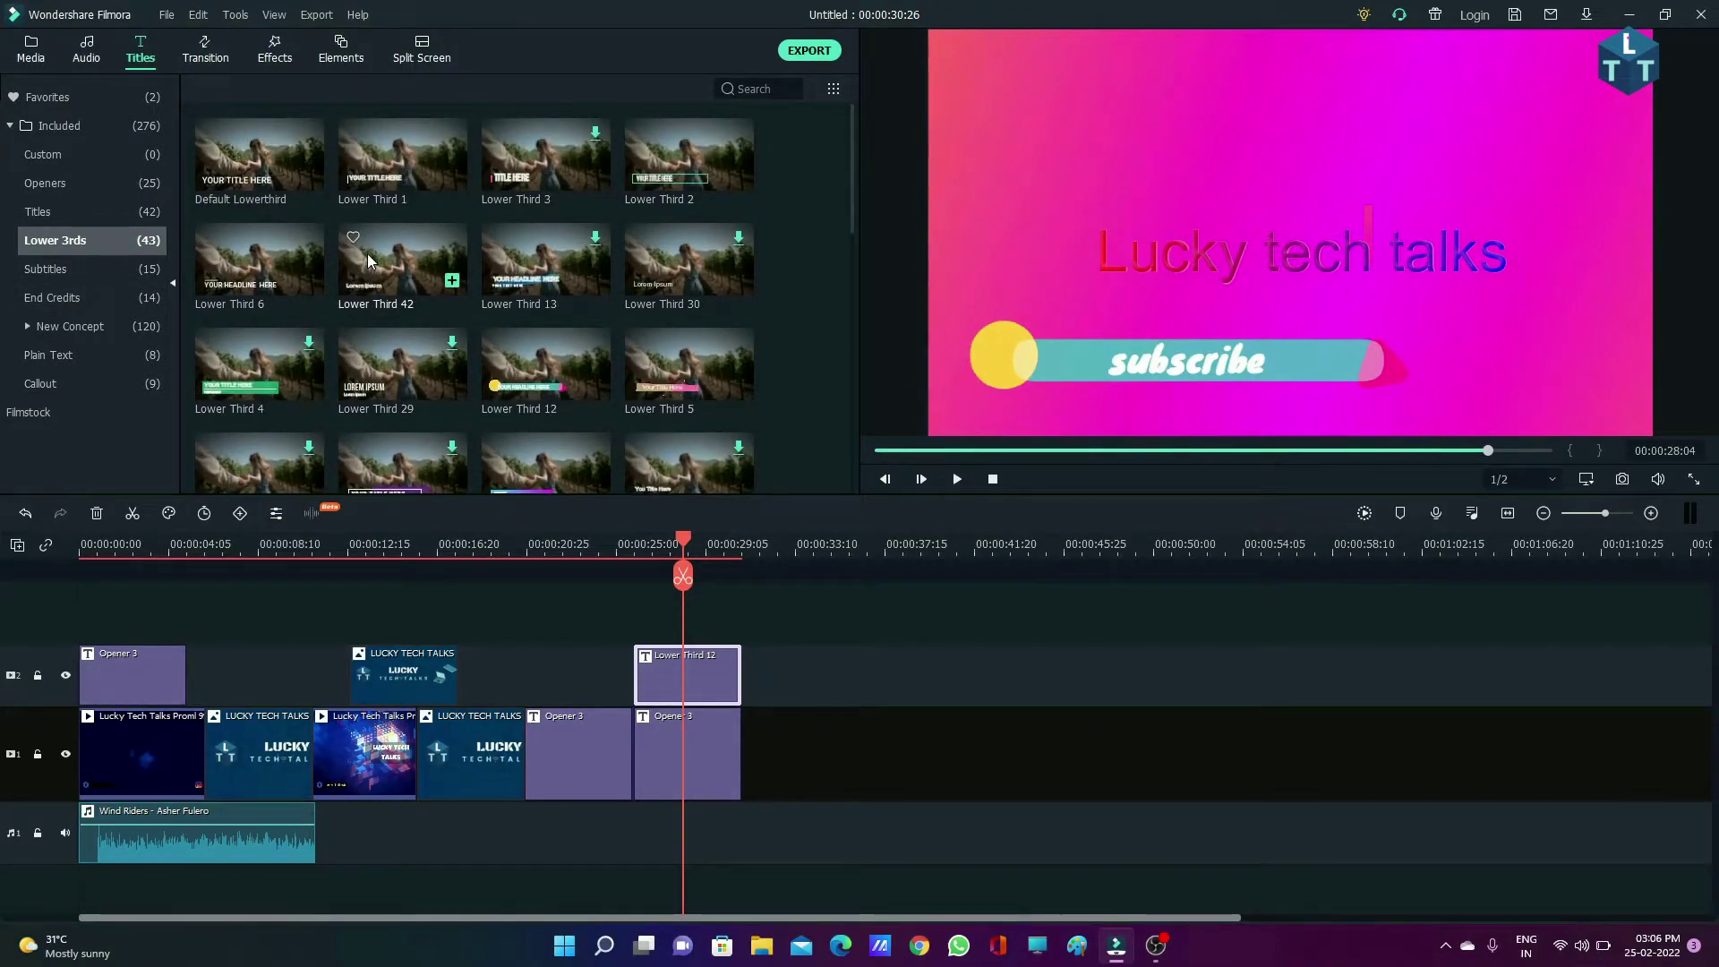
click(94, 265)
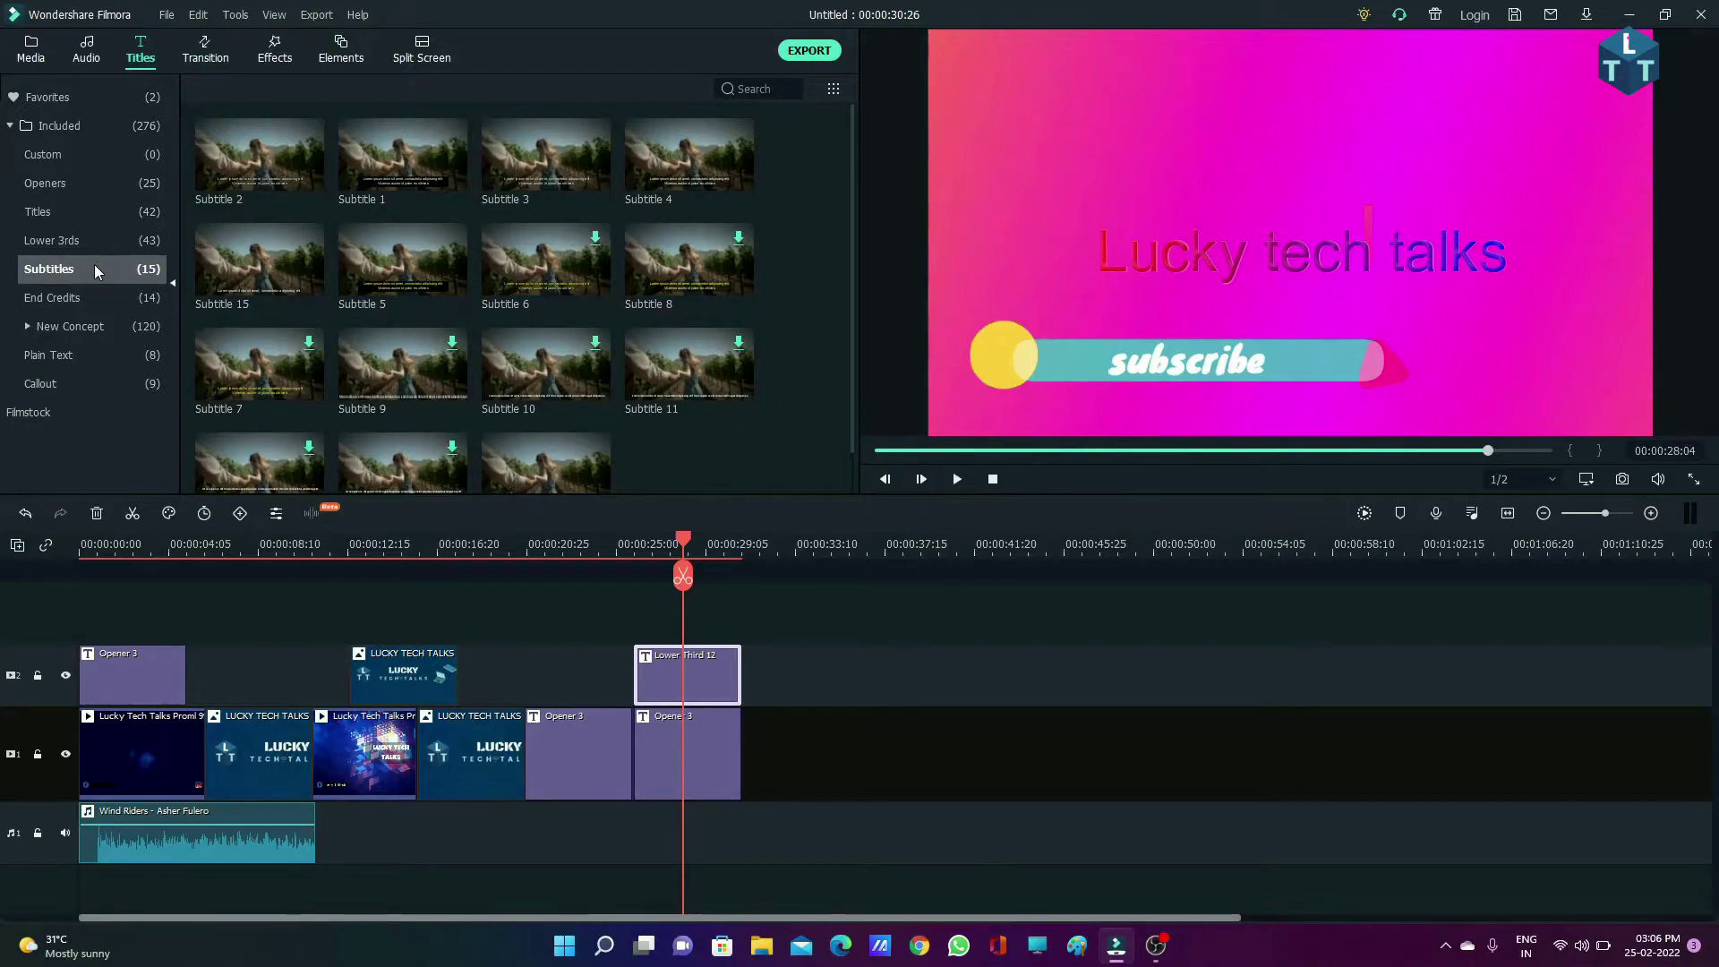
click(279, 156)
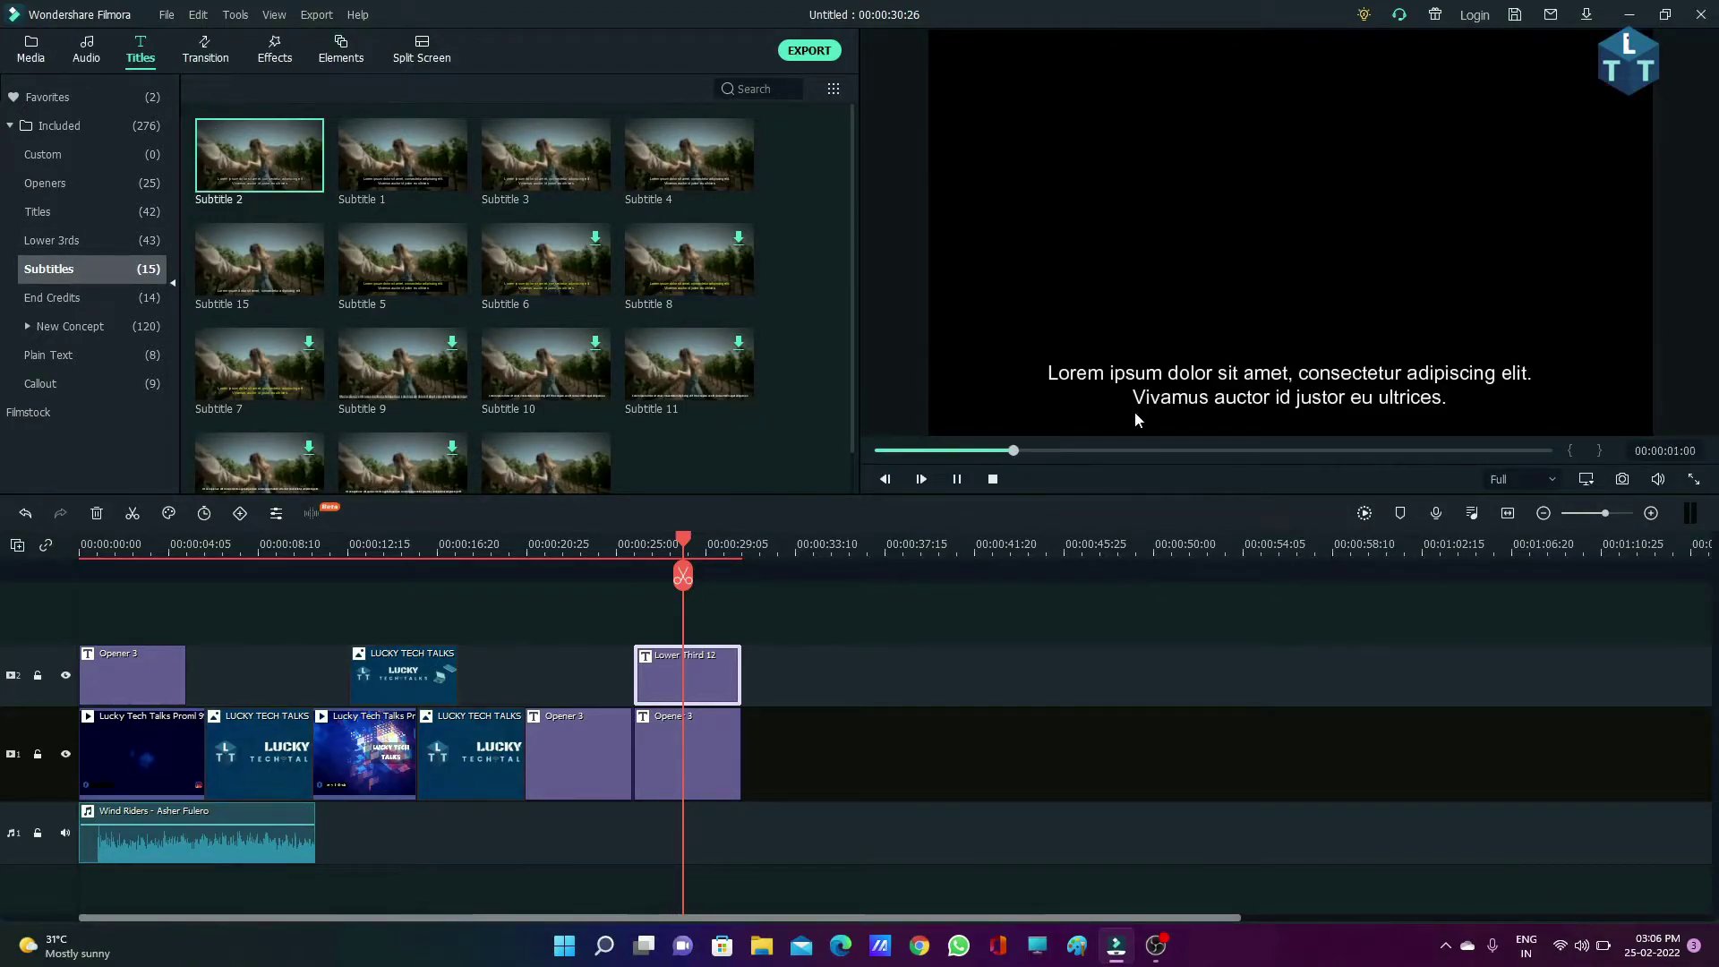
click(380, 145)
click(573, 166)
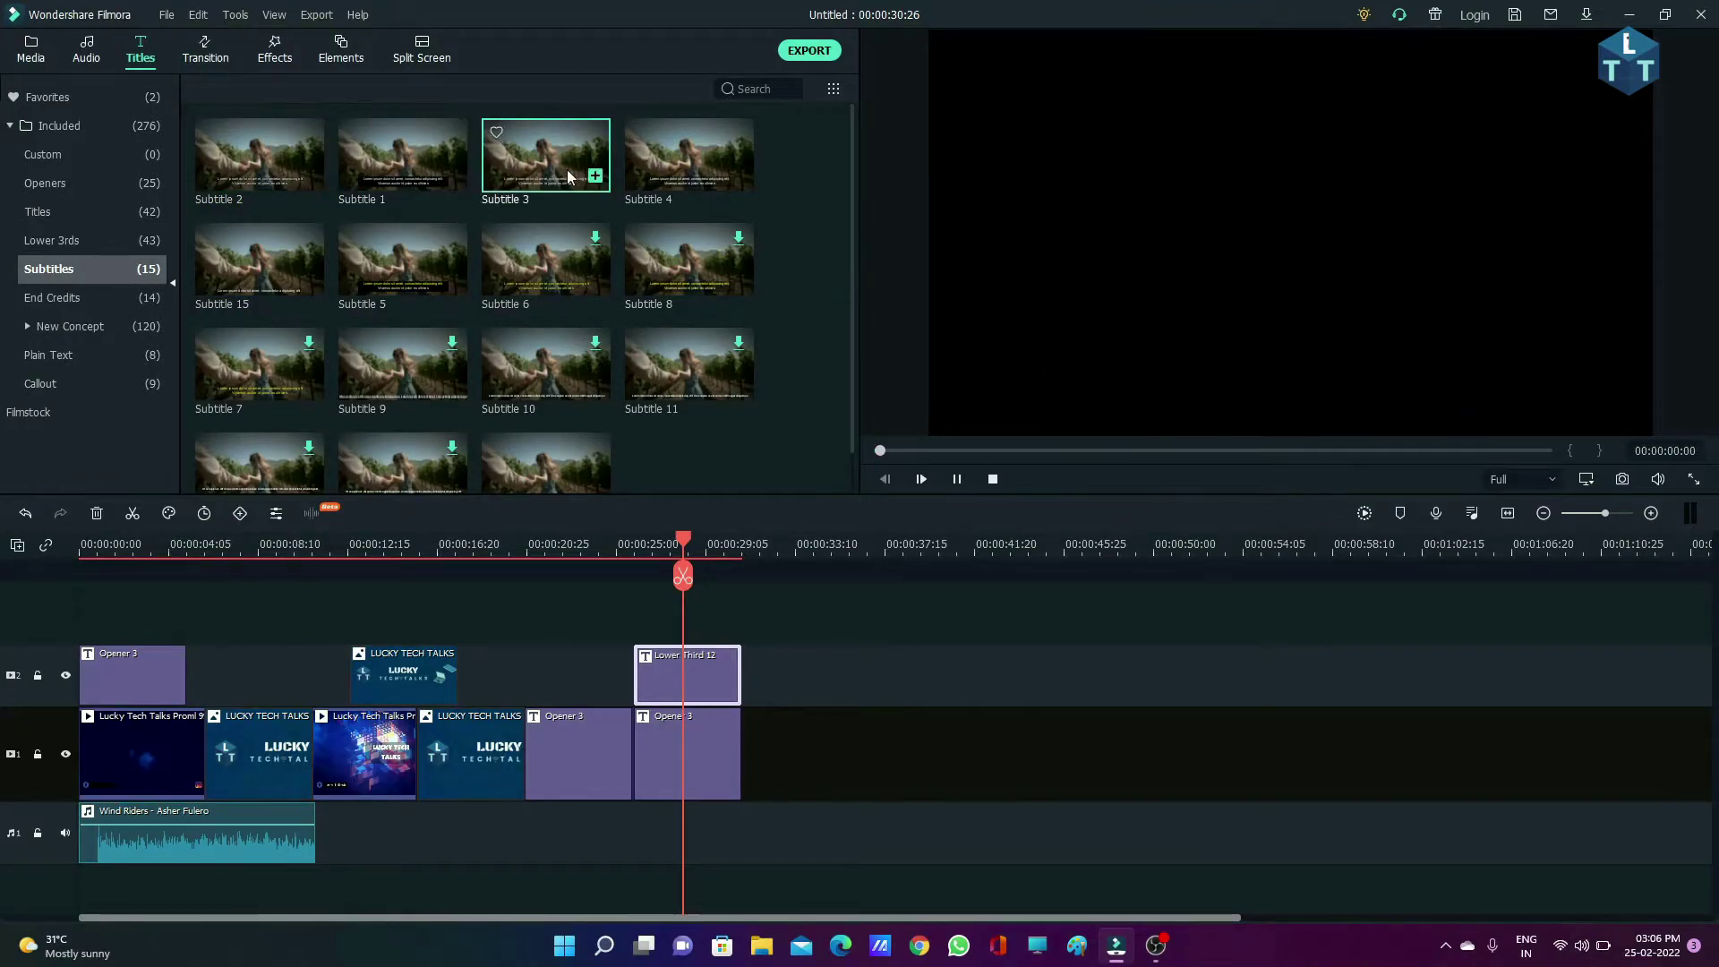
click(695, 176)
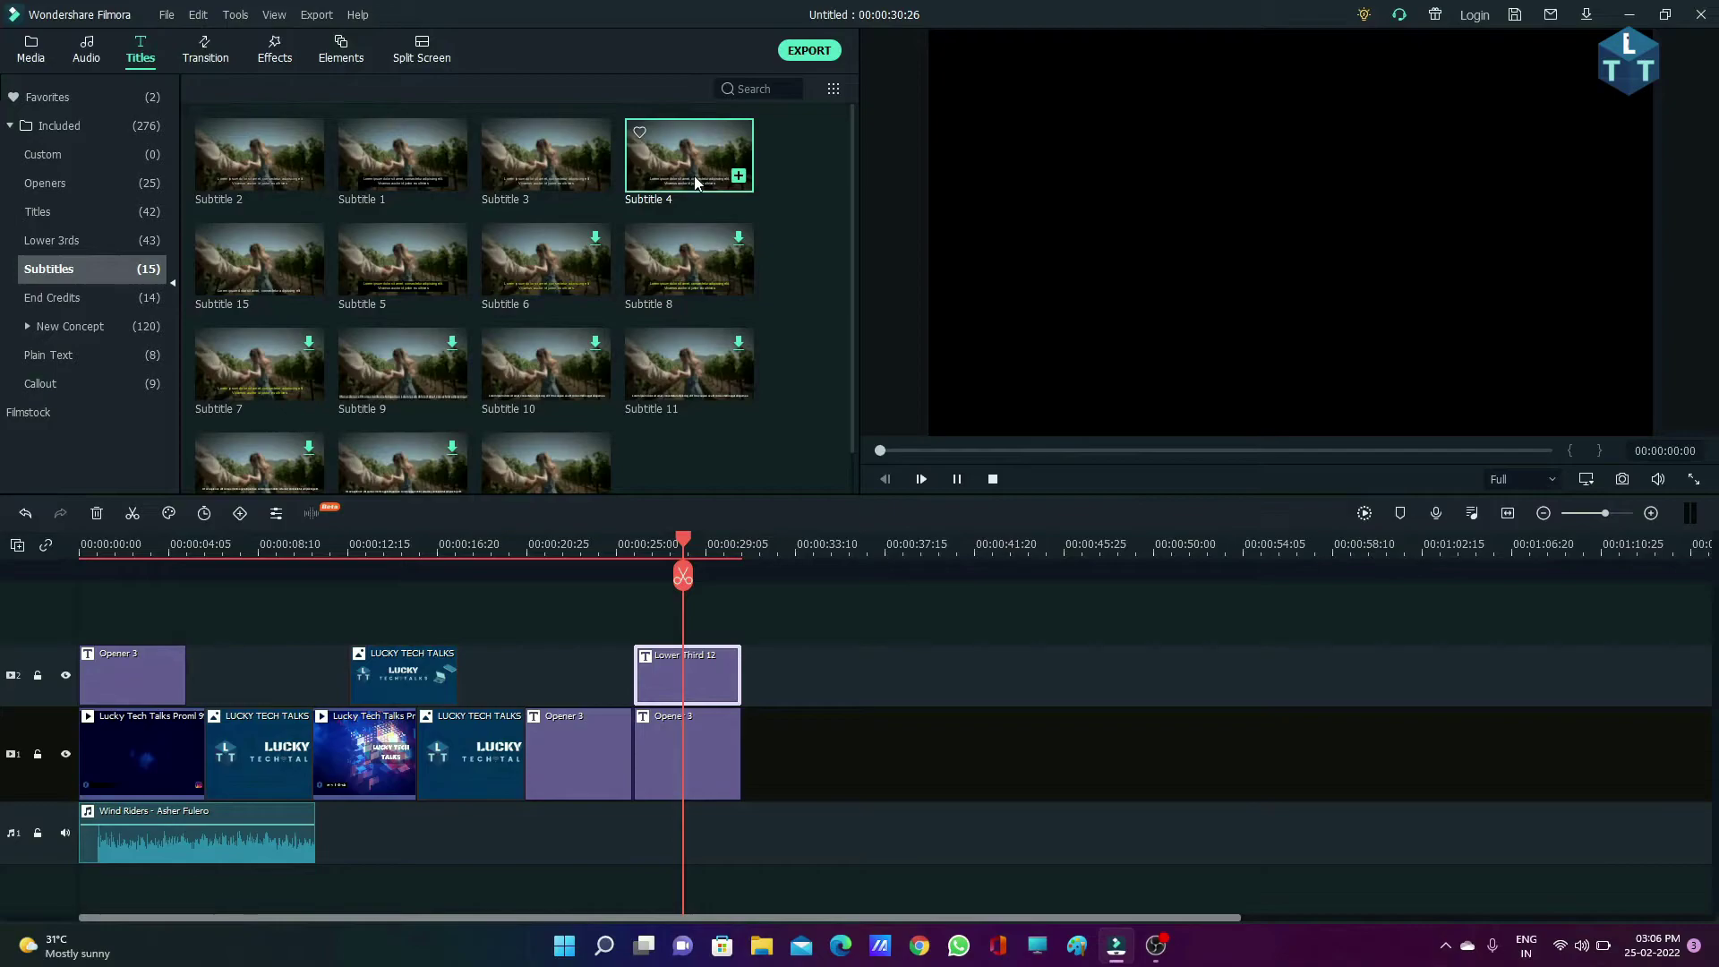
Browse the end credit titles and preview the Credit 1 preset.
click(57, 304)
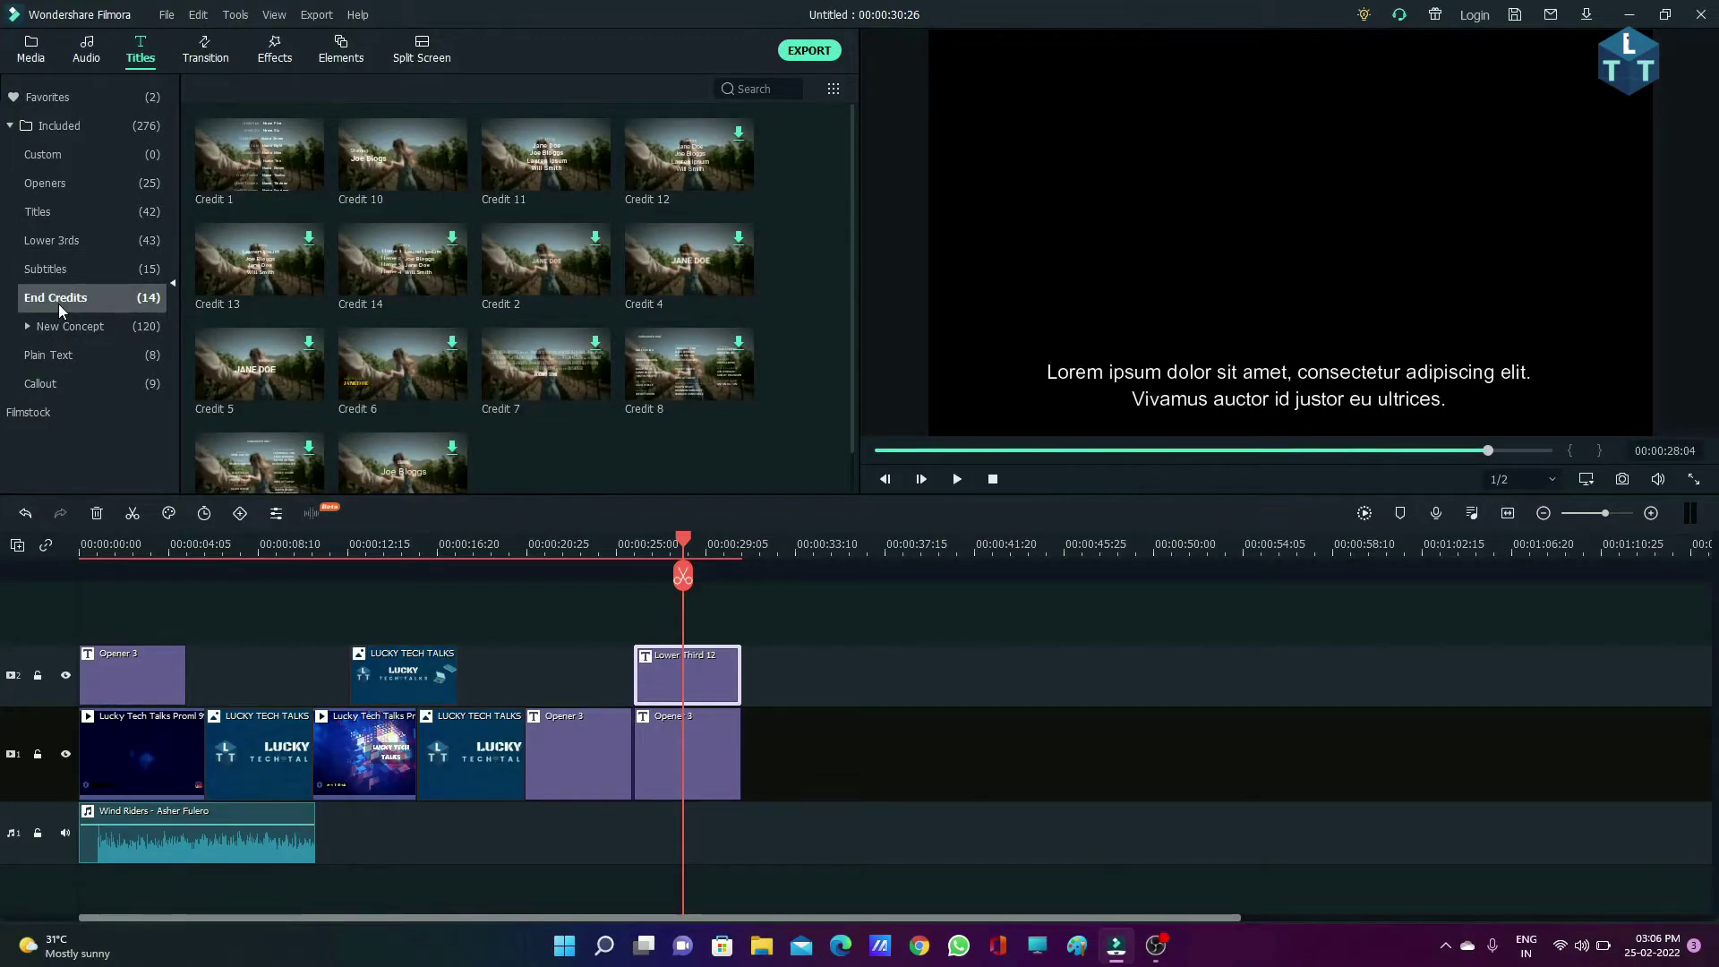
mouse_move(300, 286)
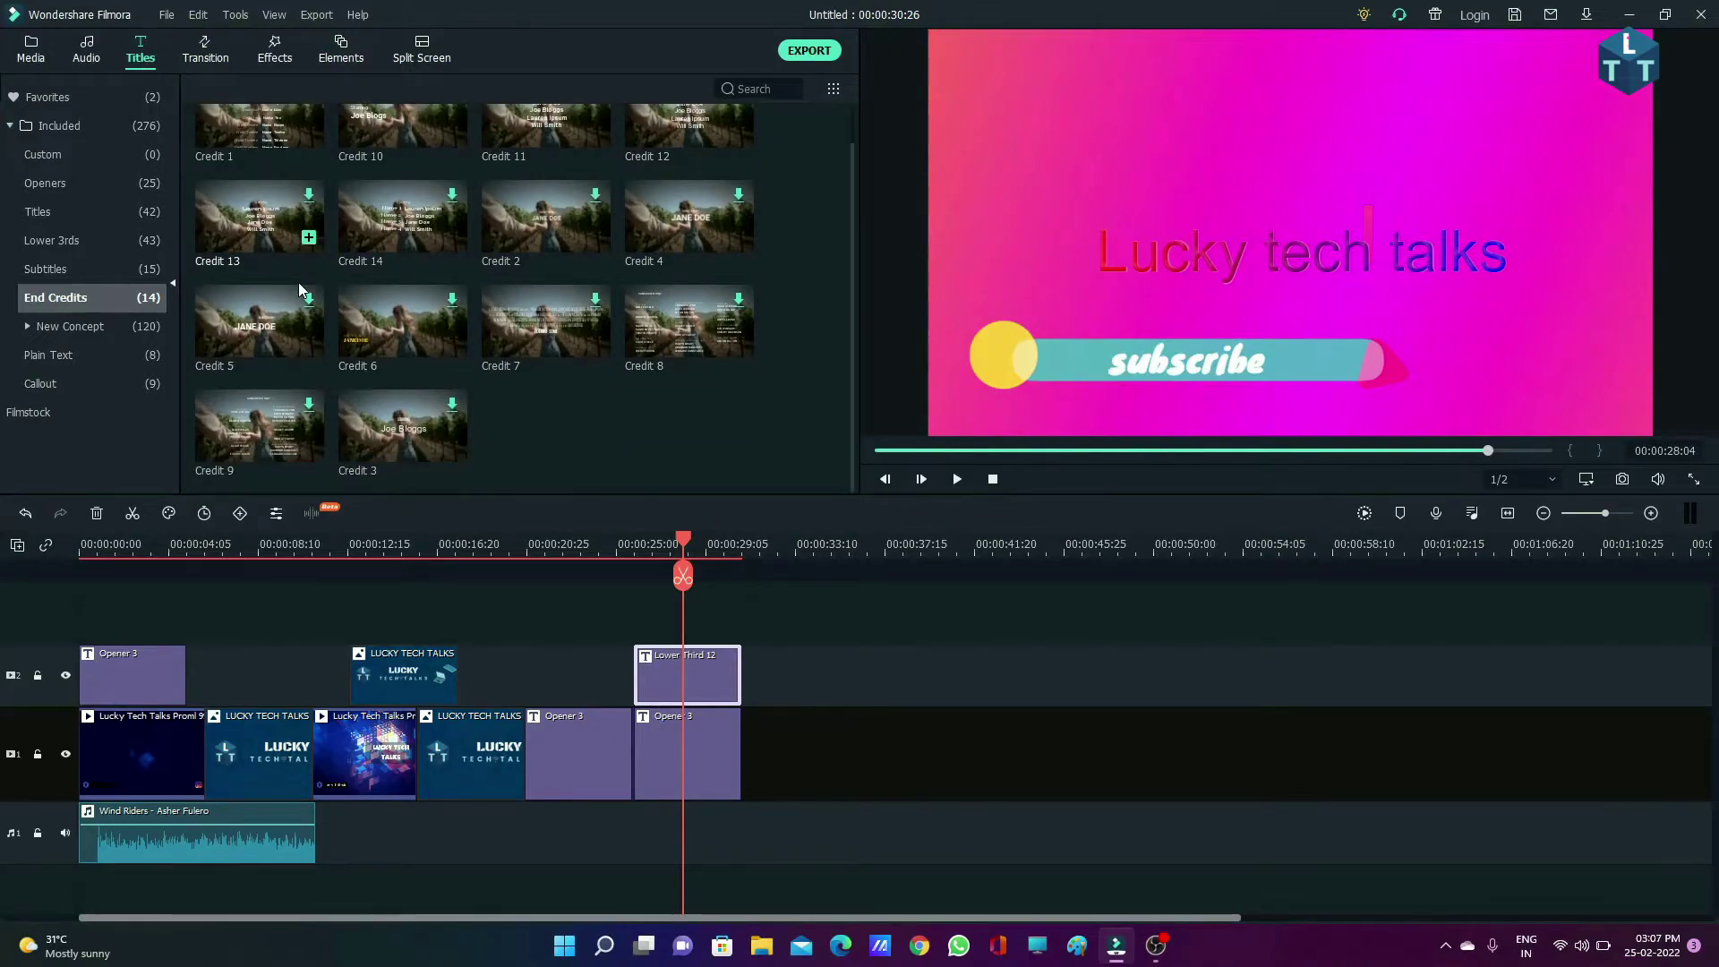
scroll(301, 288, down, 1)
scroll(301, 288, up, 1)
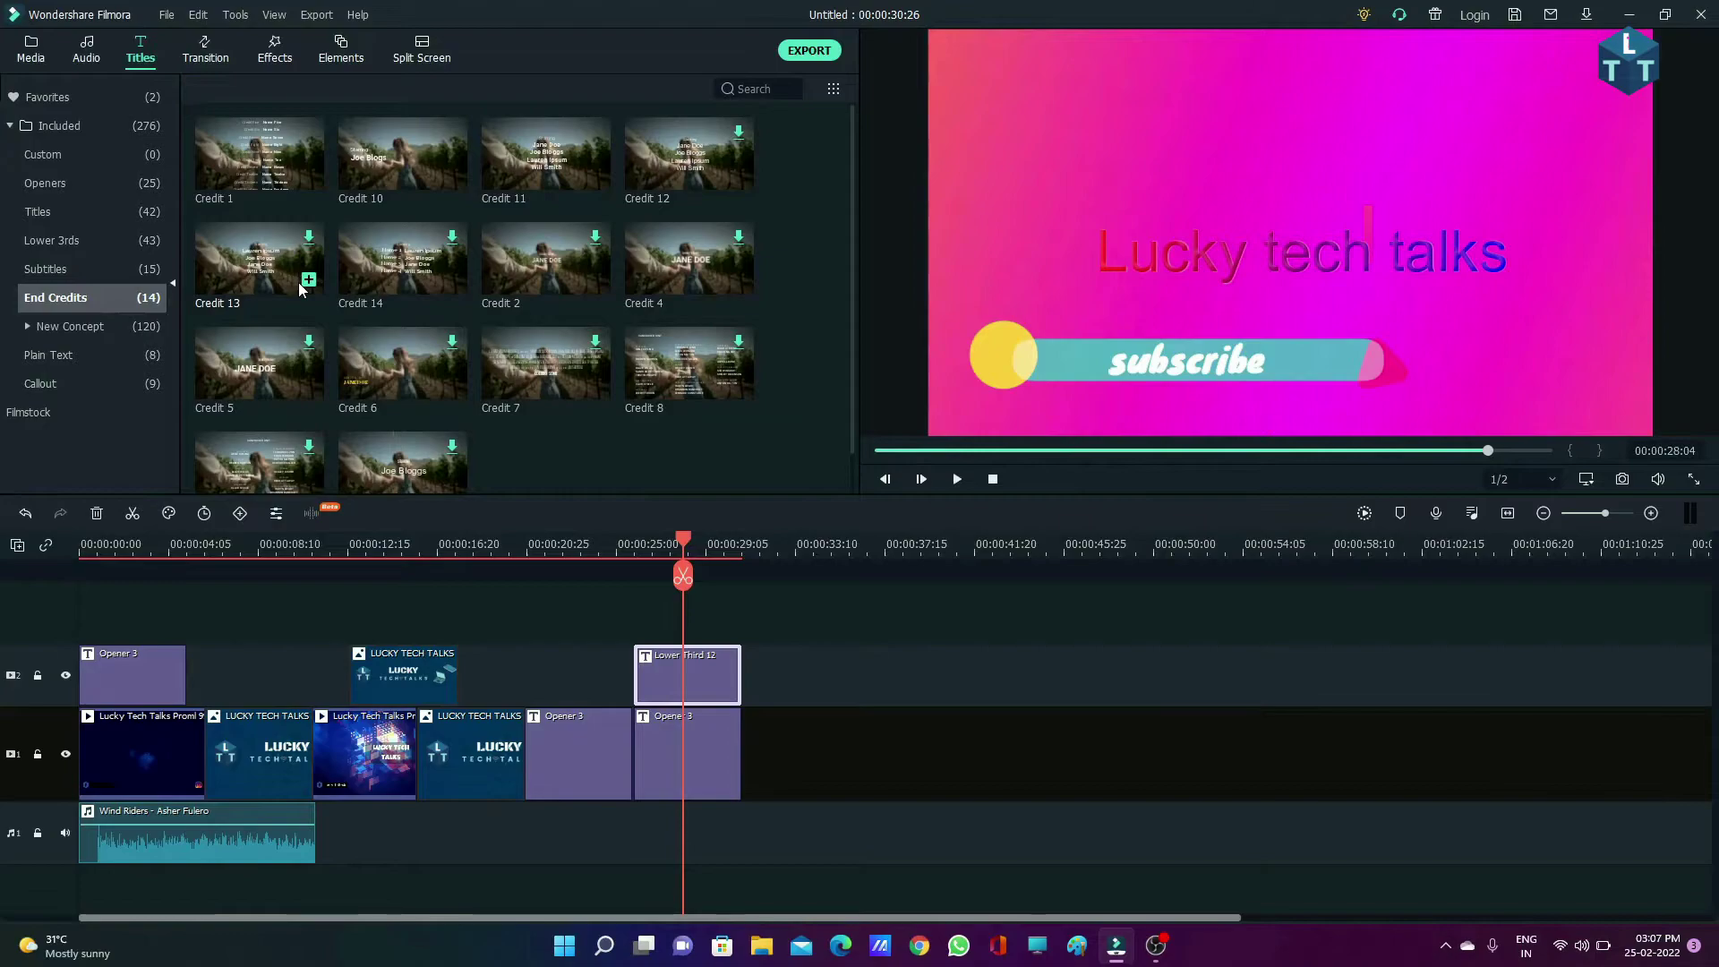
click(259, 163)
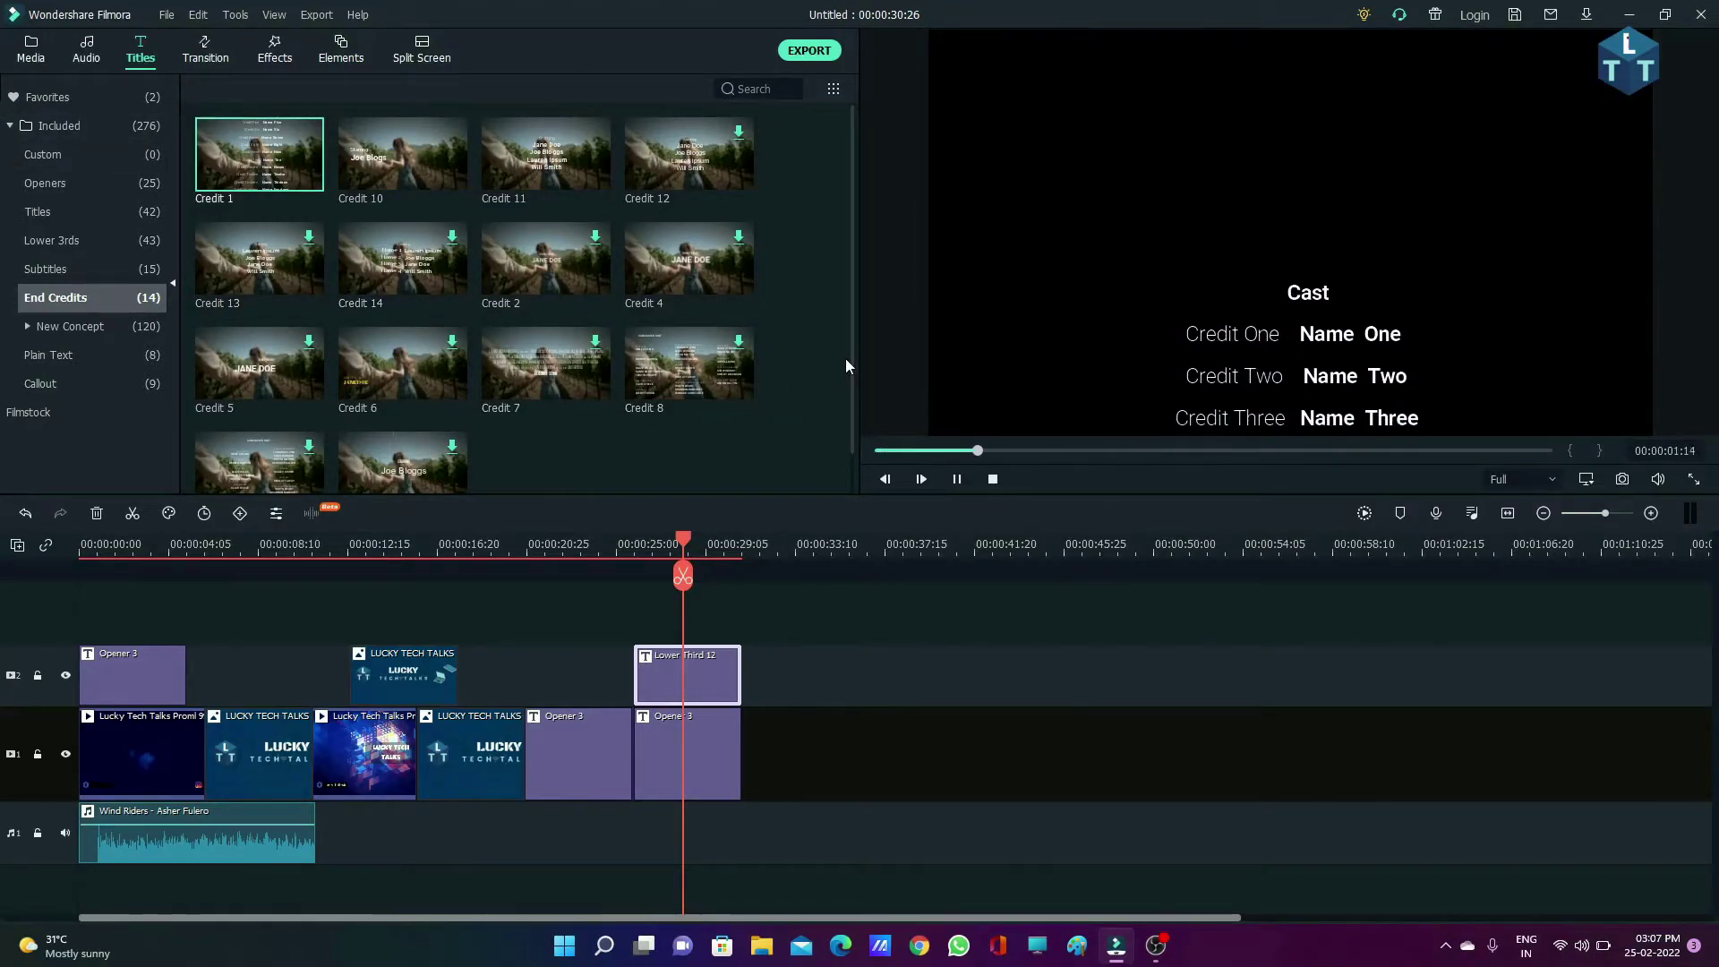
Place Cube transitions at the start and end of the first Opener 3 on the main video track and play them back.
click(205, 50)
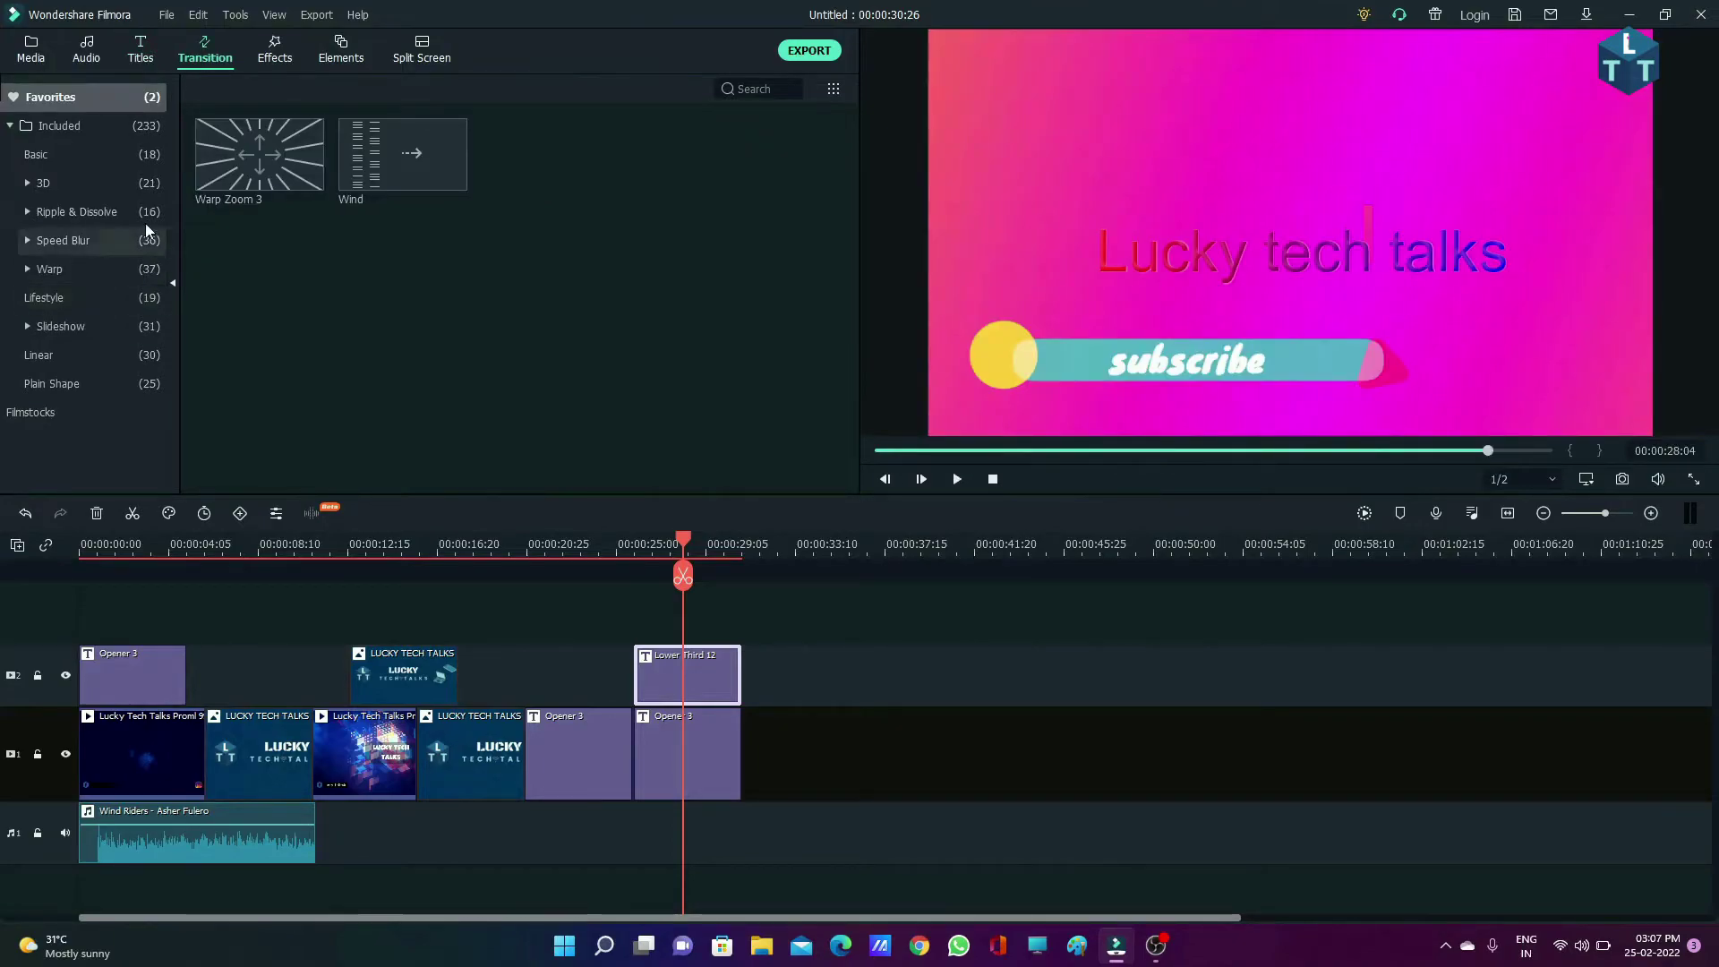
click(63, 150)
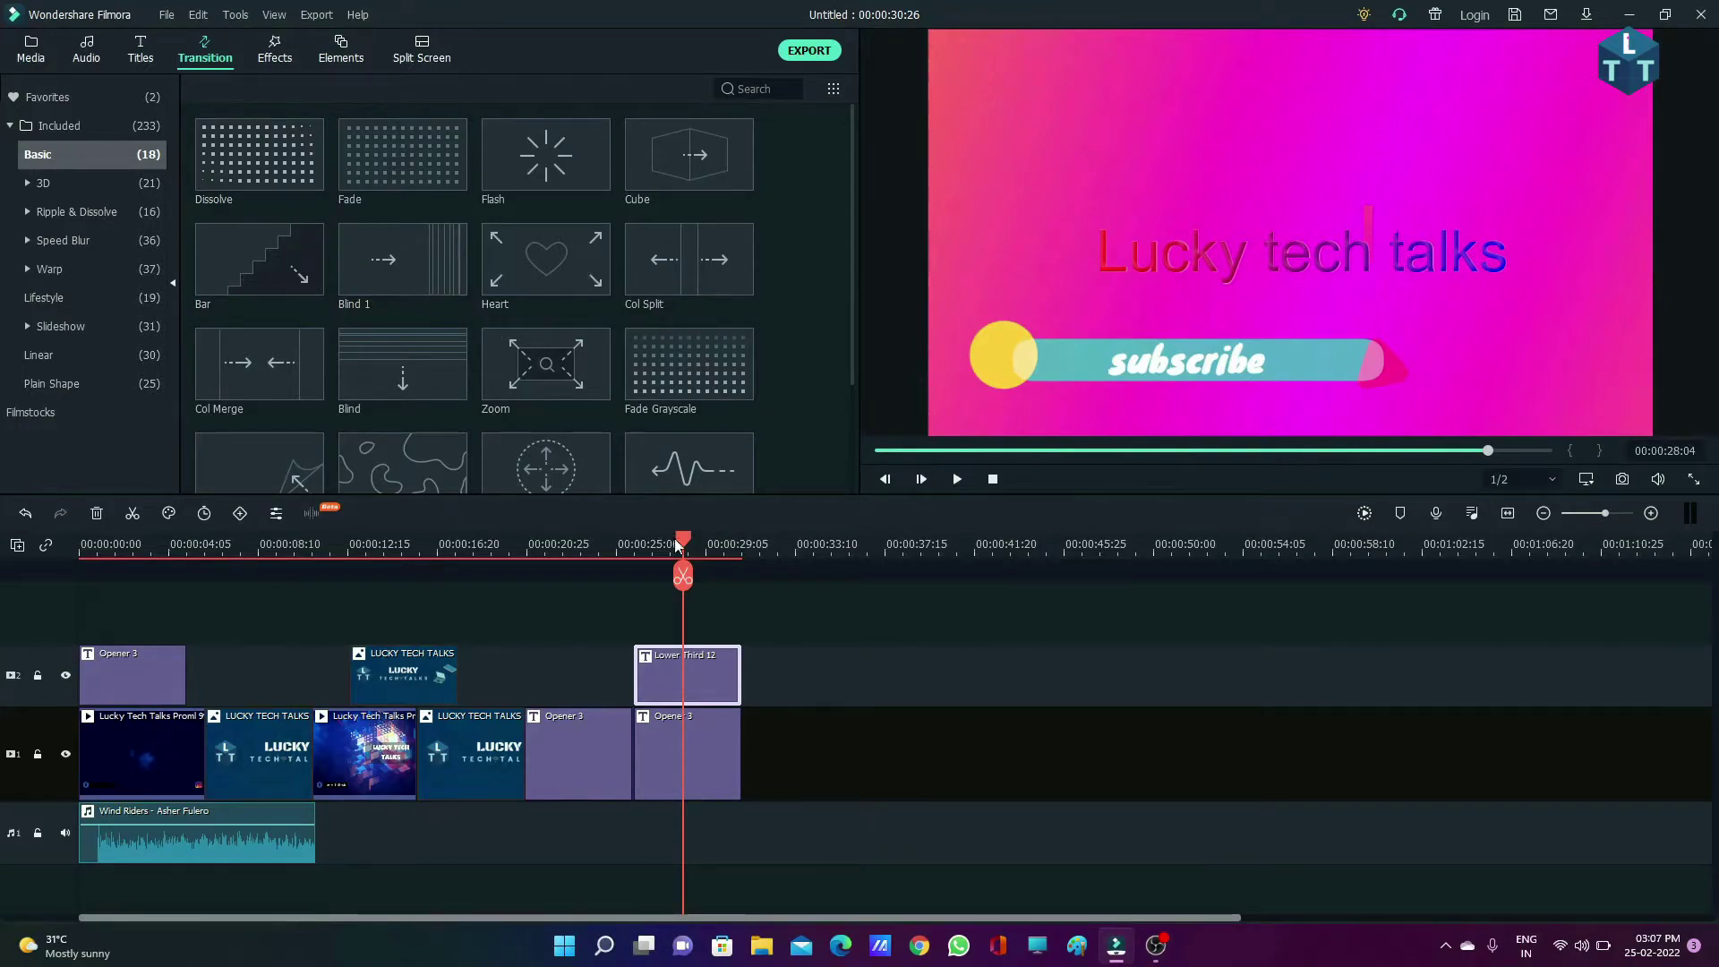
drag(685, 540, 625, 543)
click(736, 177)
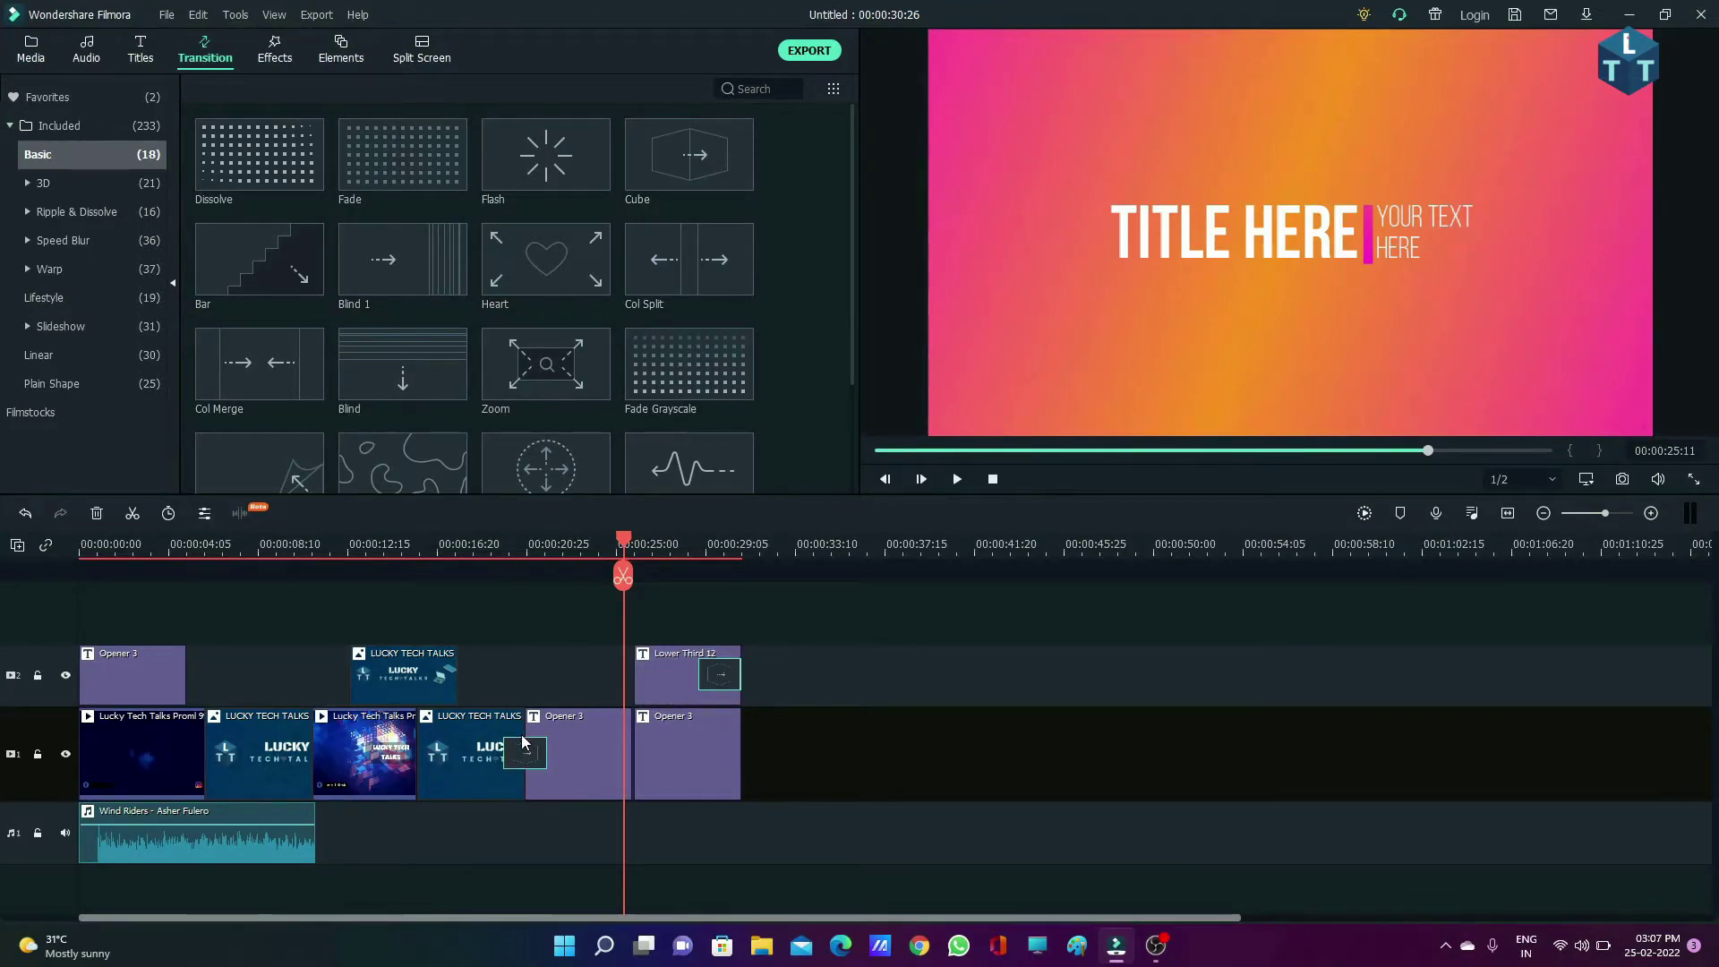
drag(726, 684, 612, 753)
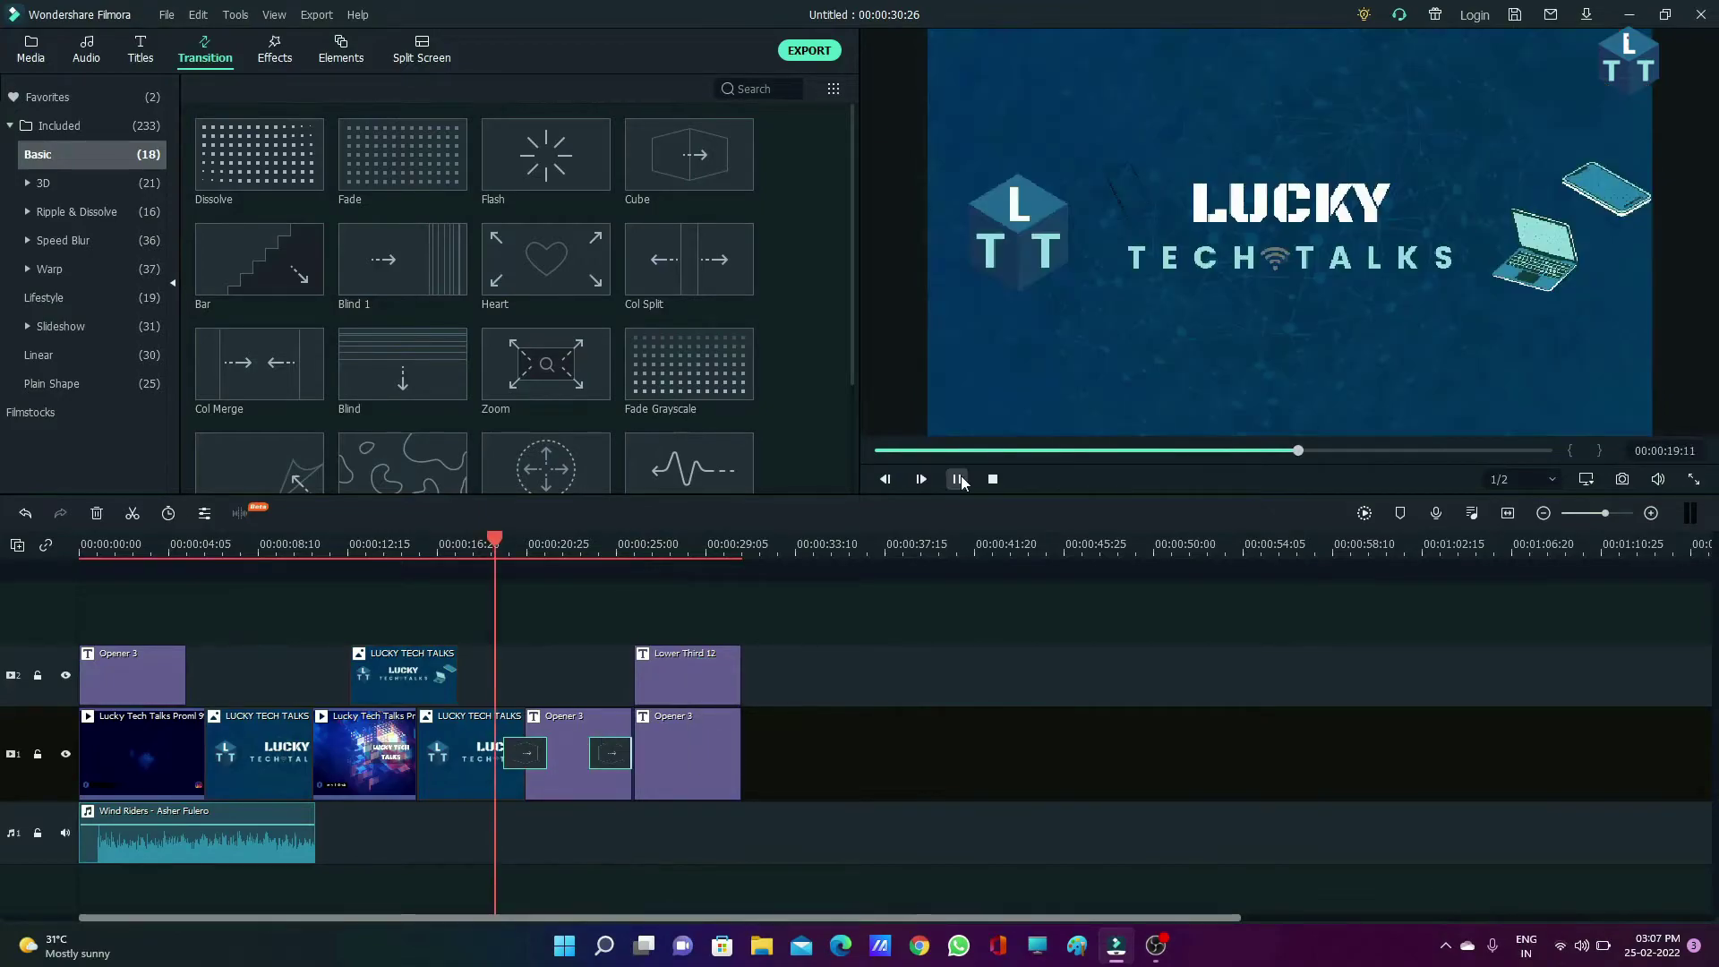
click(957, 479)
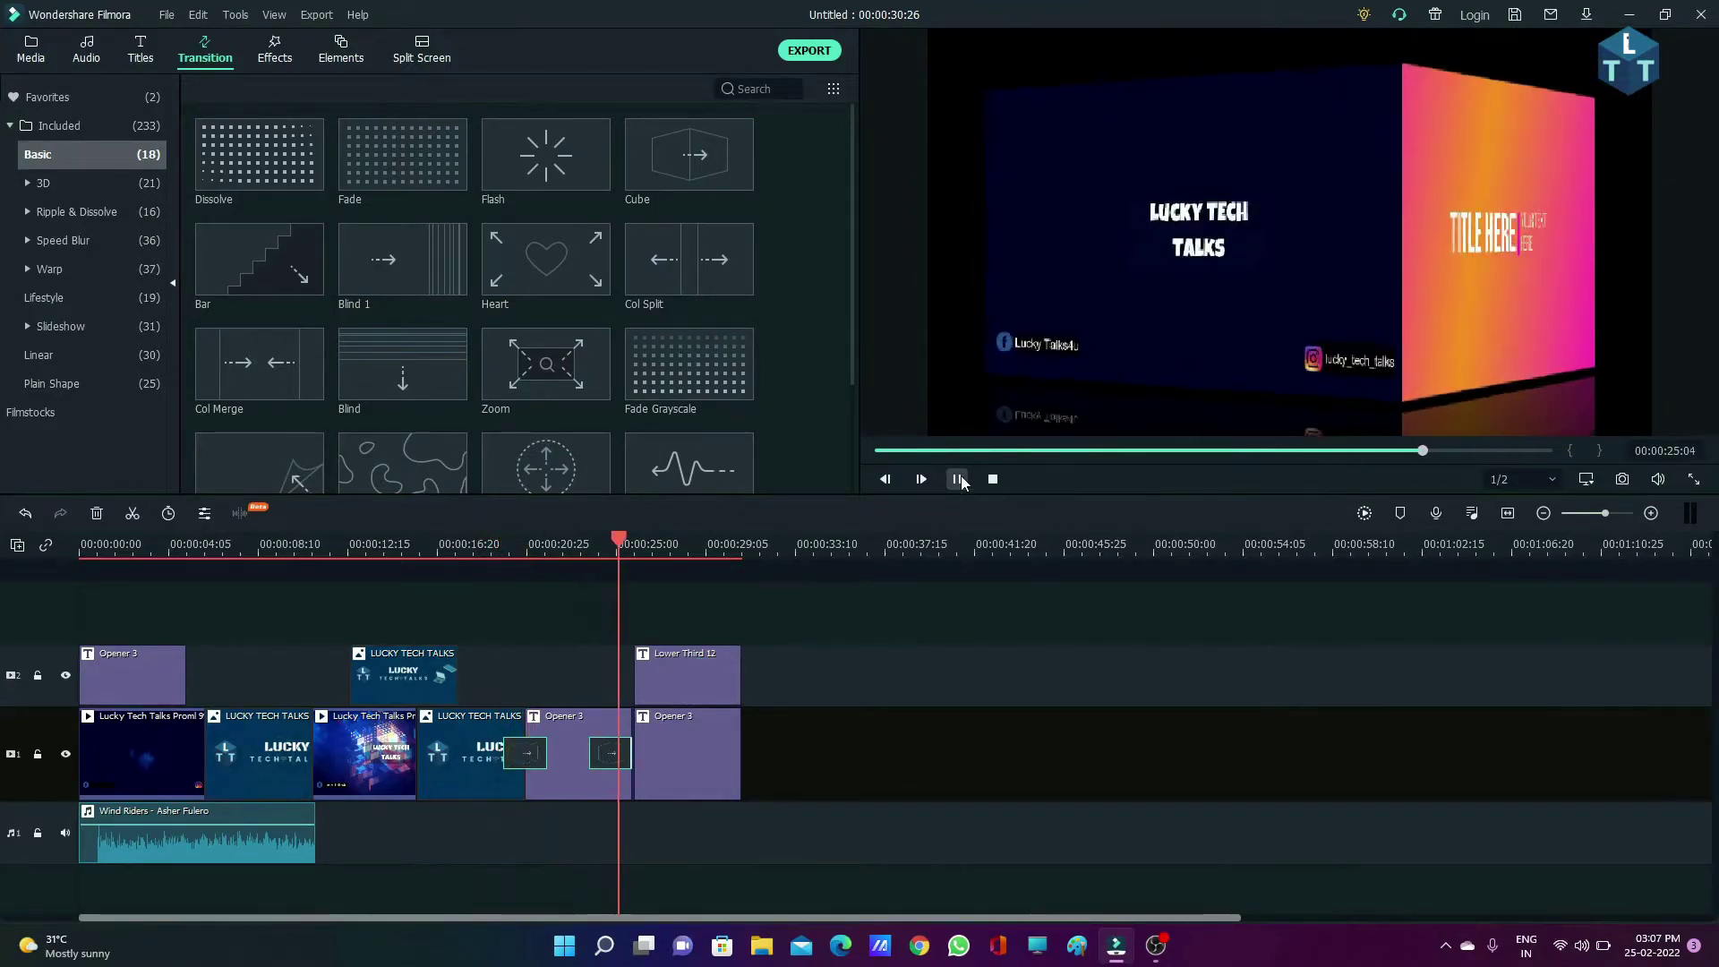
click(957, 479)
Browse the remaining Basic transitions and the 3D and Ripple & Dissolve transition categories.
scroll(351, 390, down, 2)
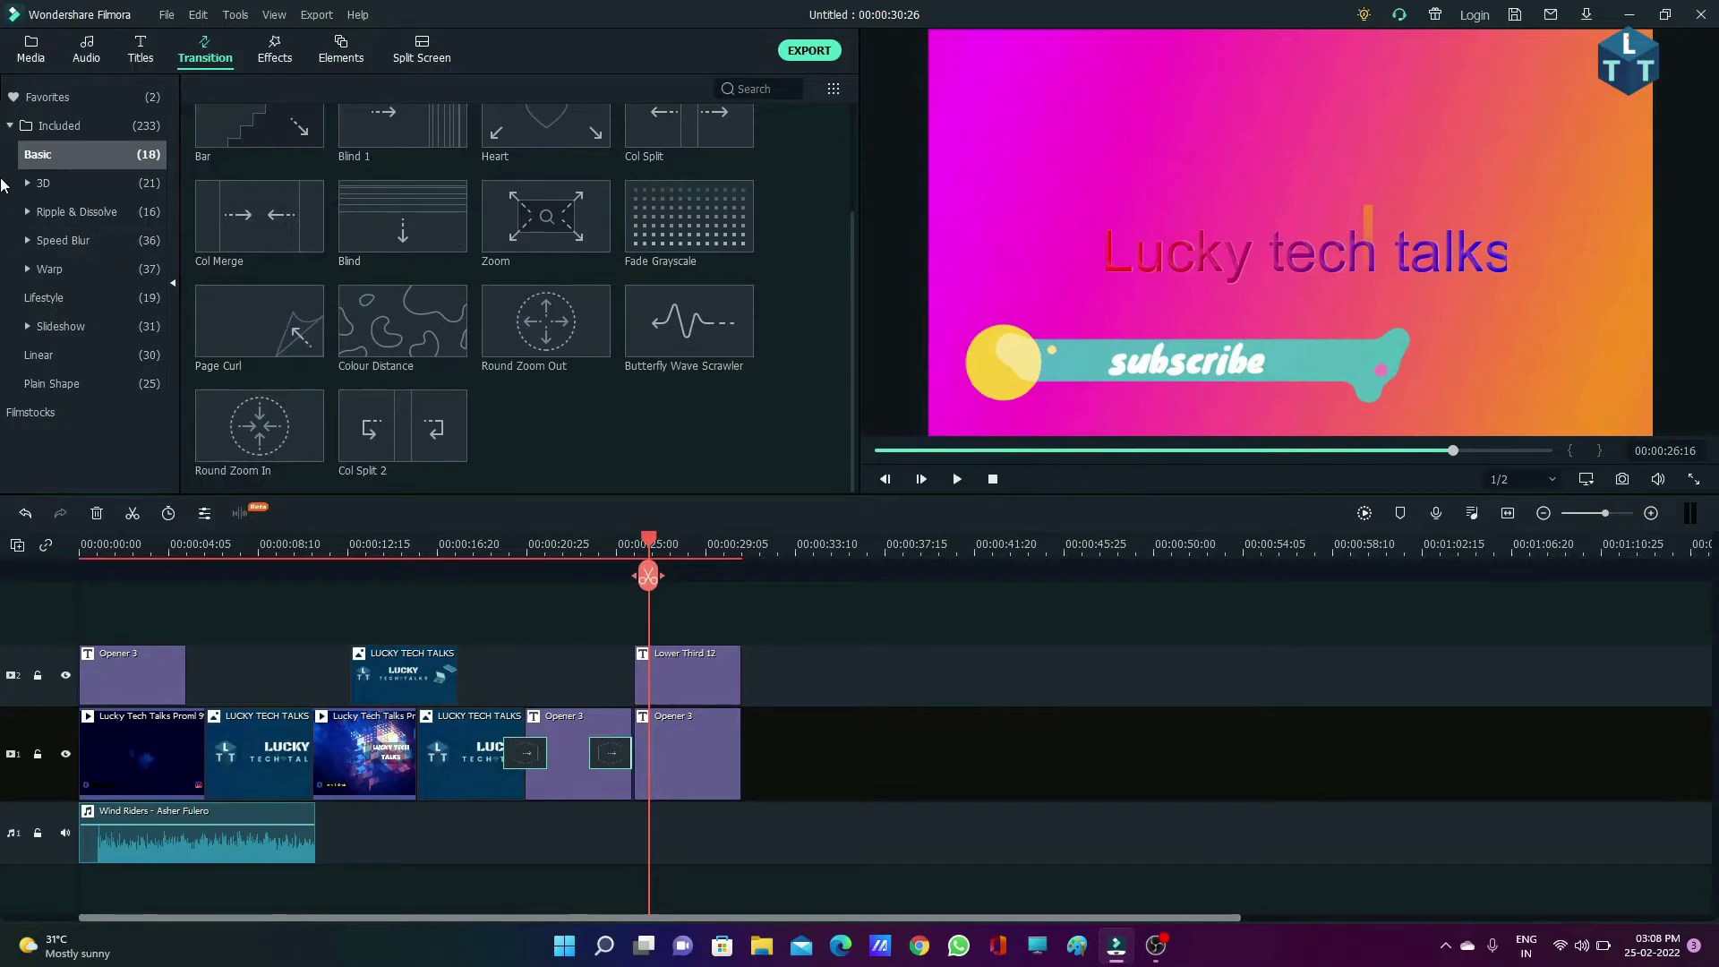
click(46, 186)
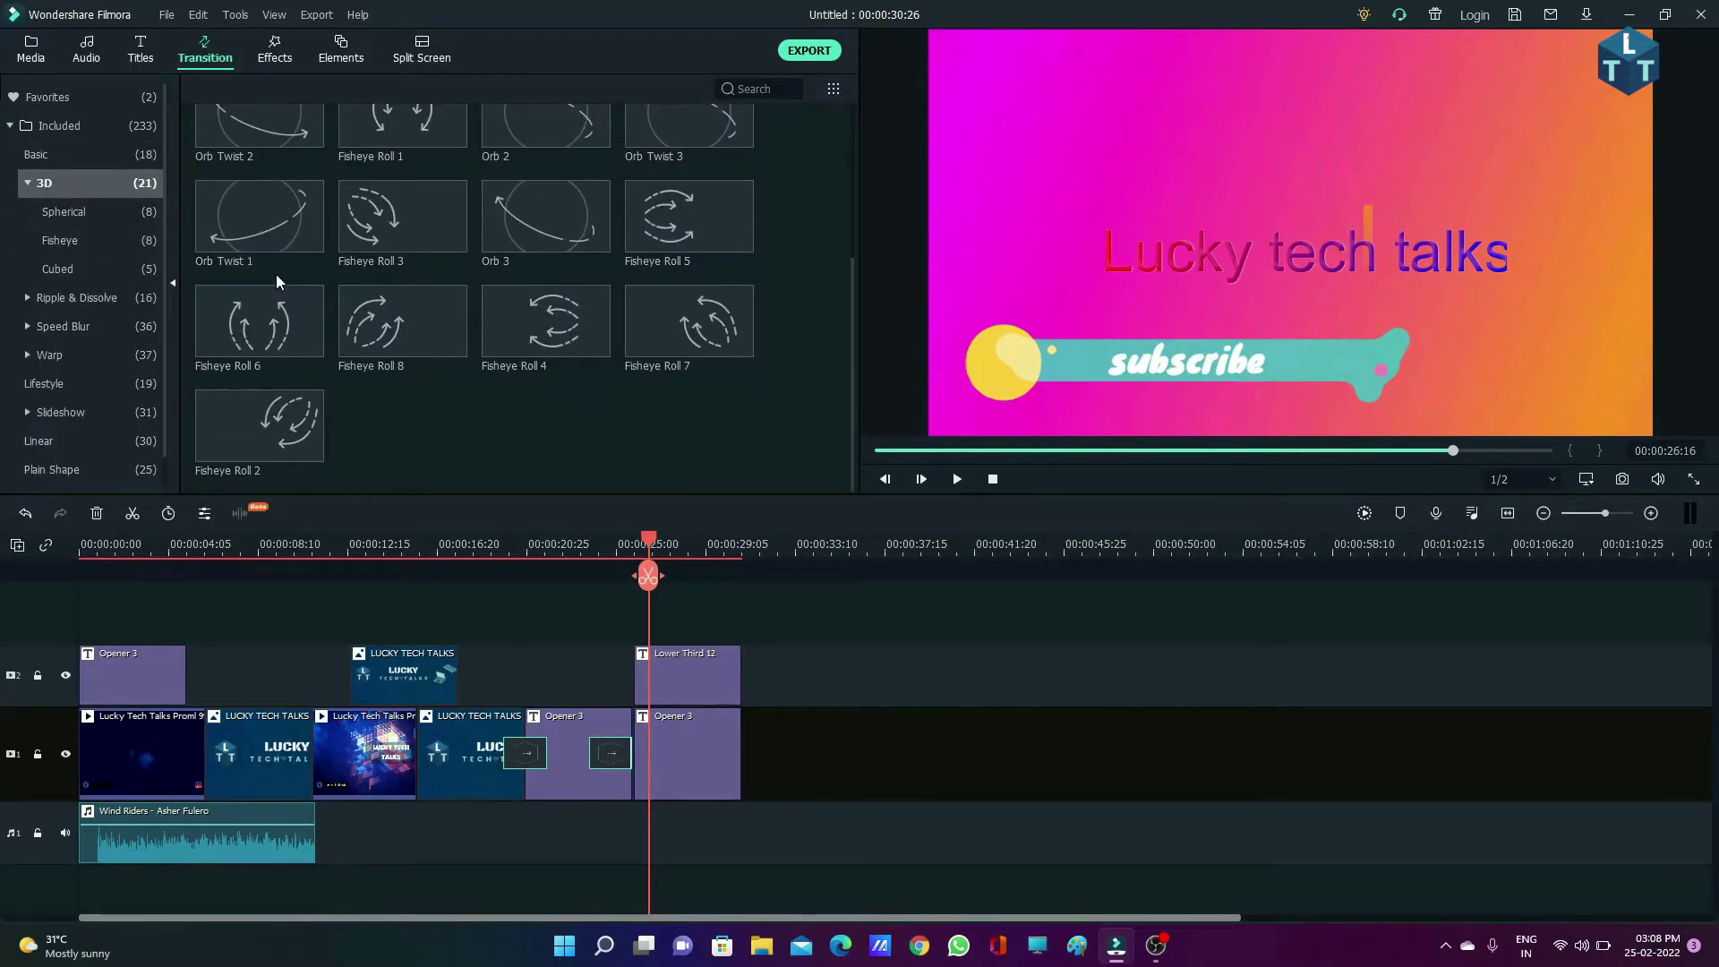
click(139, 300)
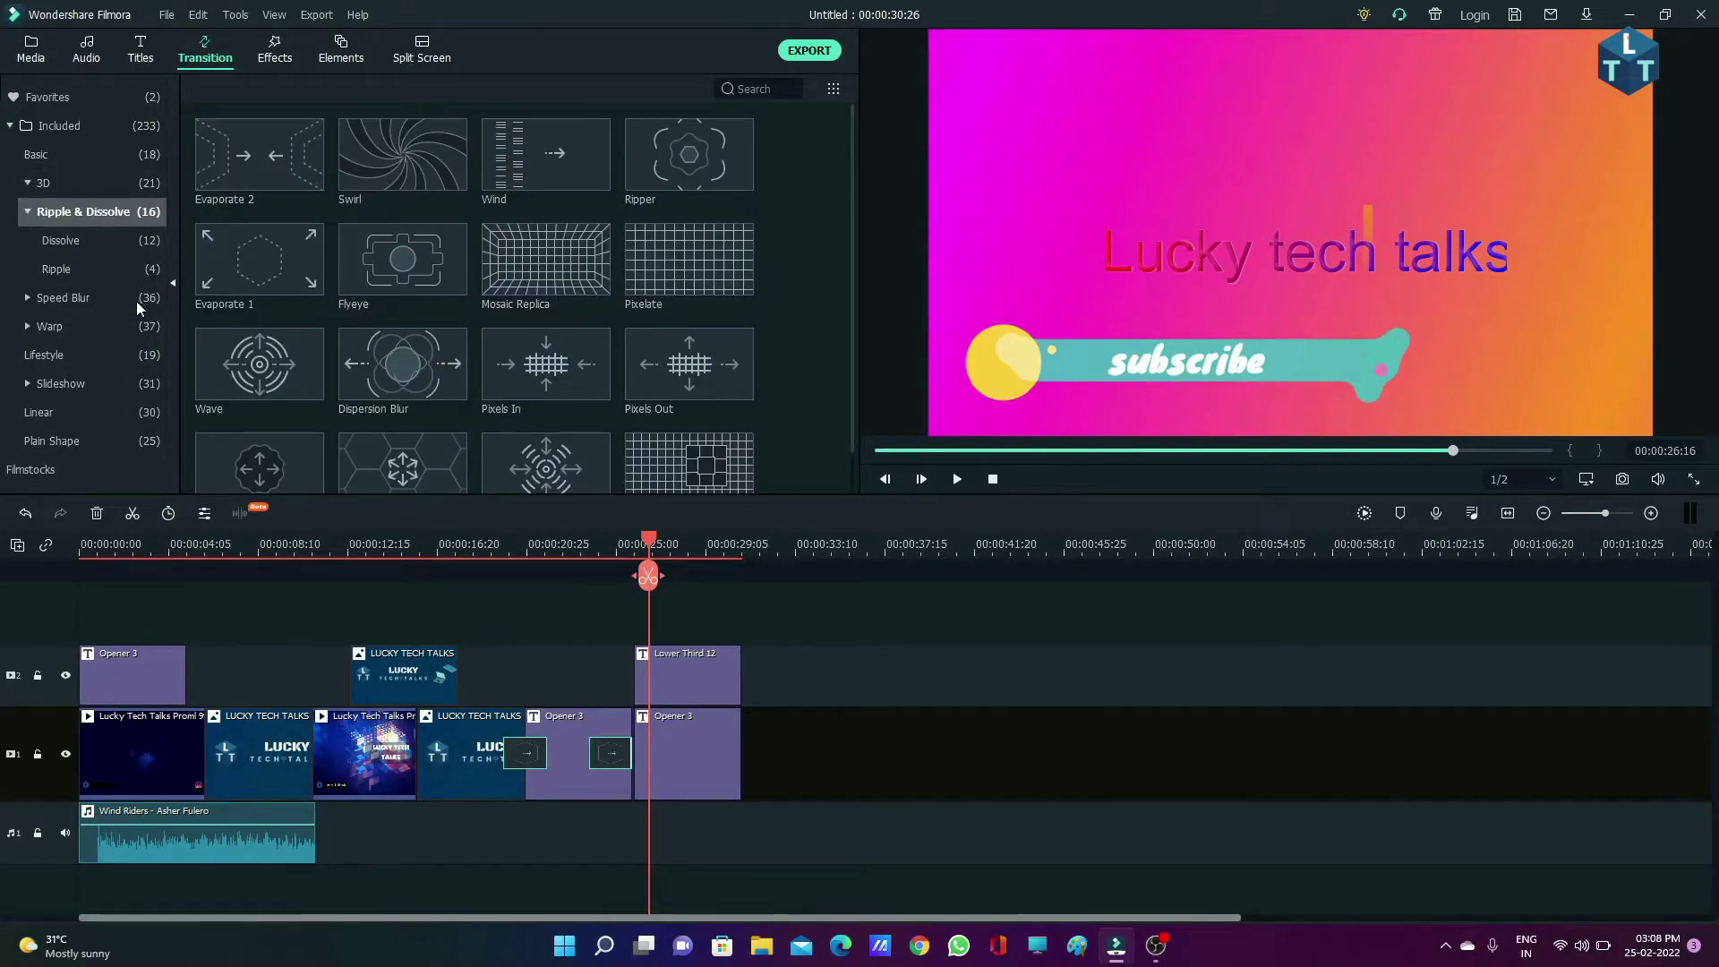
scroll(239, 292, down, 1)
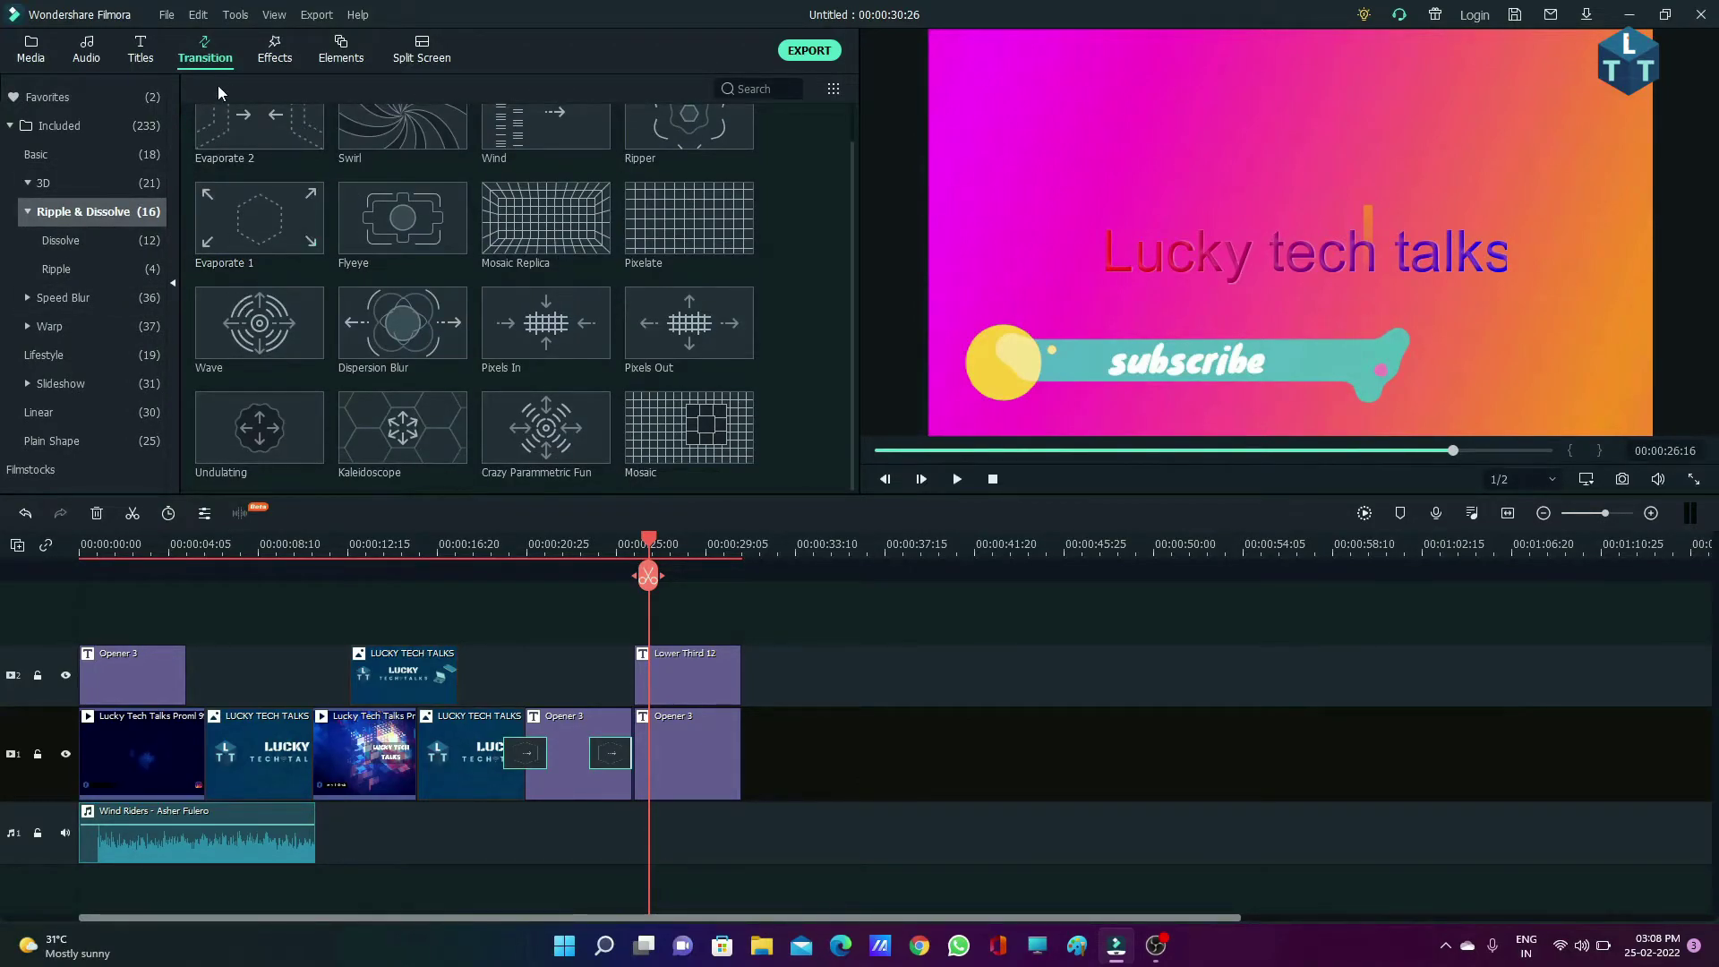
Preview the Basic Blur, Ash, Aibao, Radio Explike FX and Old video filter effects.
click(275, 49)
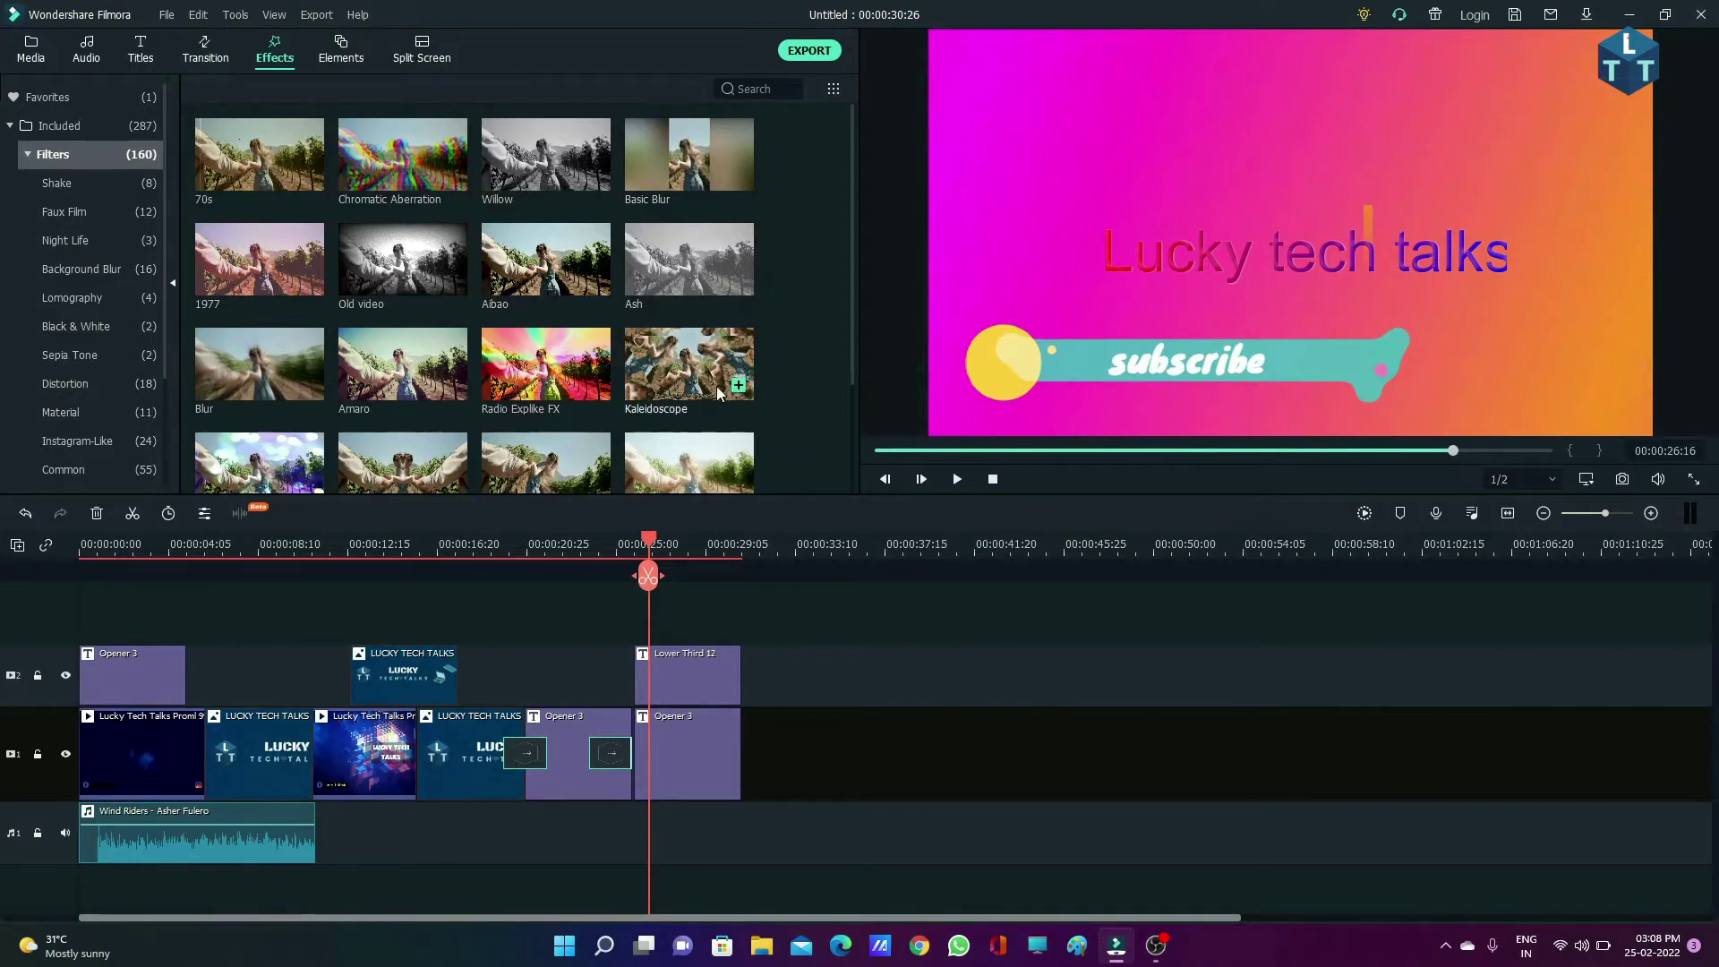
click(703, 179)
click(676, 271)
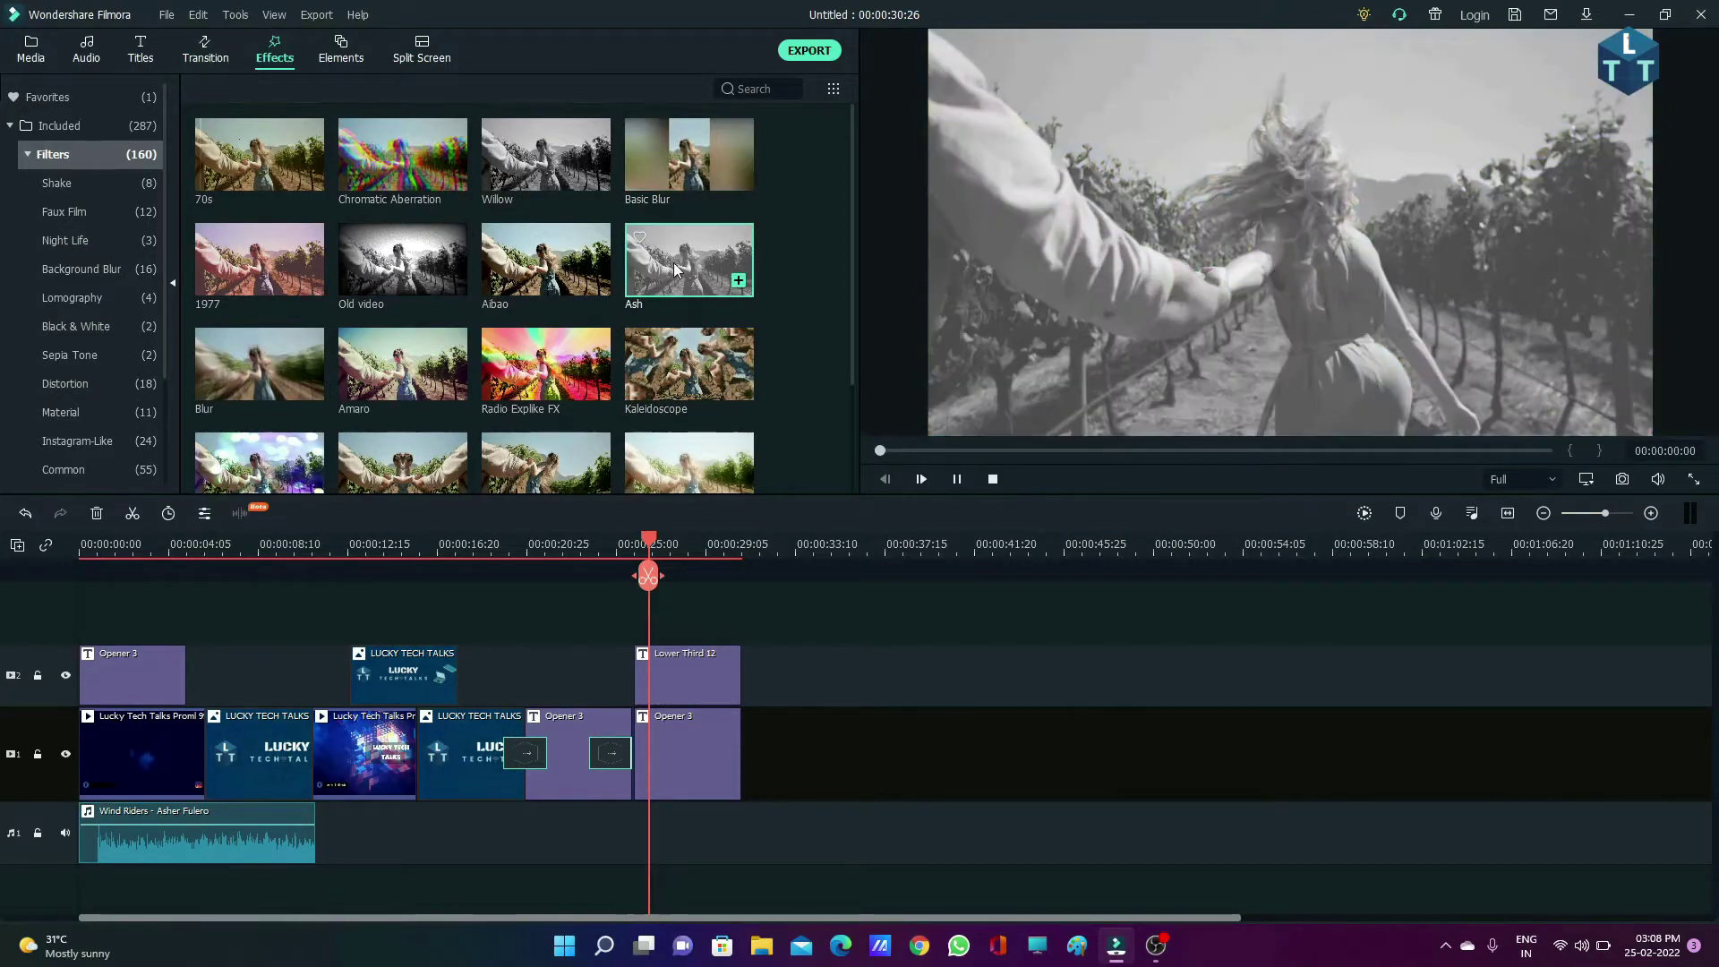
click(546, 269)
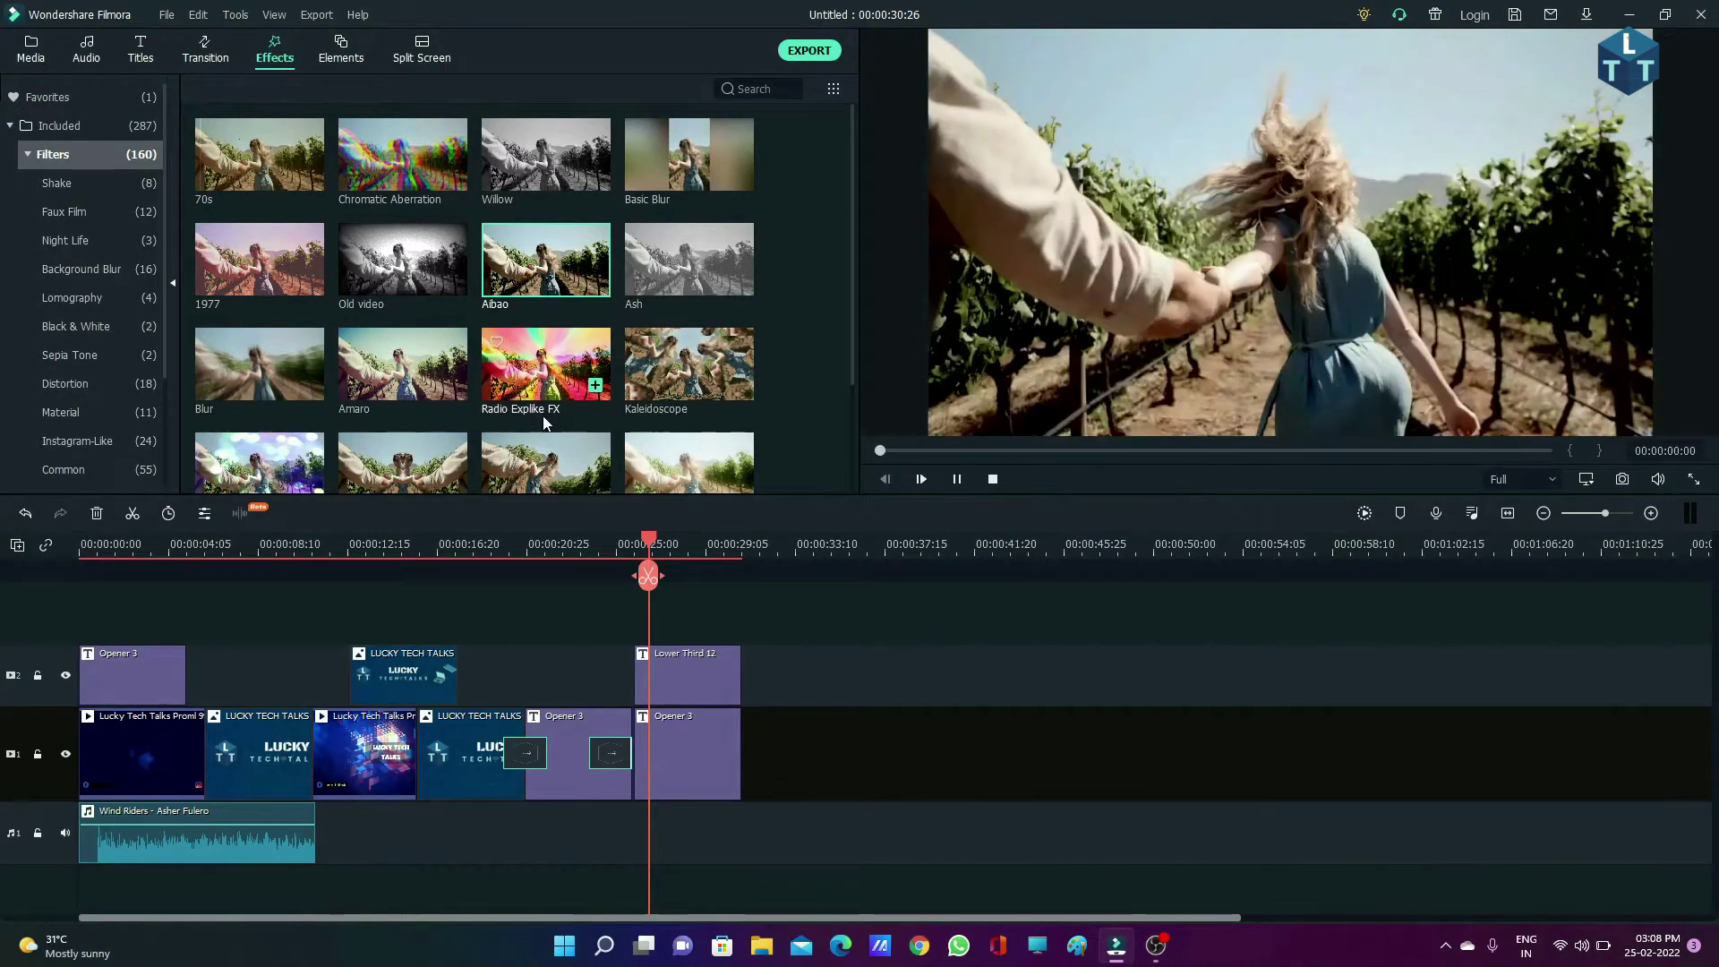
click(544, 412)
click(416, 270)
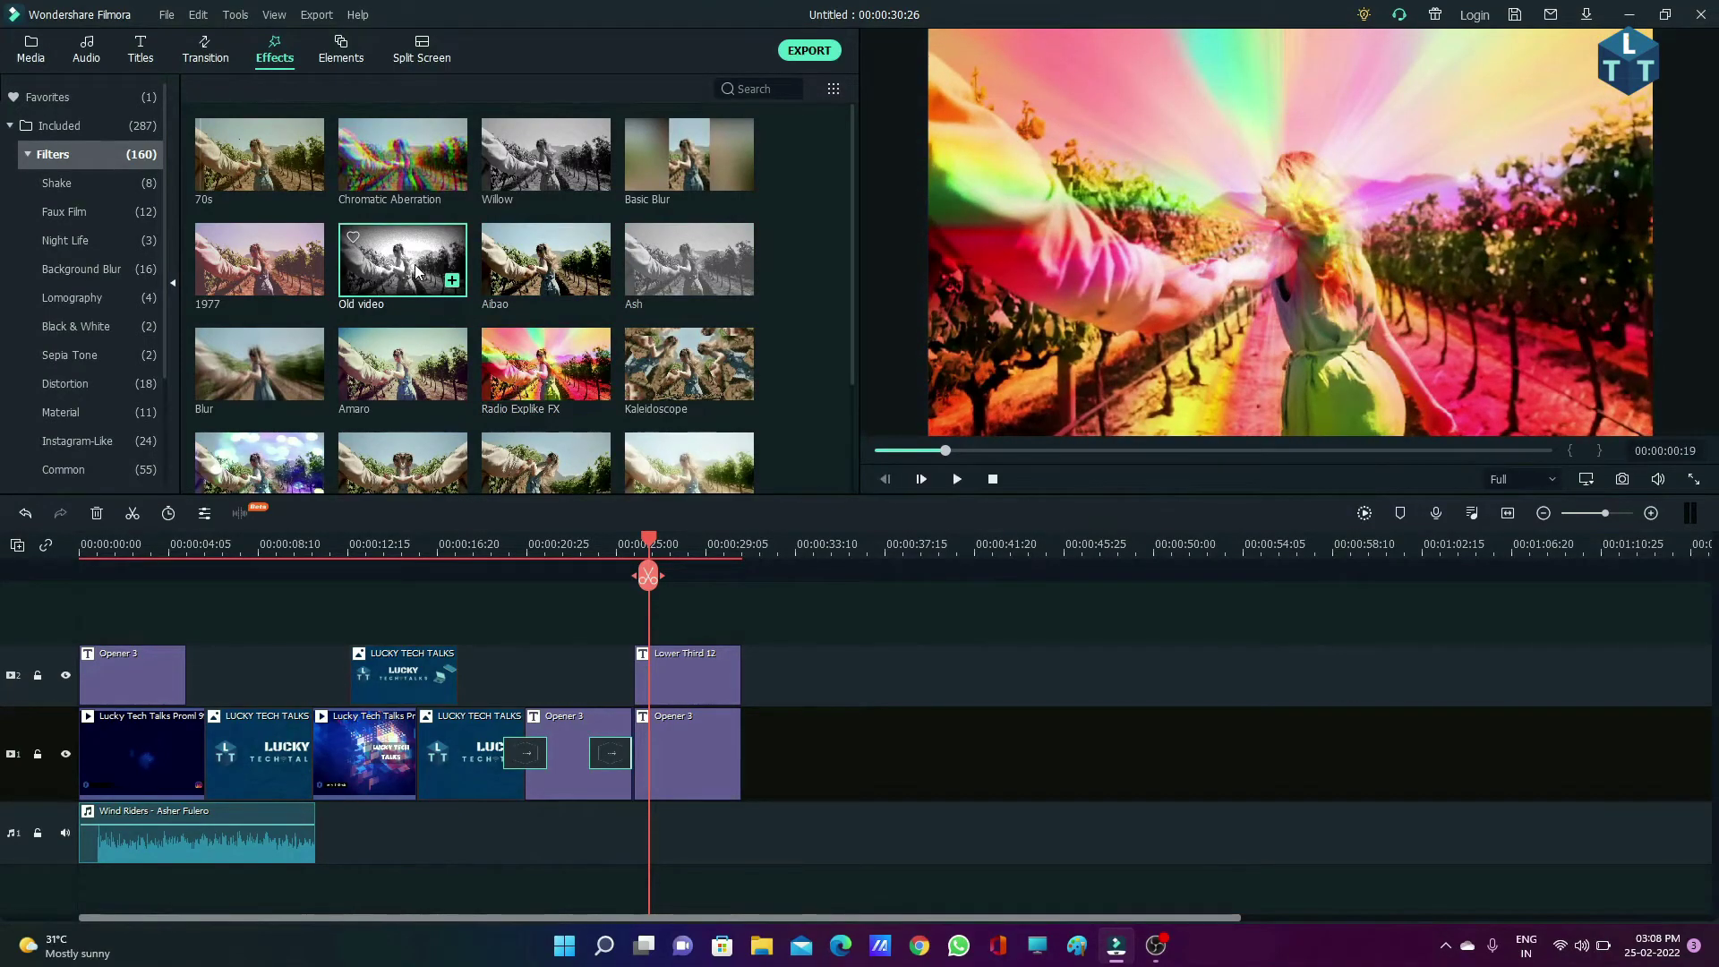
Preview the Electricity - 17 element and the five-part split-screen layout with a full-width middle row.
click(341, 49)
click(546, 154)
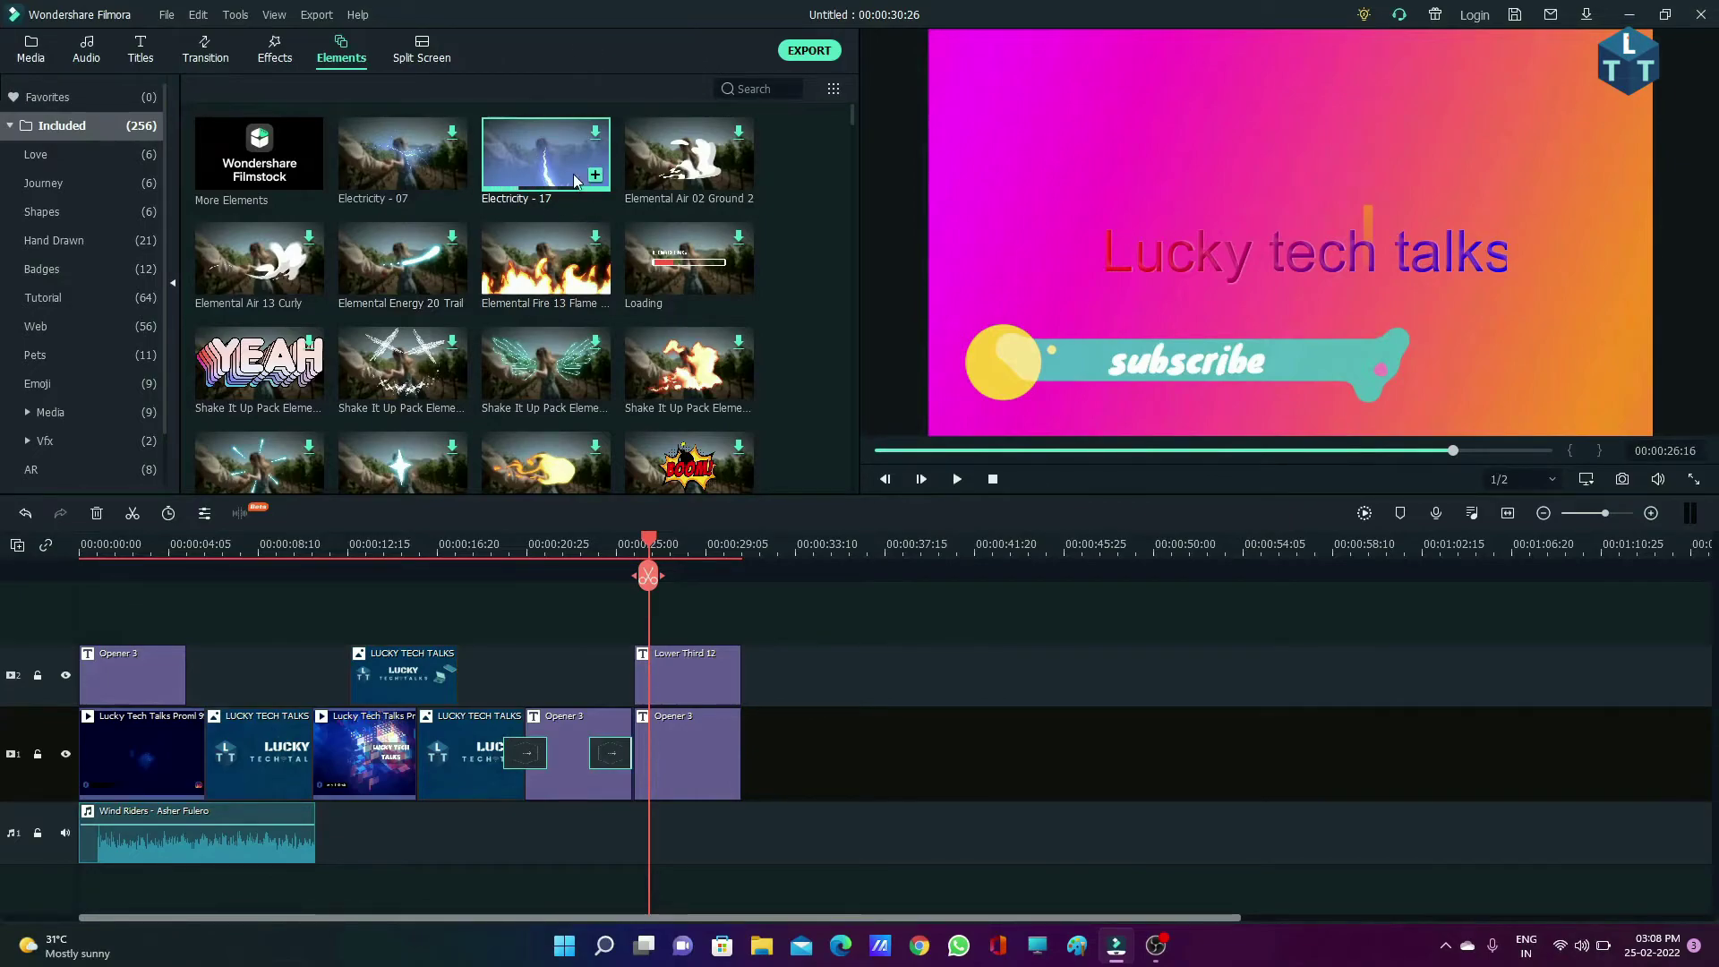
click(421, 54)
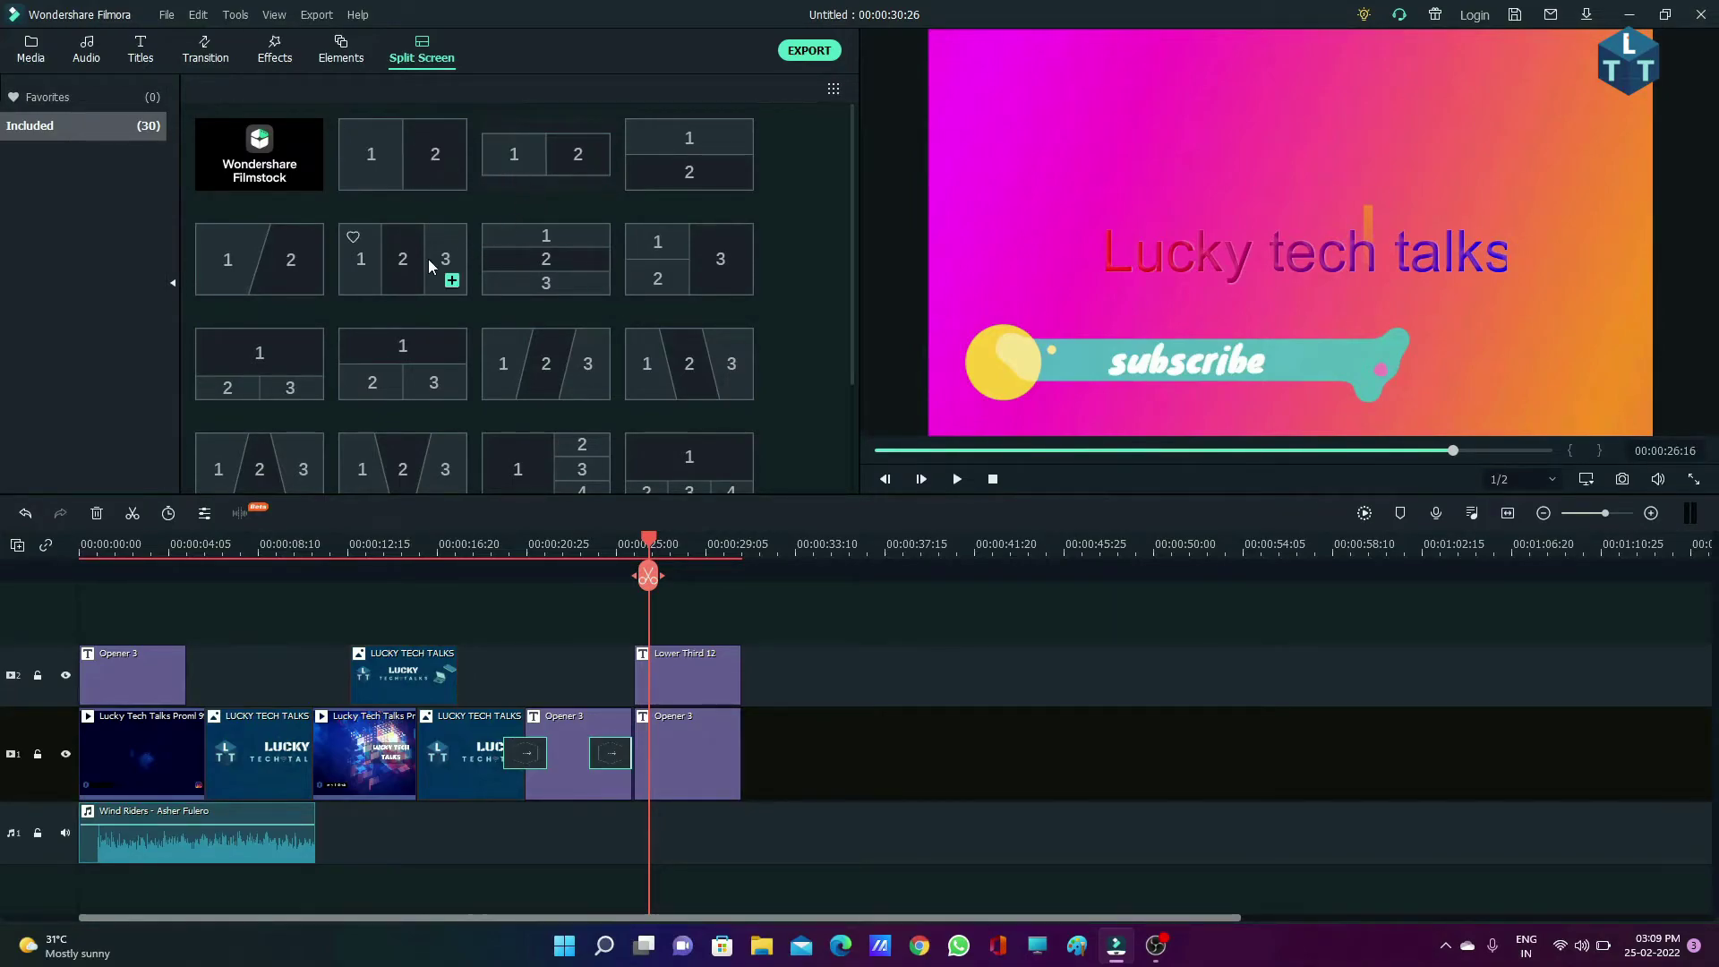
scroll(395, 270, down, 5)
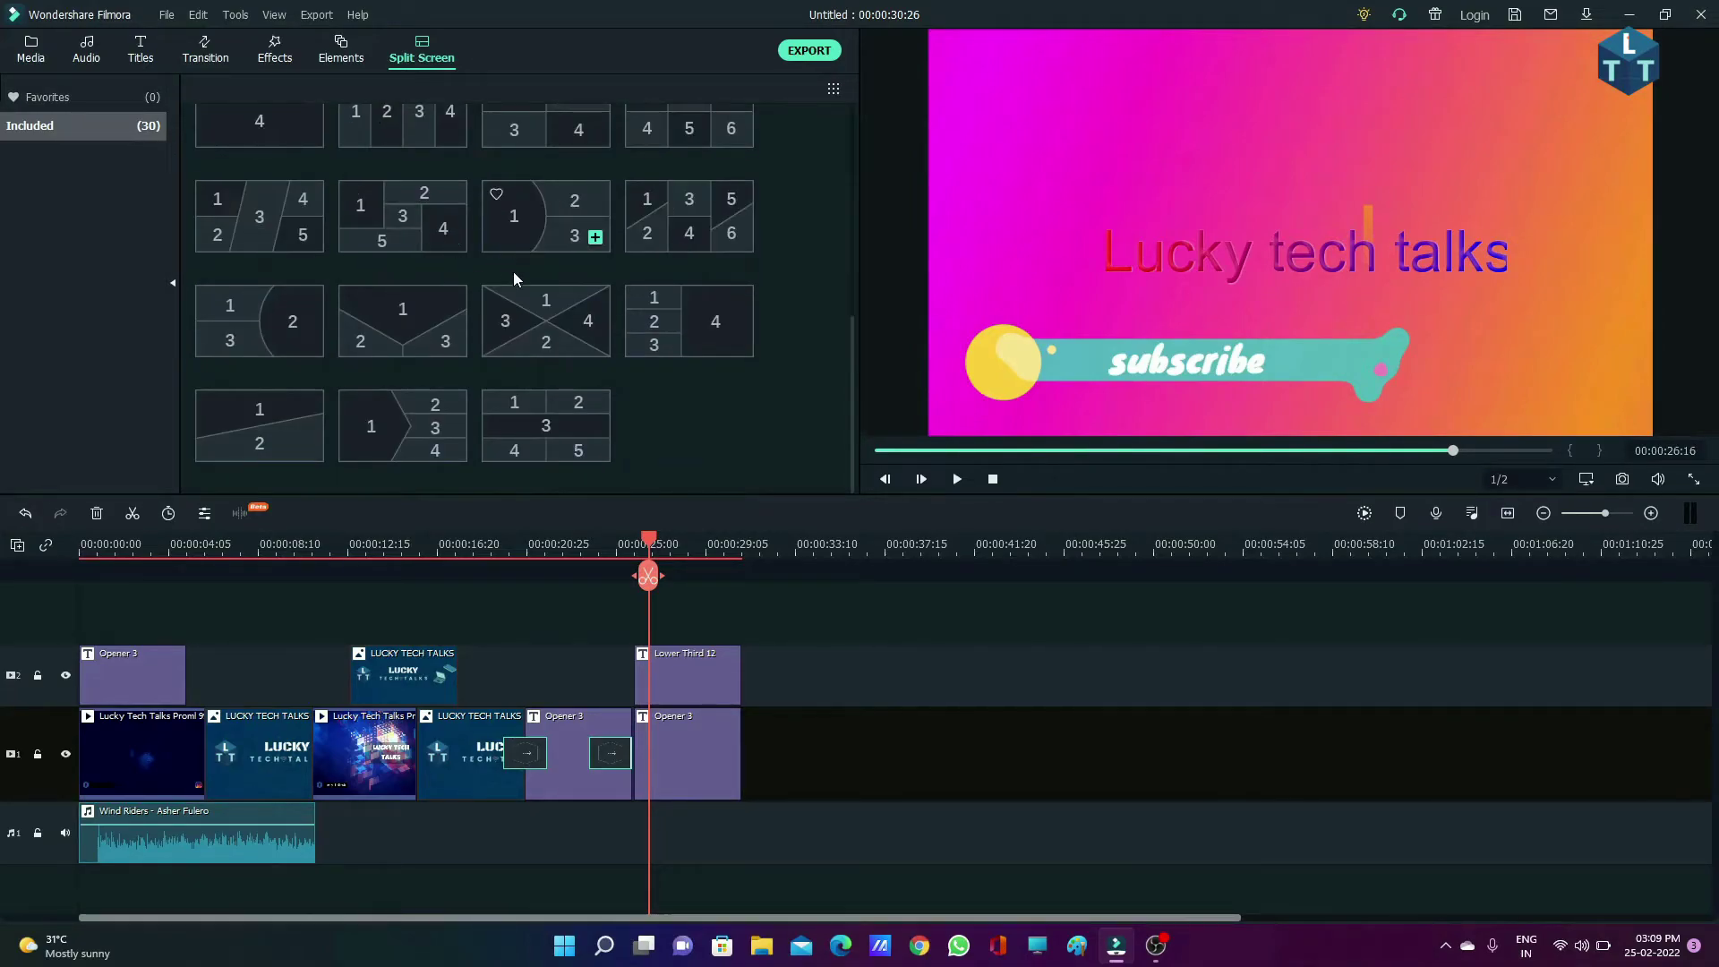
click(539, 421)
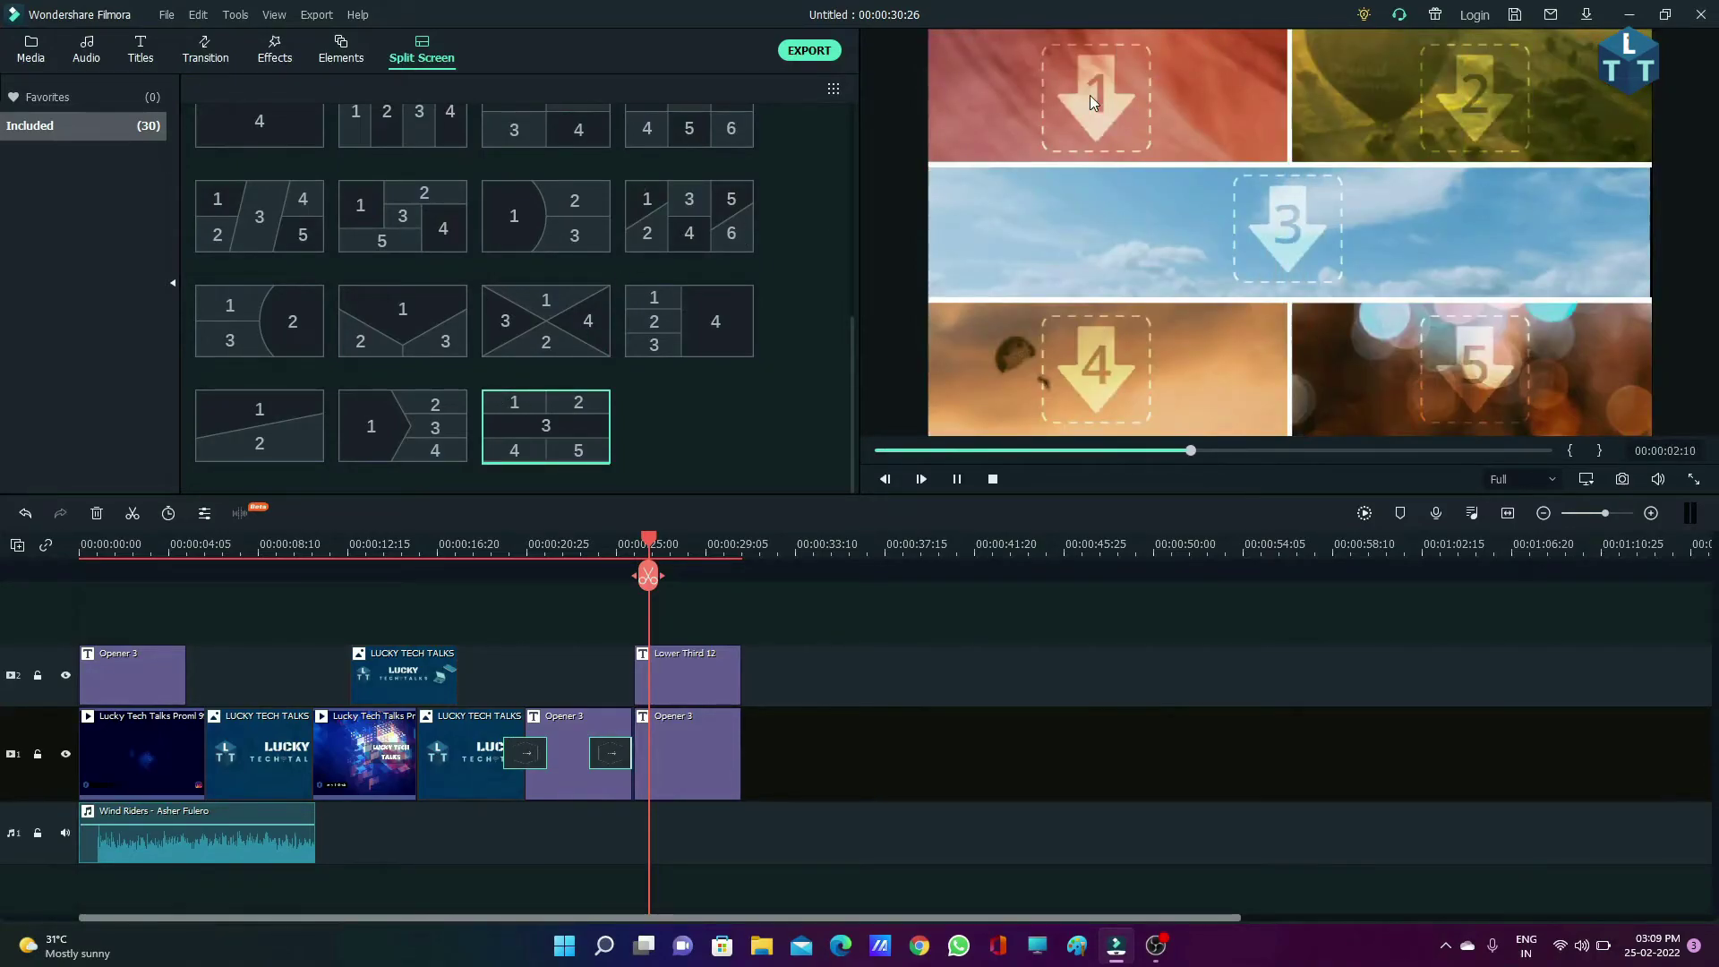
click(342, 50)
Return to the project media and move the playhead to the start of the timeline.
click(34, 65)
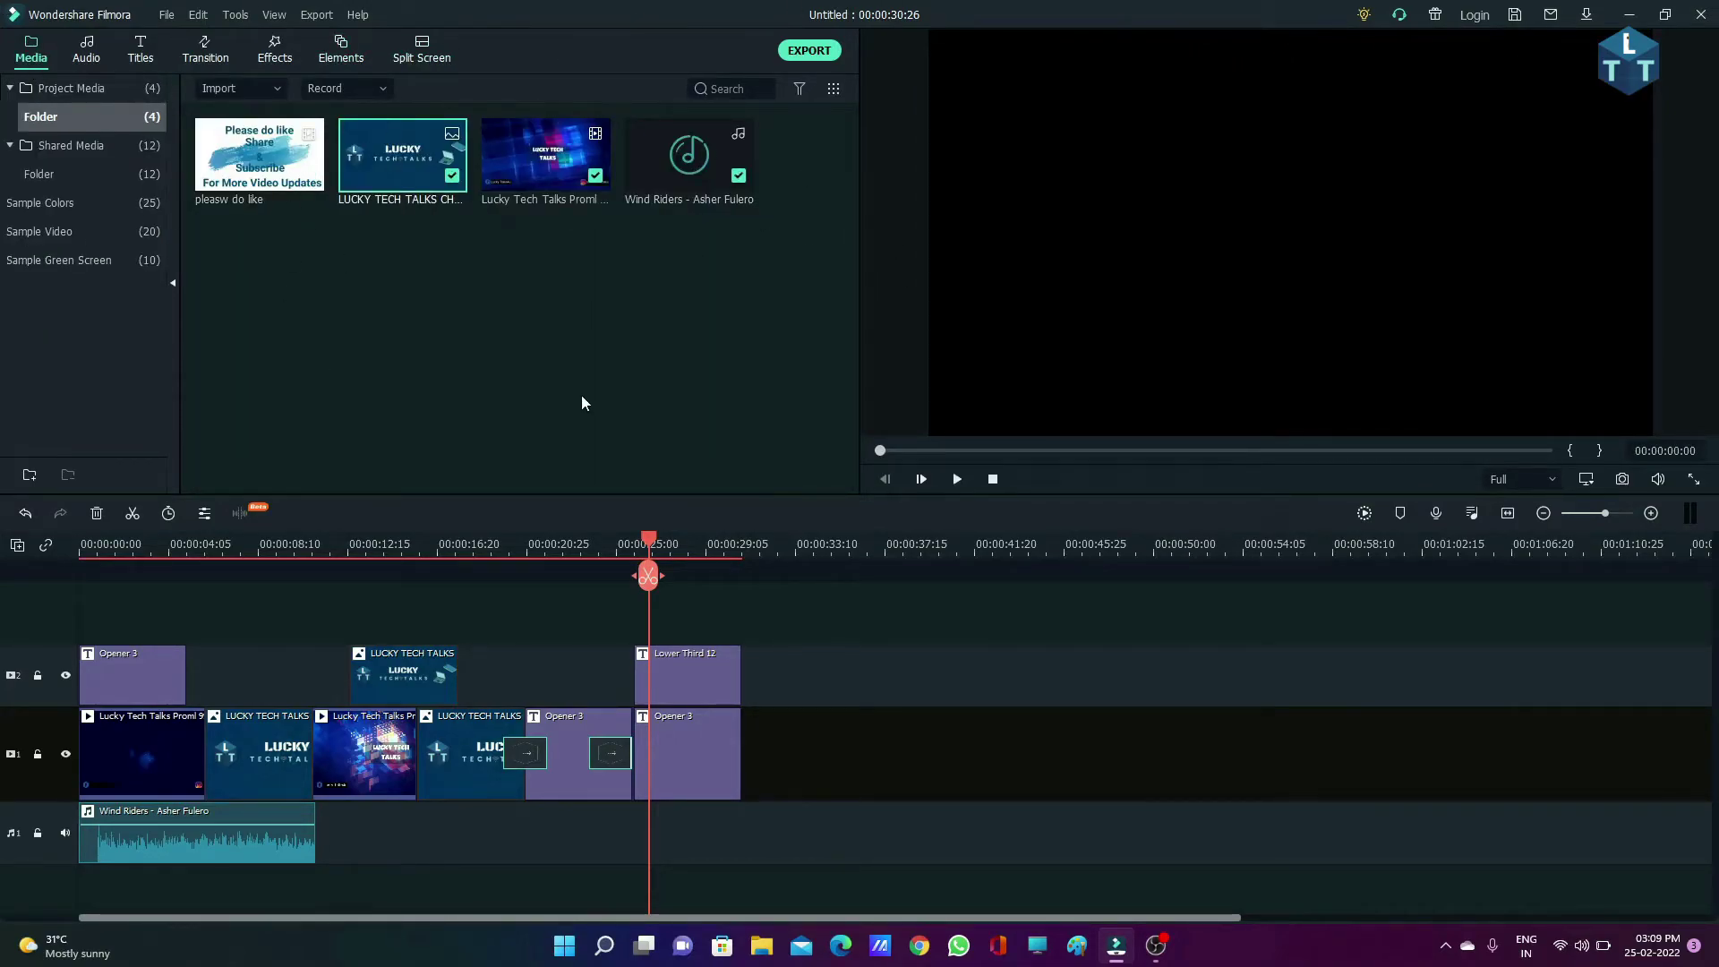
drag(649, 542, 273, 650)
key(Home)
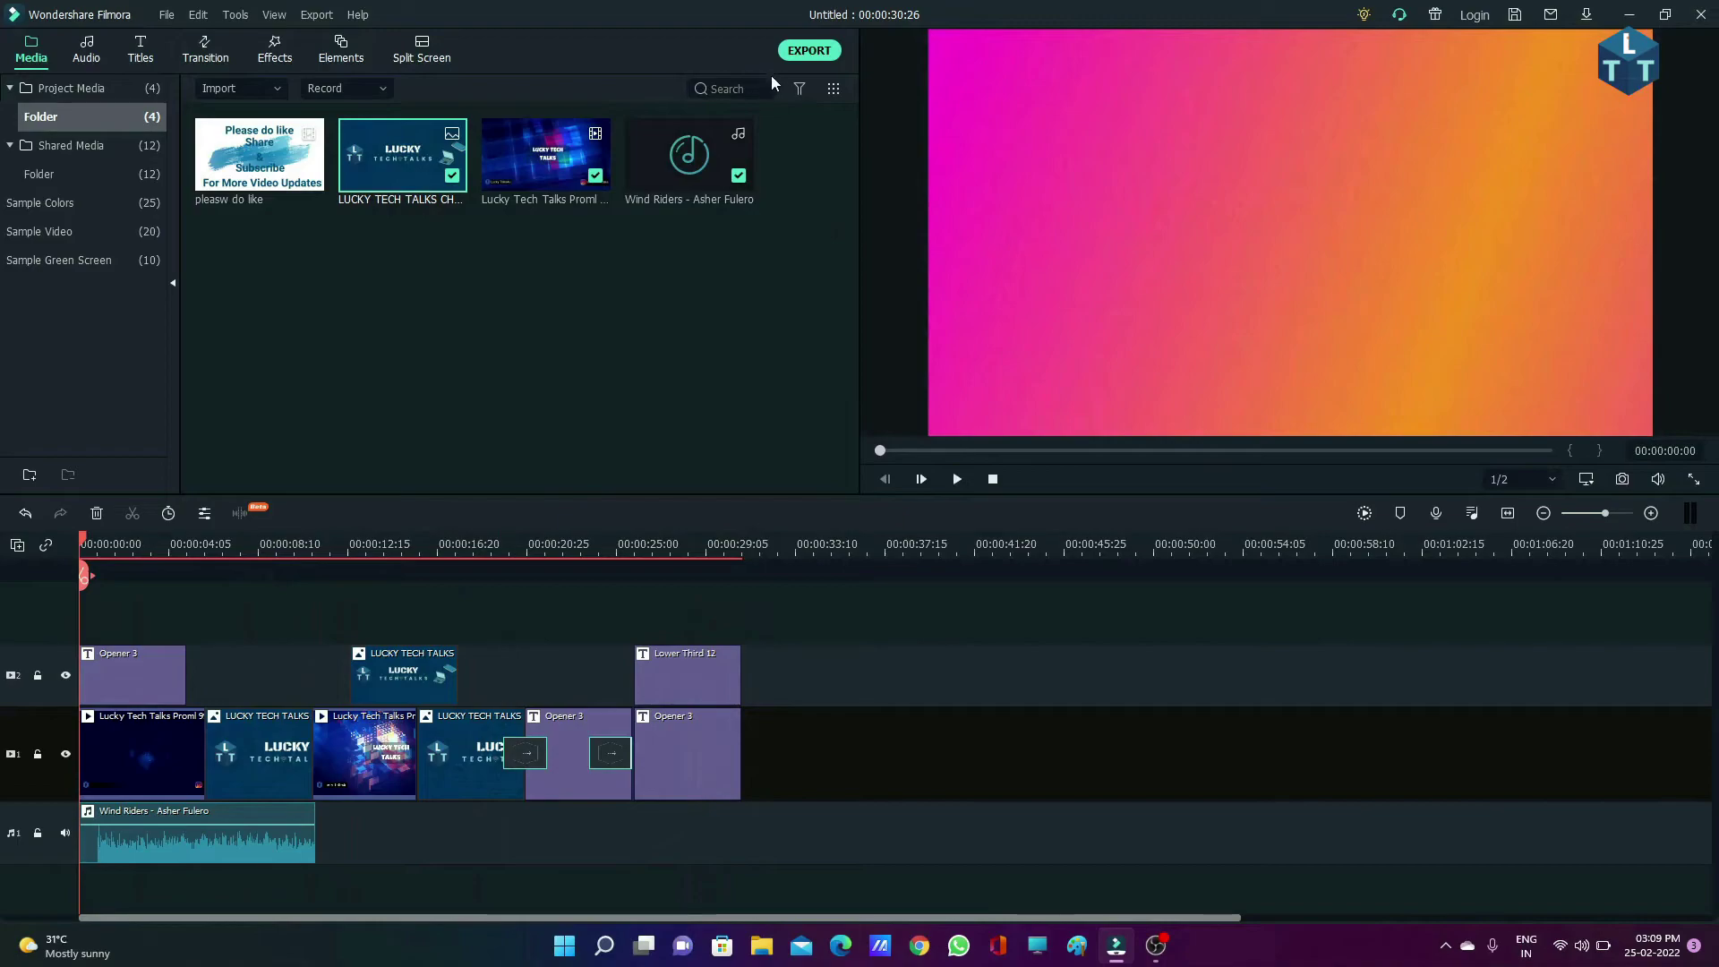
Open the local MP4 export settings and choose the Desktop as the save folder.
click(808, 50)
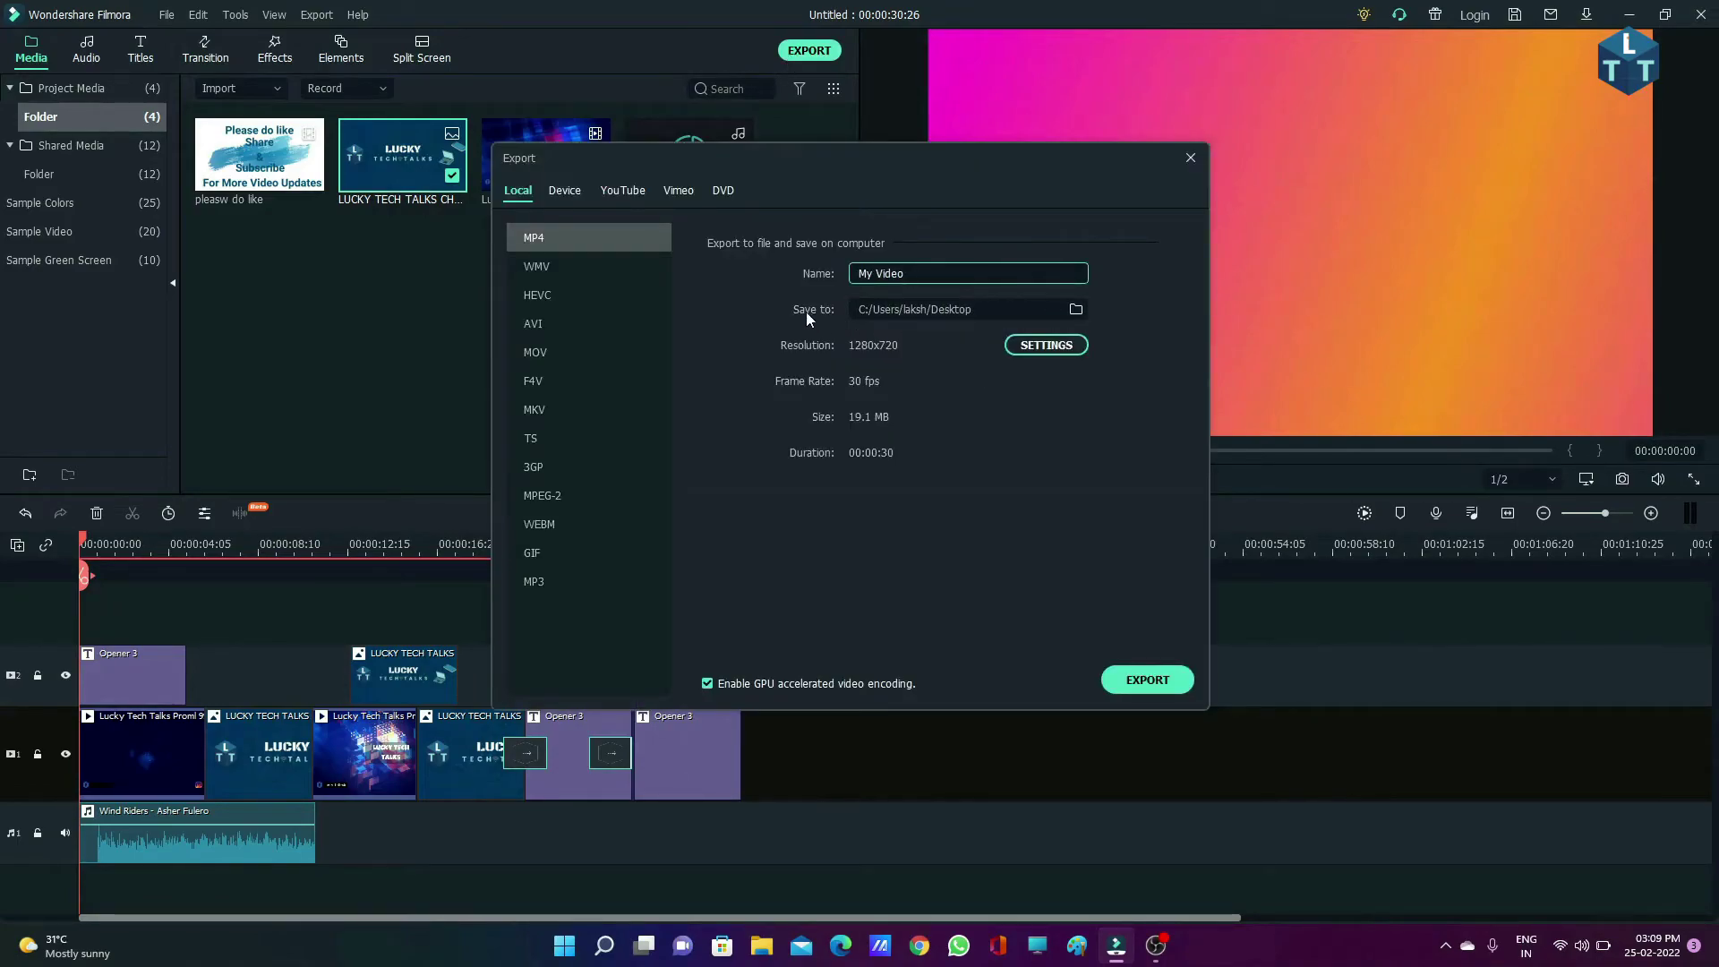
click(1076, 310)
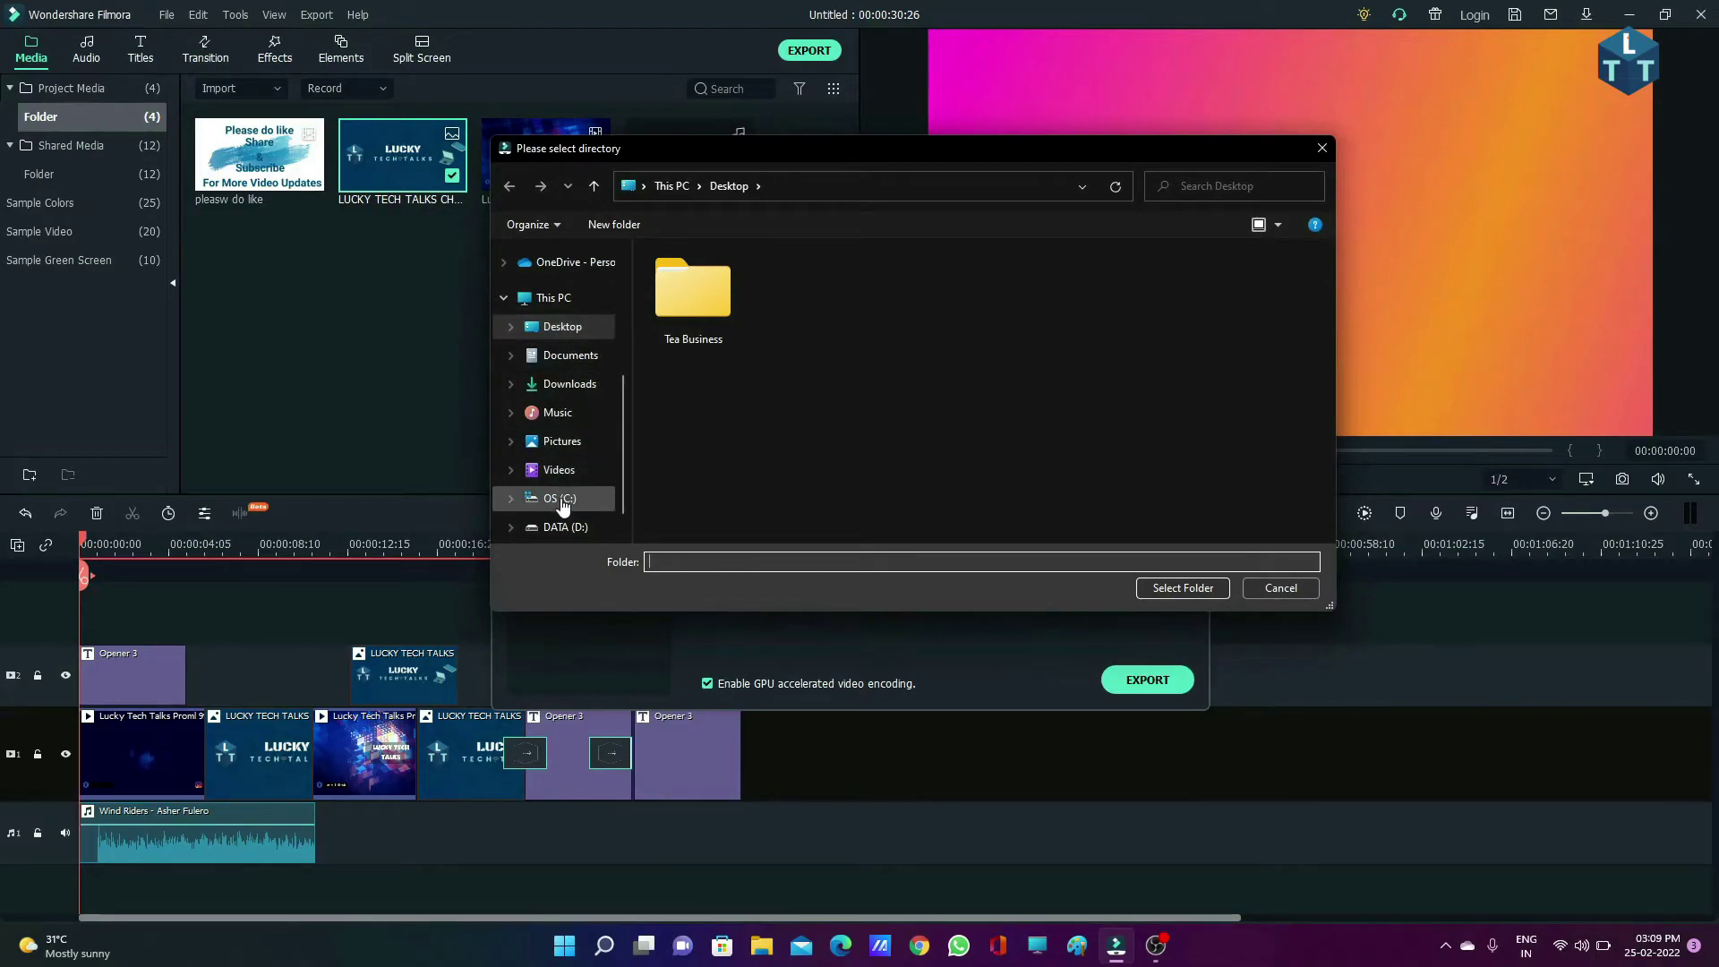
scroll(563, 506, up, 3)
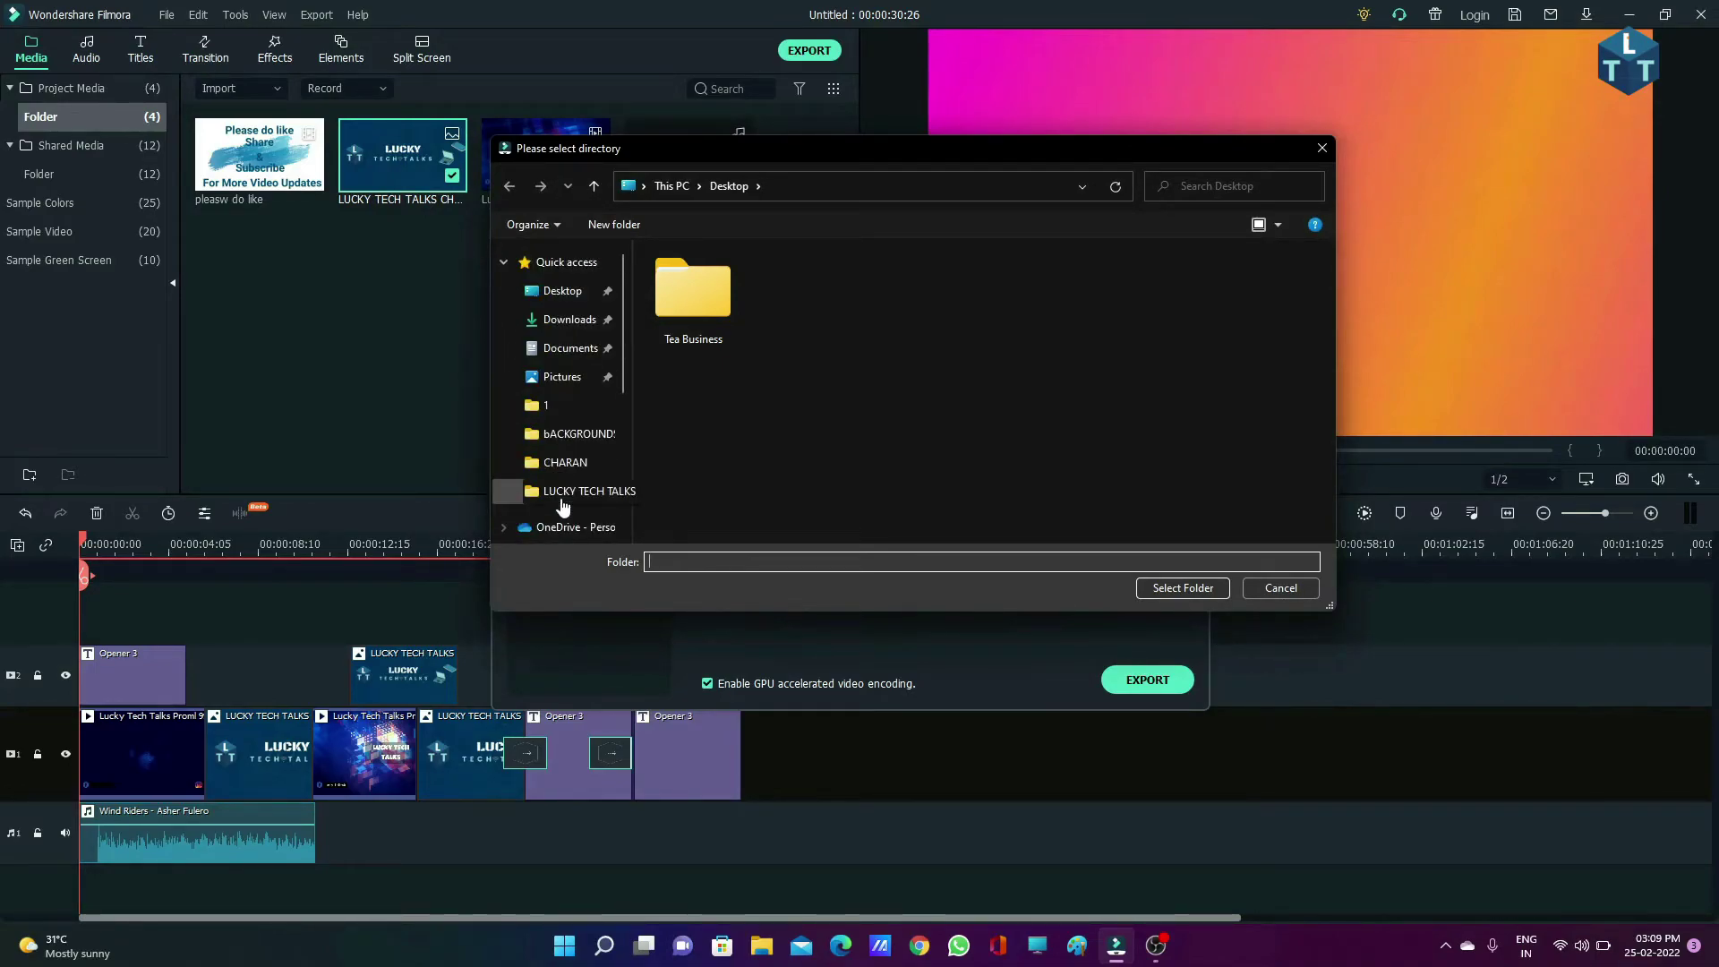
click(563, 358)
key(alt+Left)
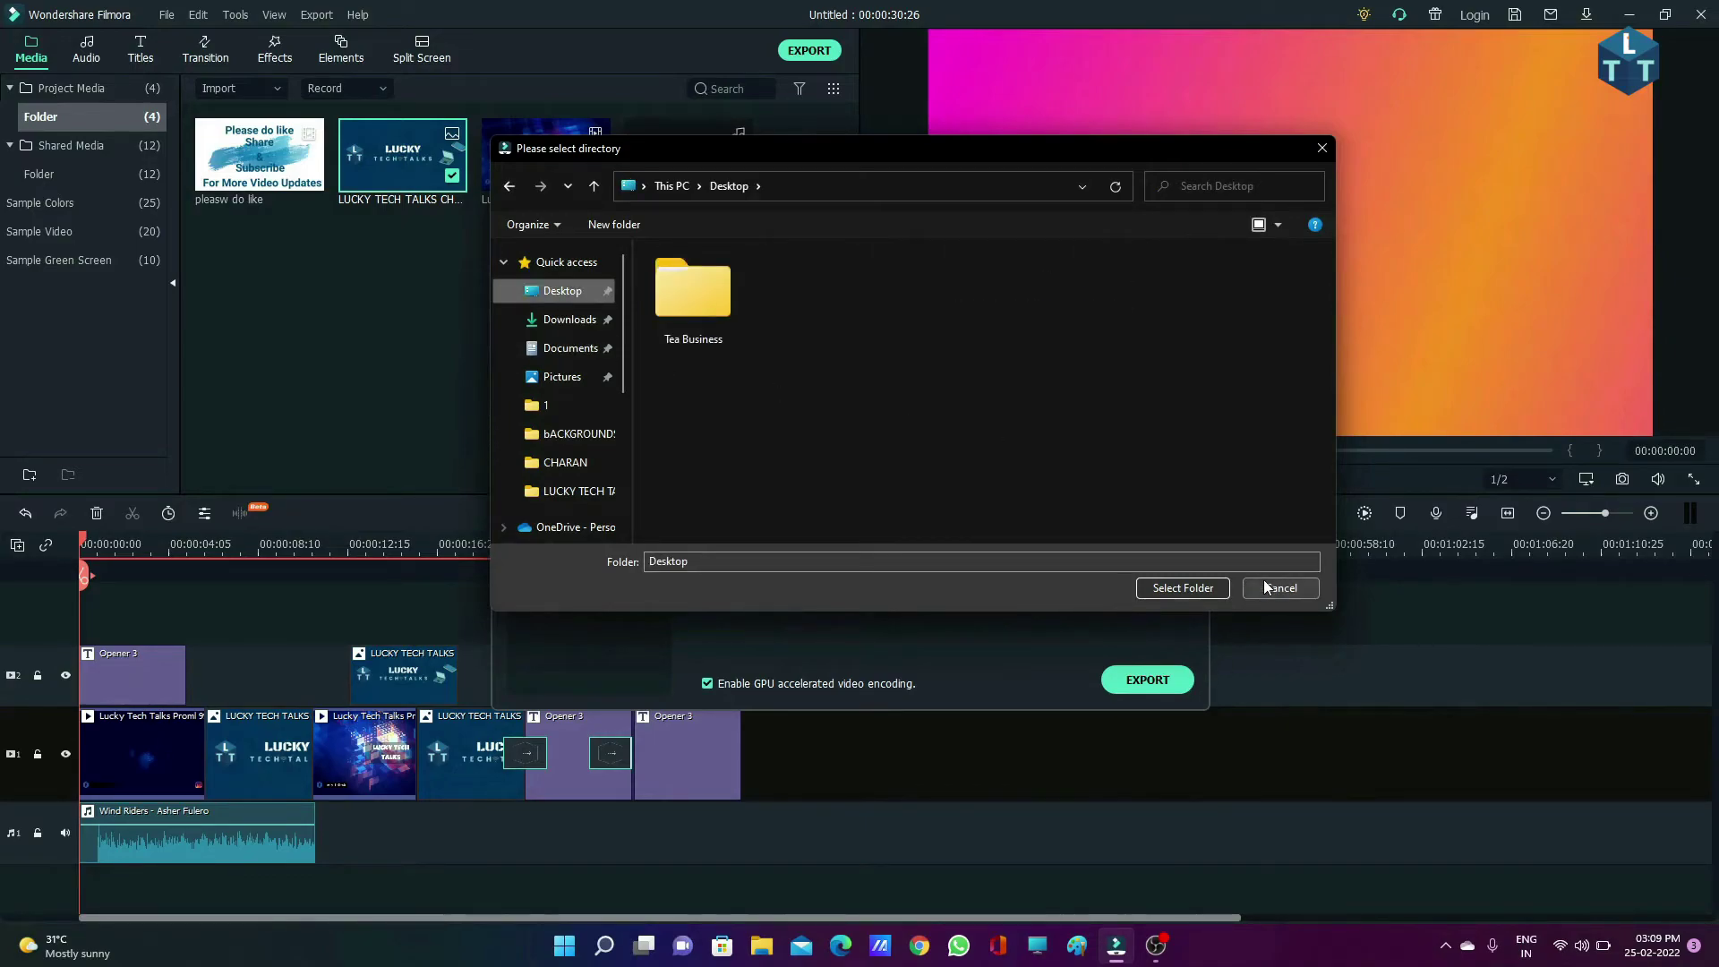
click(1194, 592)
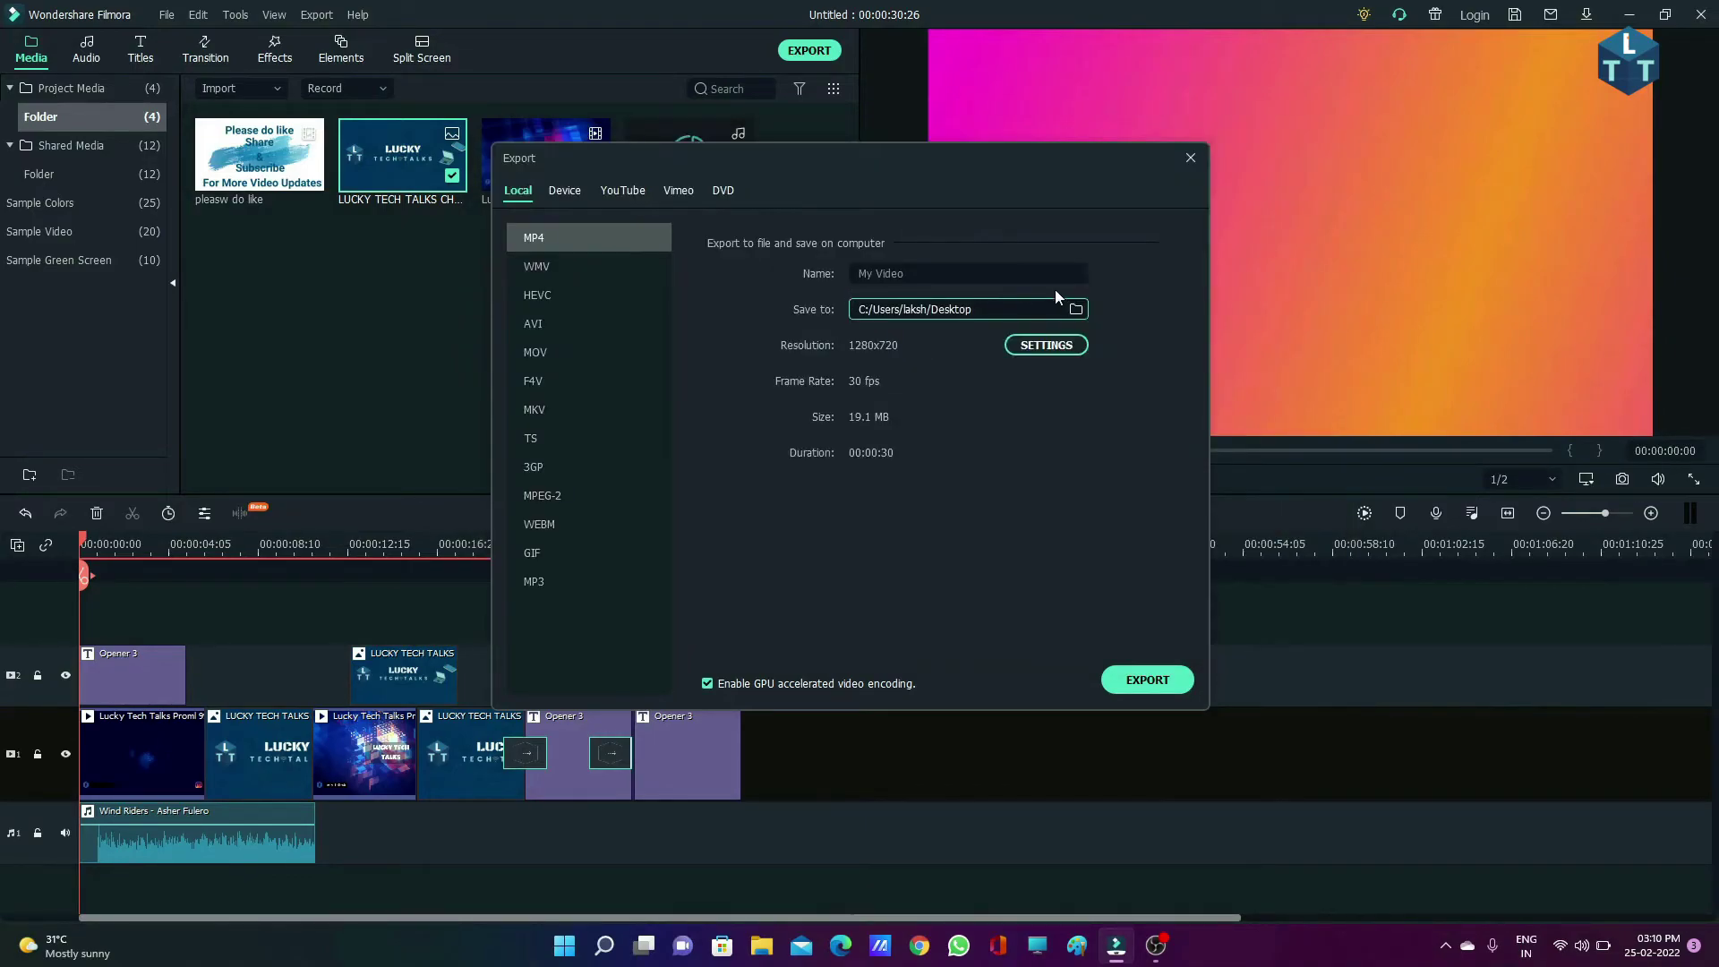
Name the output file "lucky teh talks" and export the video as an MP4 to the Desktop.
click(943, 266)
key(BackSpace)
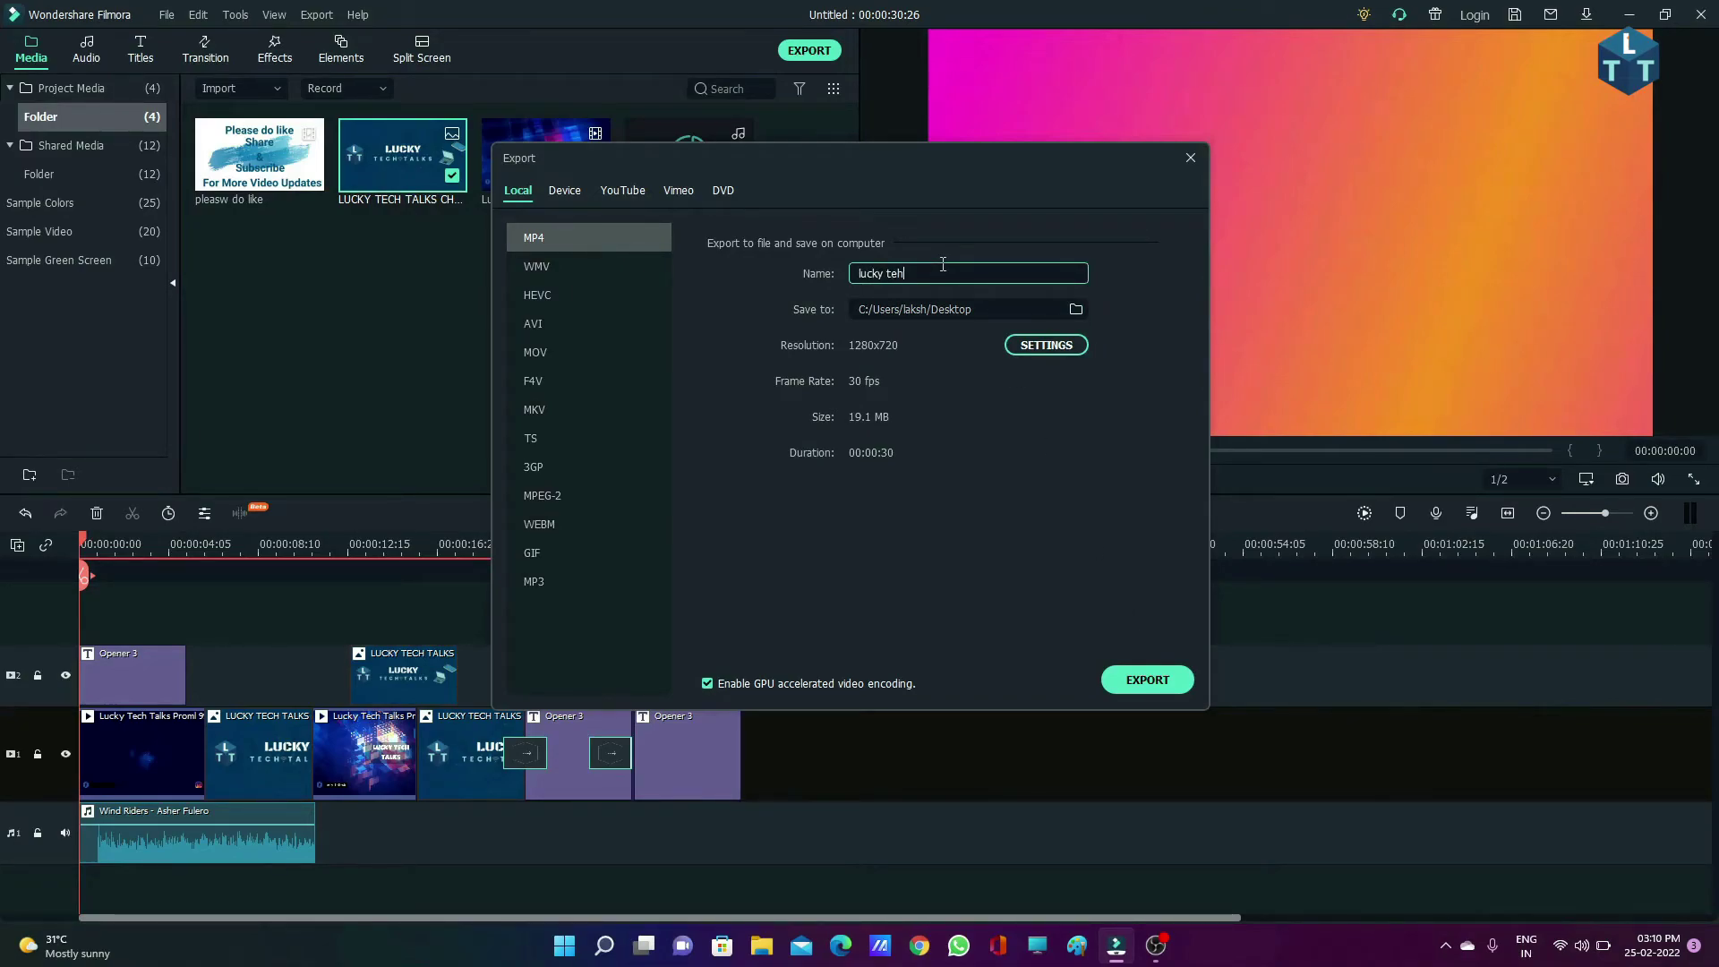
text(talks)
click(1150, 681)
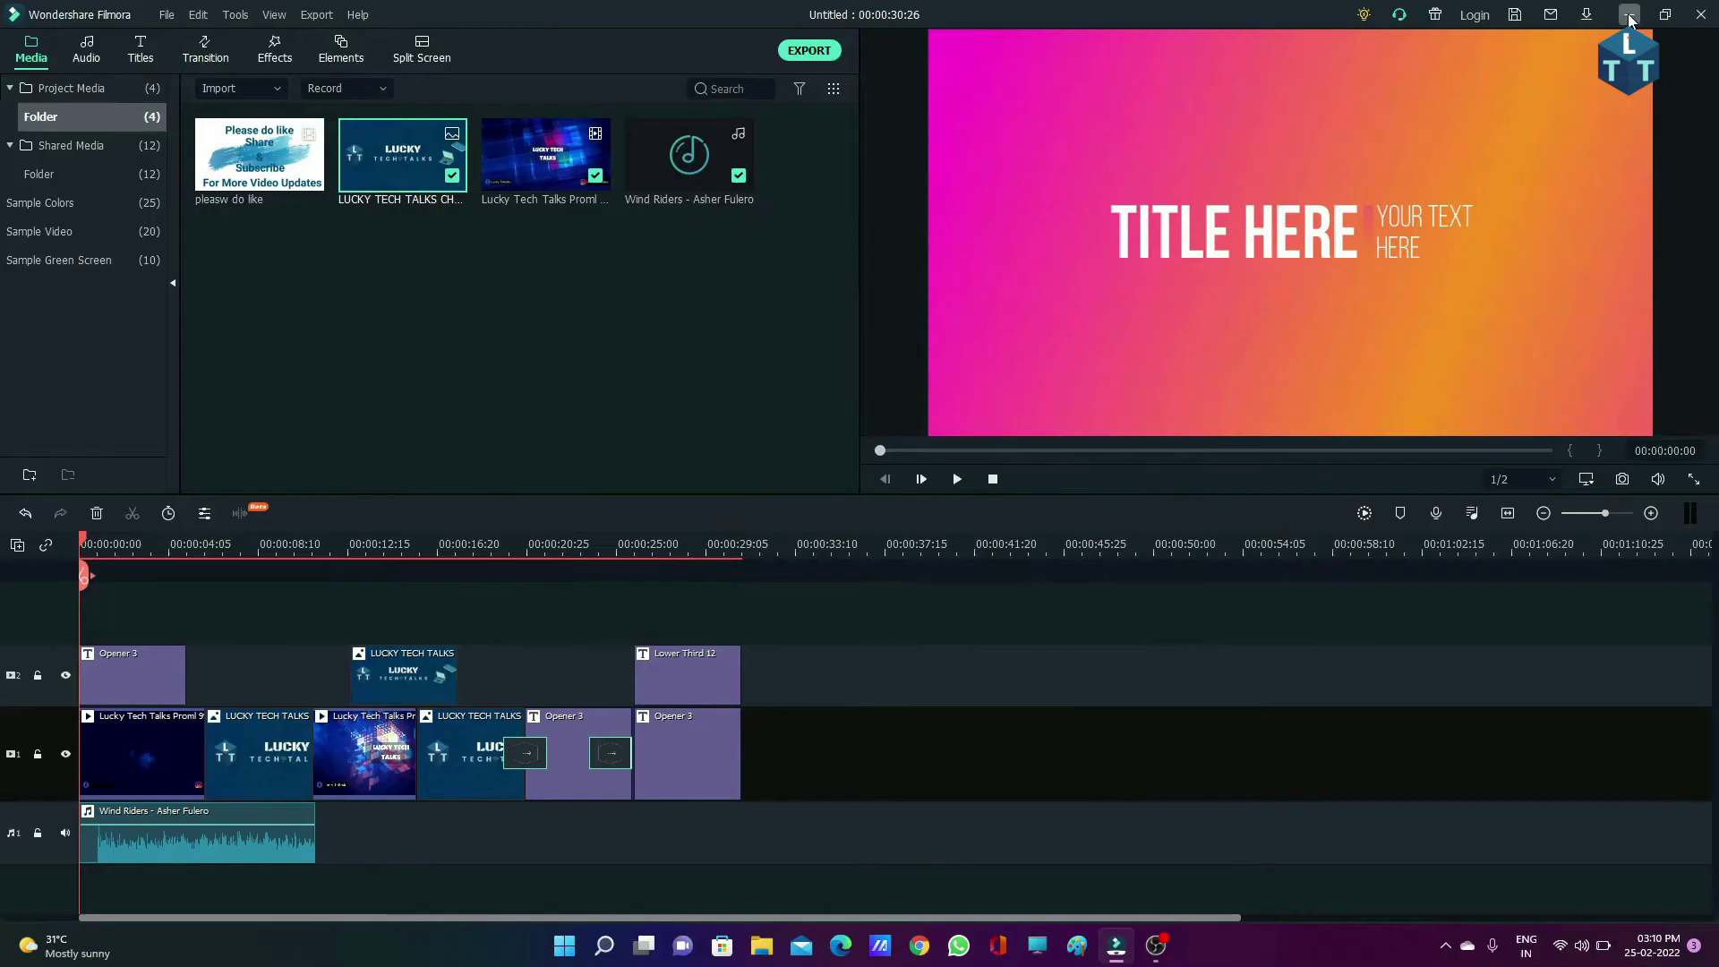
Switch to the Desktop, play the exported "lucky teh talks.mp4" in VLC and lower the playback volume to 50.
click(1630, 14)
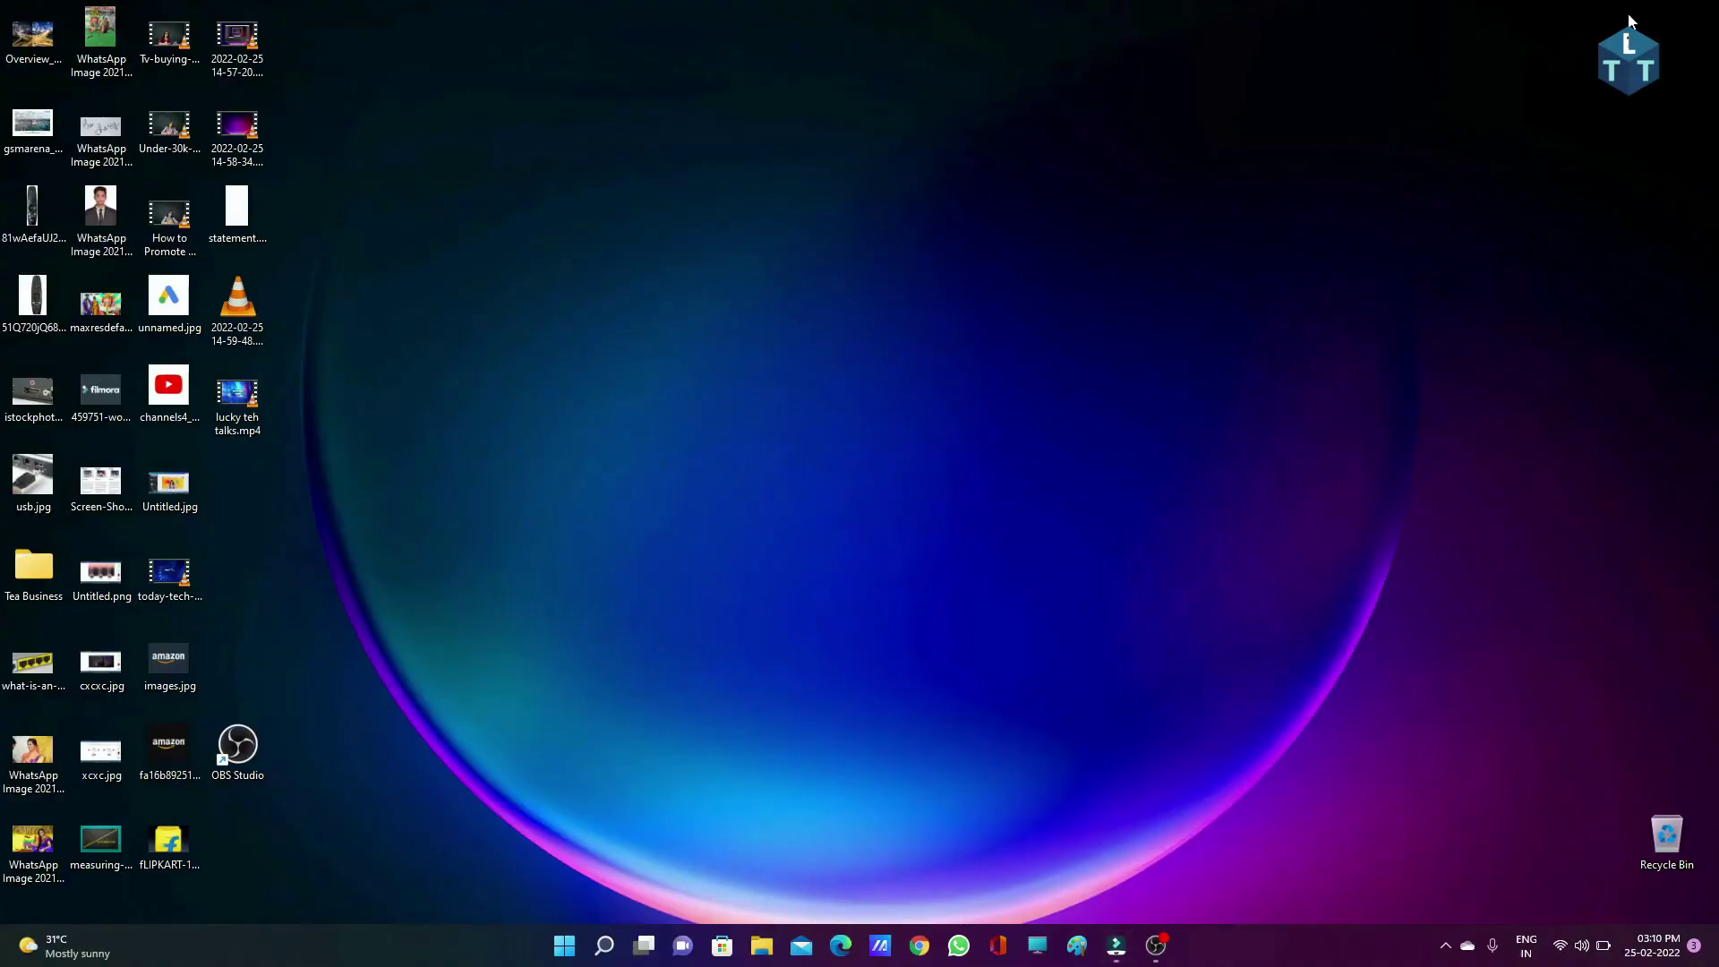
double_click(249, 406)
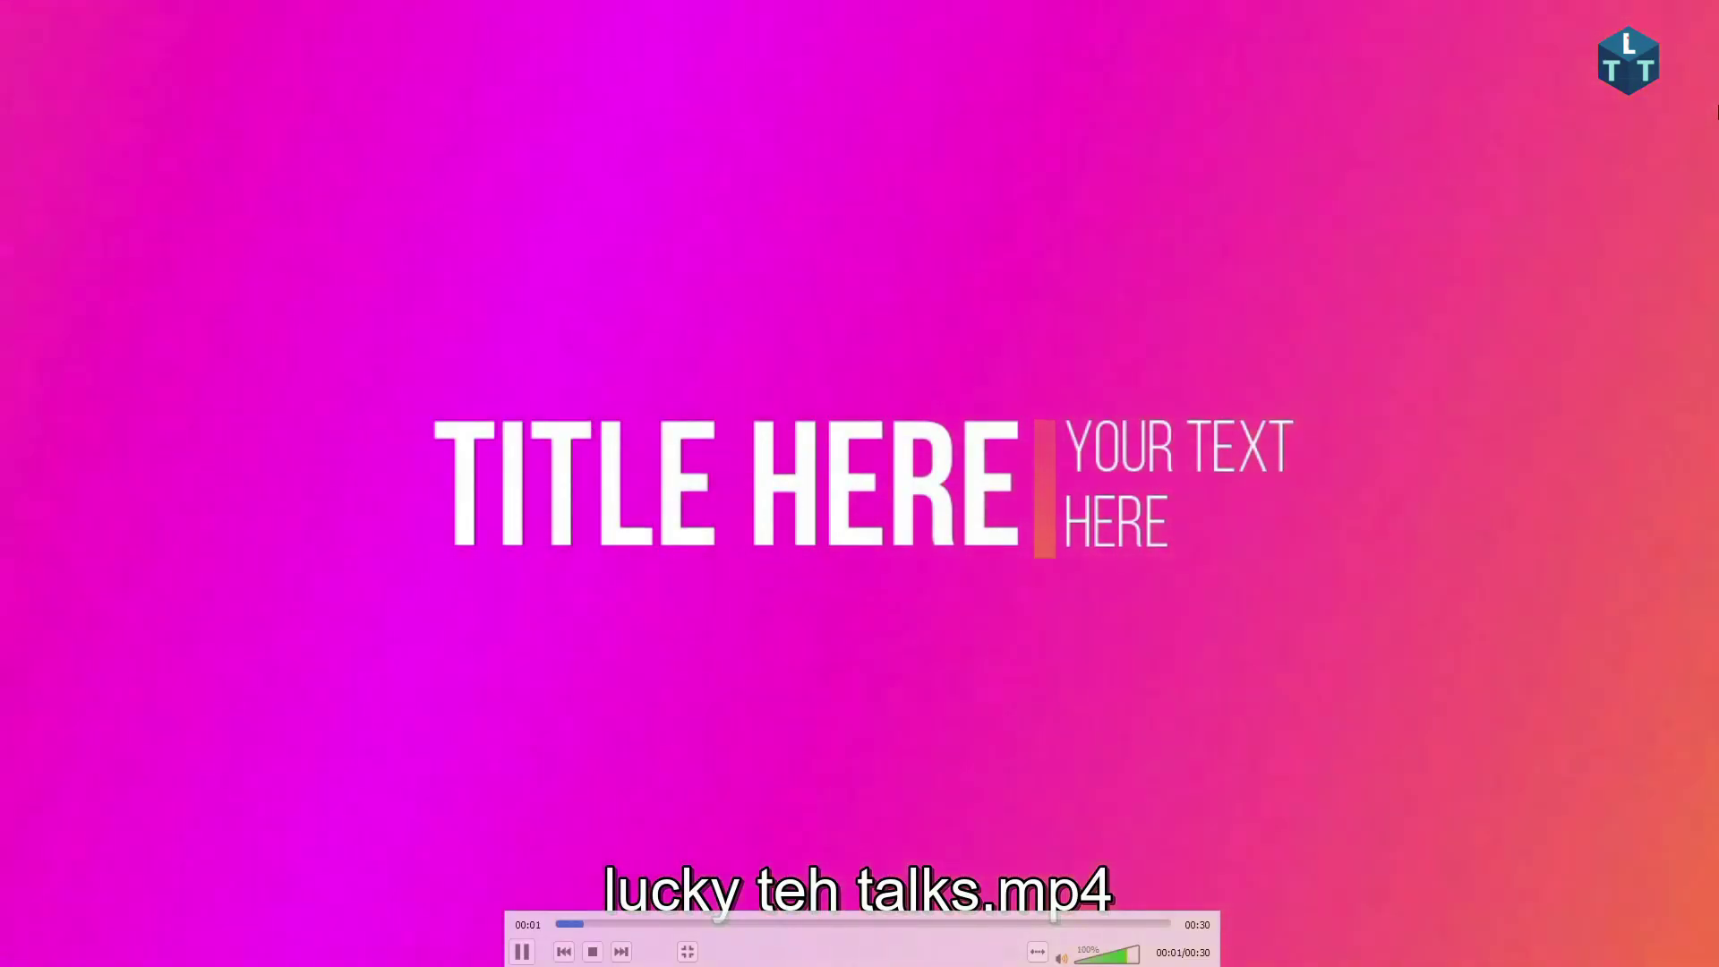
scroll(859, 484, down, 4)
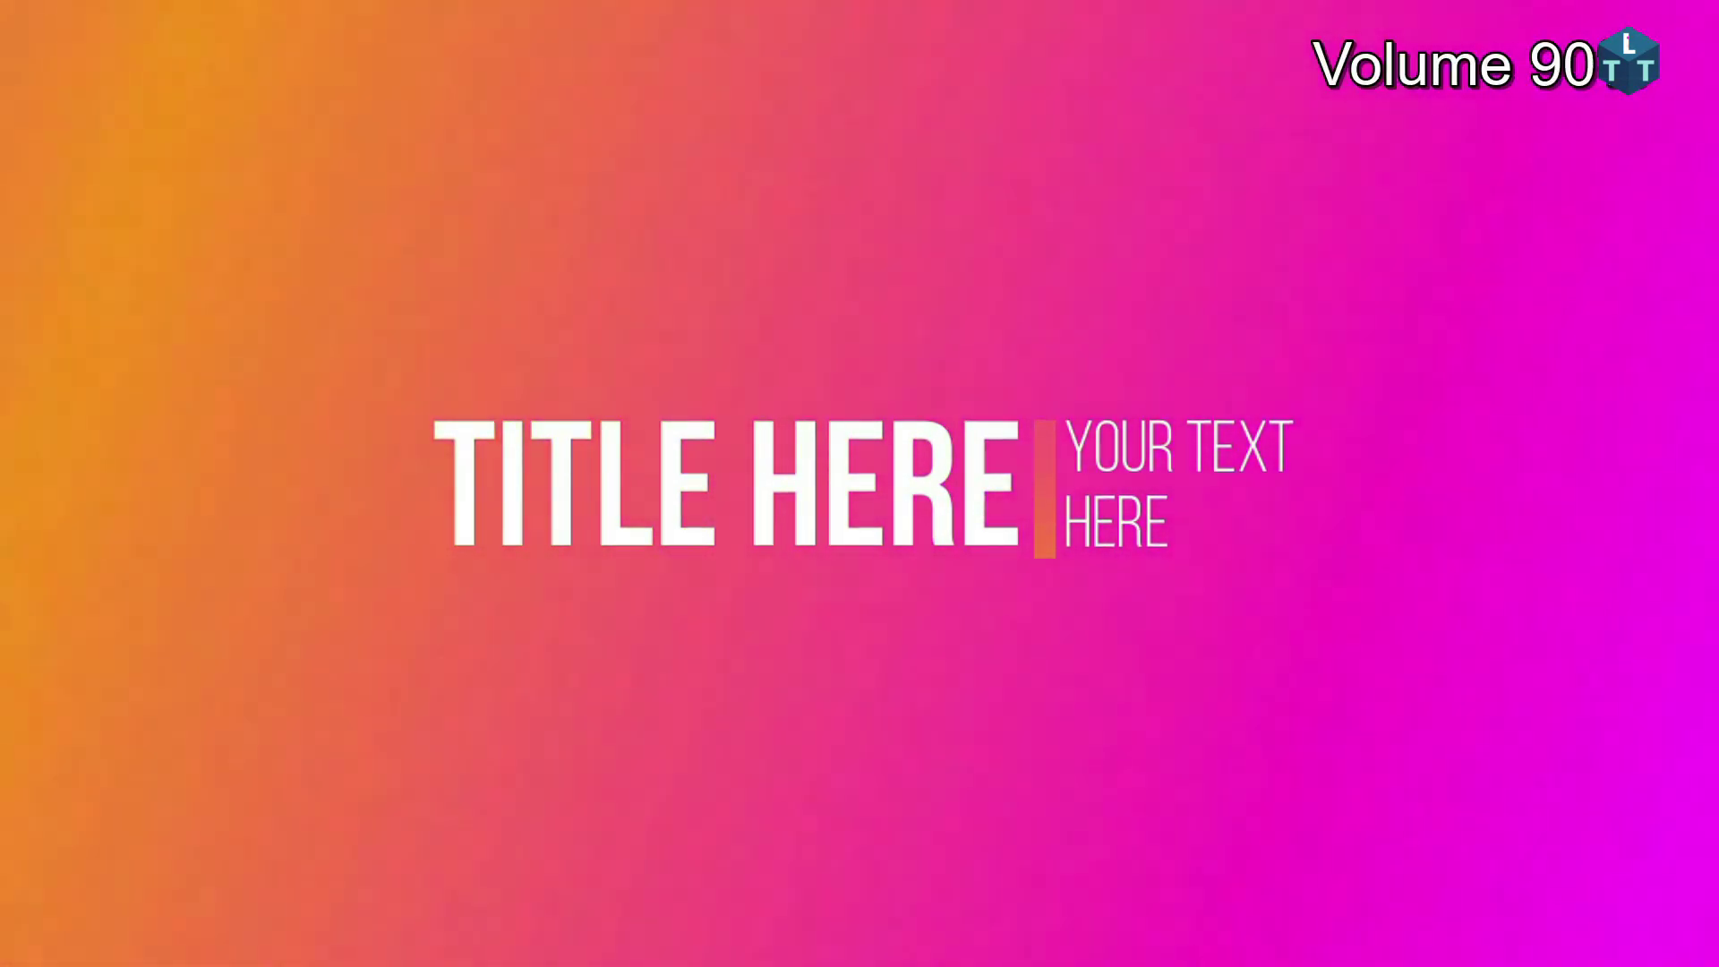
scroll(860, 483, down, 6)
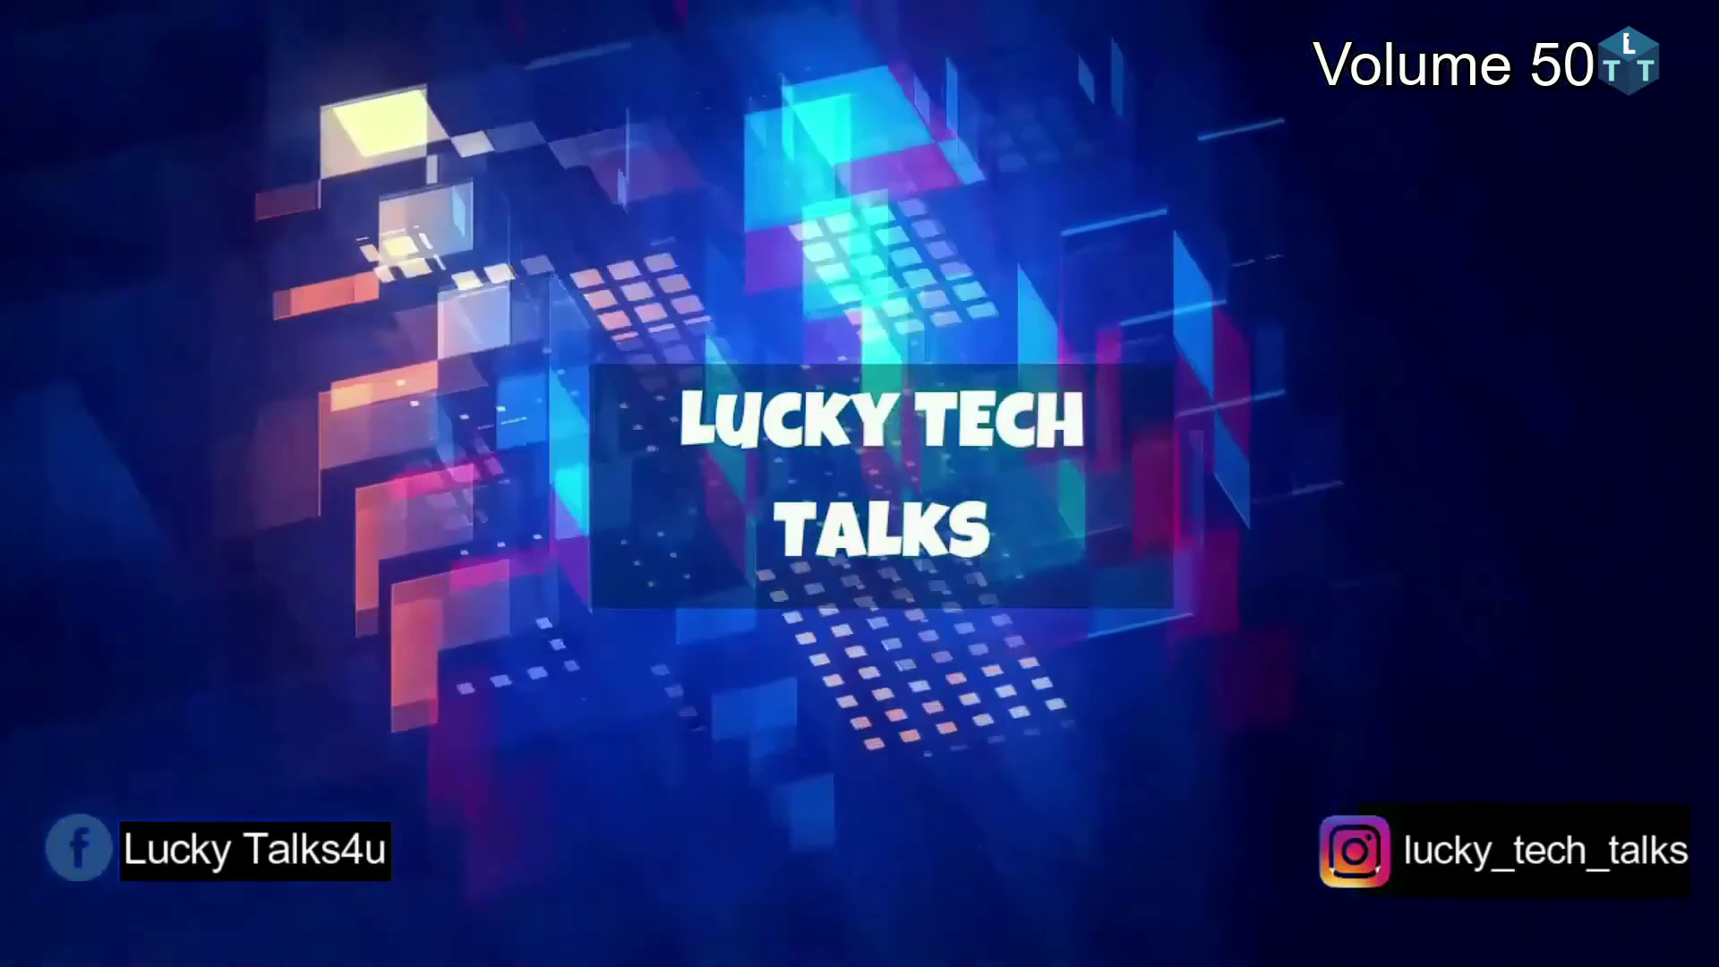